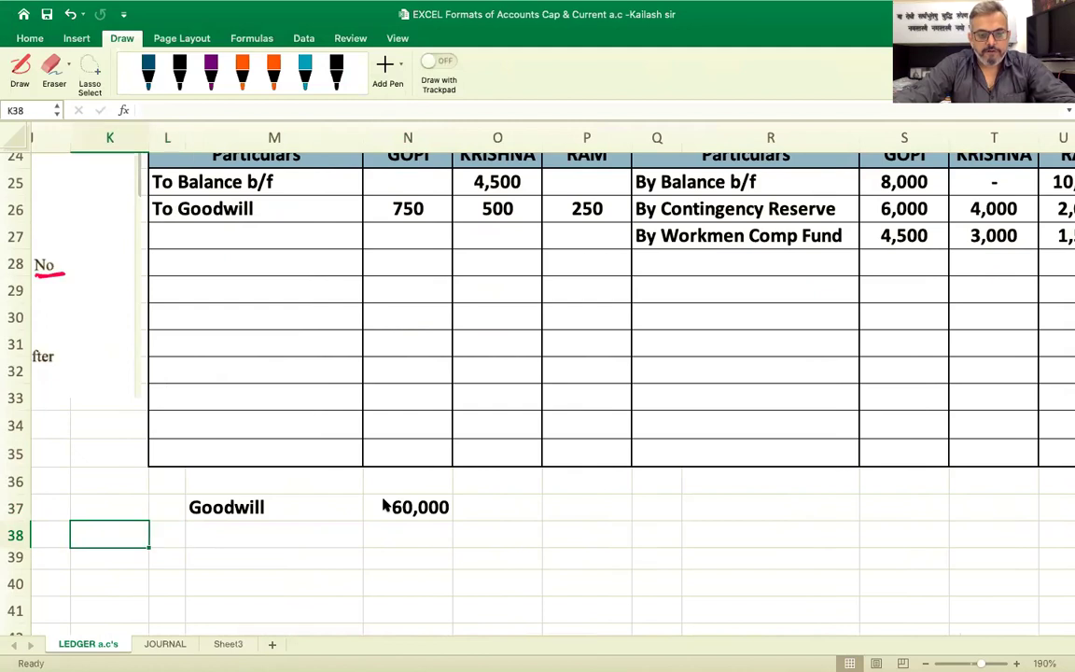
- Label row 38 from K38 as the retiring partner's share in Goodwill and enter 10,000 in N38
type("of ")
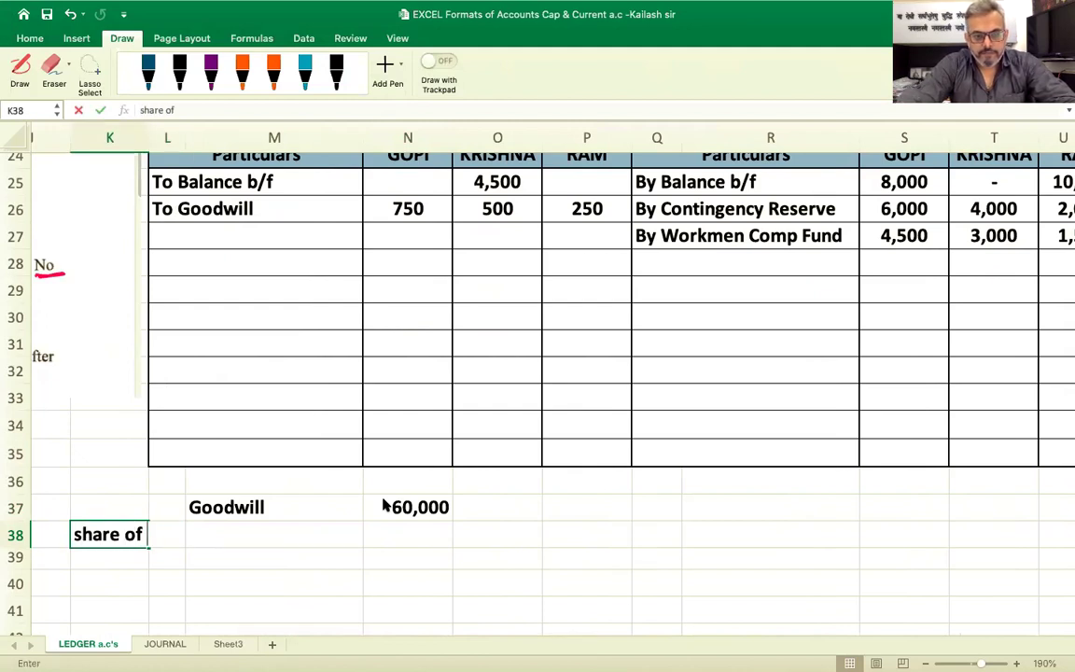
type("Ram in Goodwill")
key("Right")
key("Right")
key("Right")
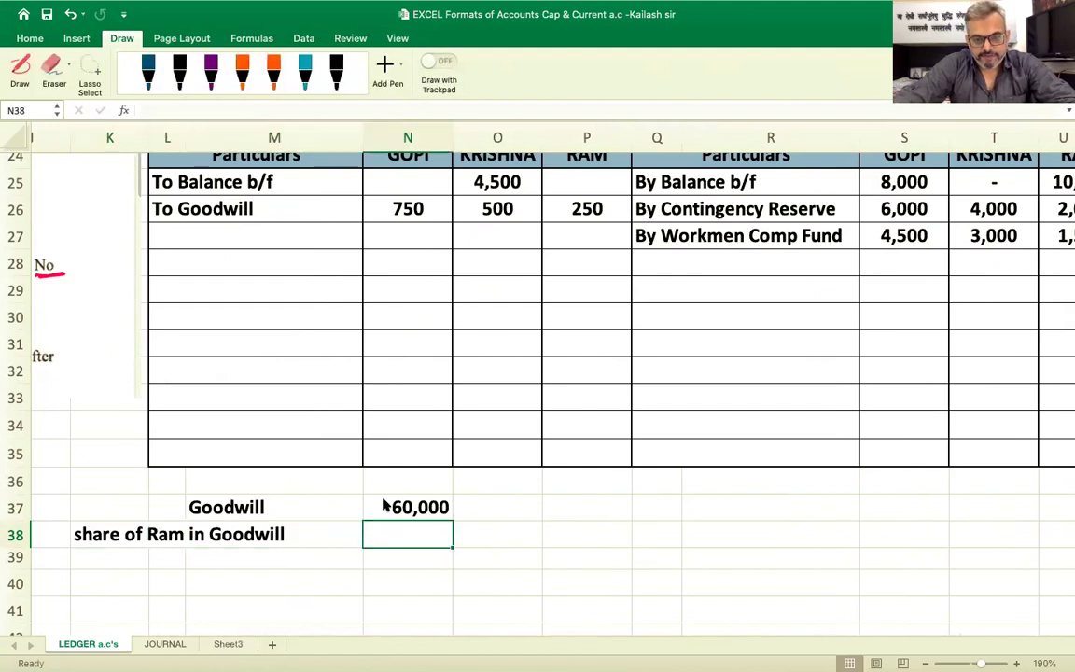
type("10,00")
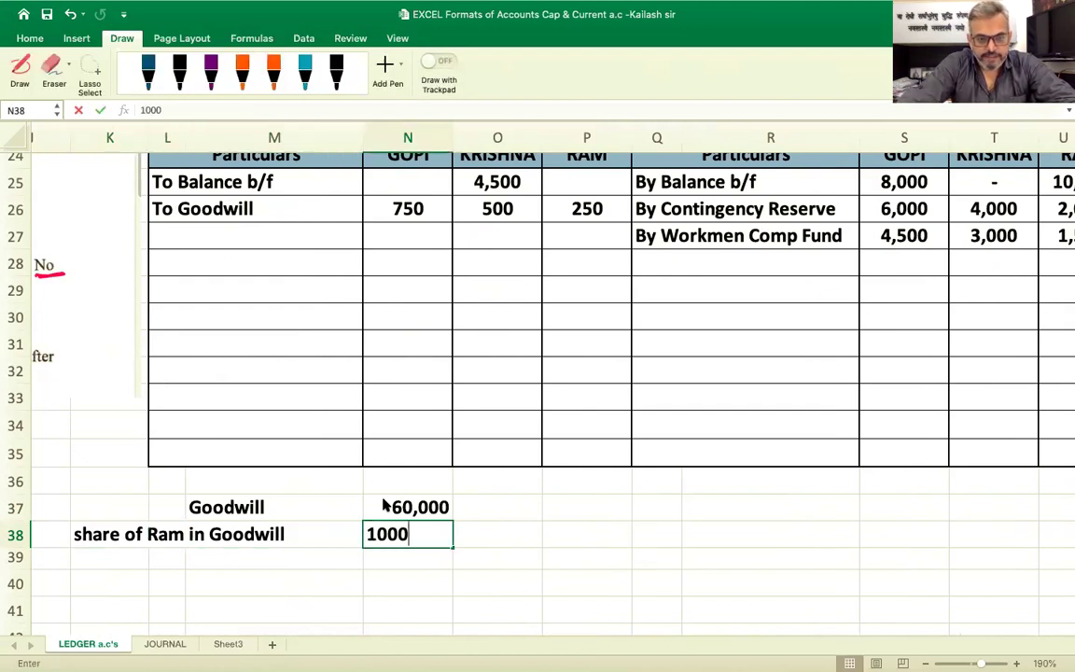
type("0")
key("Return")
- Mark the retiring partner's 10,000 goodwill share as "cr" in O38
key("Up")
key("Left")
key("Left")
key("Left")
key("Left")
key("Right")
key("Right")
key("Right")
key("Right")
key("Right")
type("cr")
key("Return")
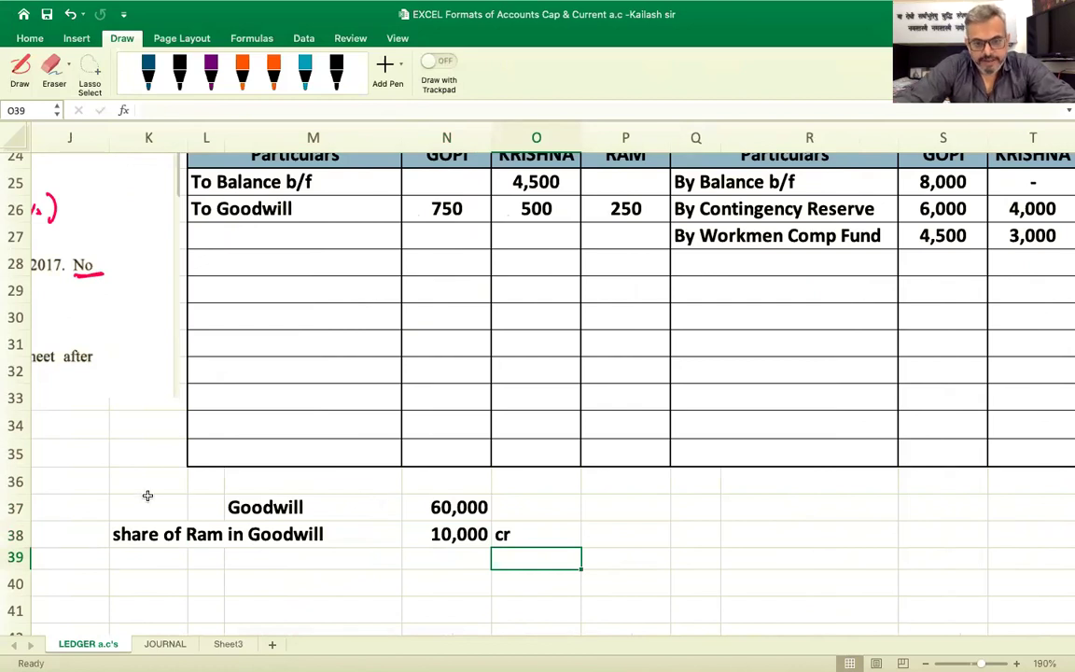
- Examine the handwritten old, new and gain ratio workings for the three partners
scroll(148, 496, "left", 10)
scroll(147, 495, "down", 5)
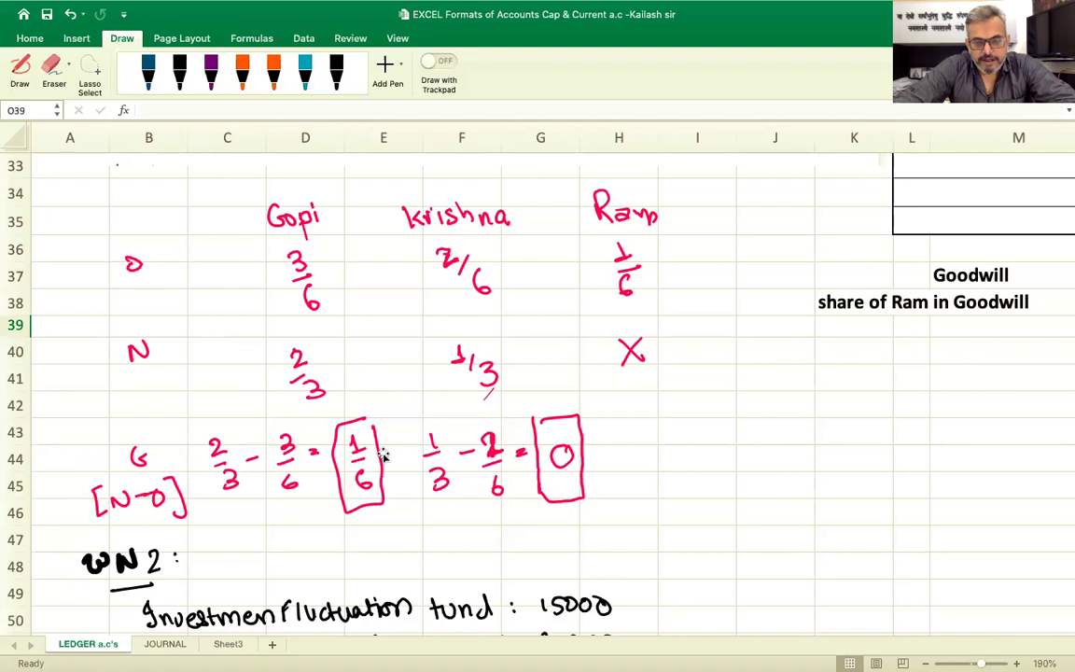
scroll(383, 455, "up", 8)
scroll(383, 455, "right", 5)
scroll(383, 454, "down", 3)
scroll(382, 454, "down", 4)
scroll(382, 454, "left", 2)
scroll(382, 454, "right", 4)
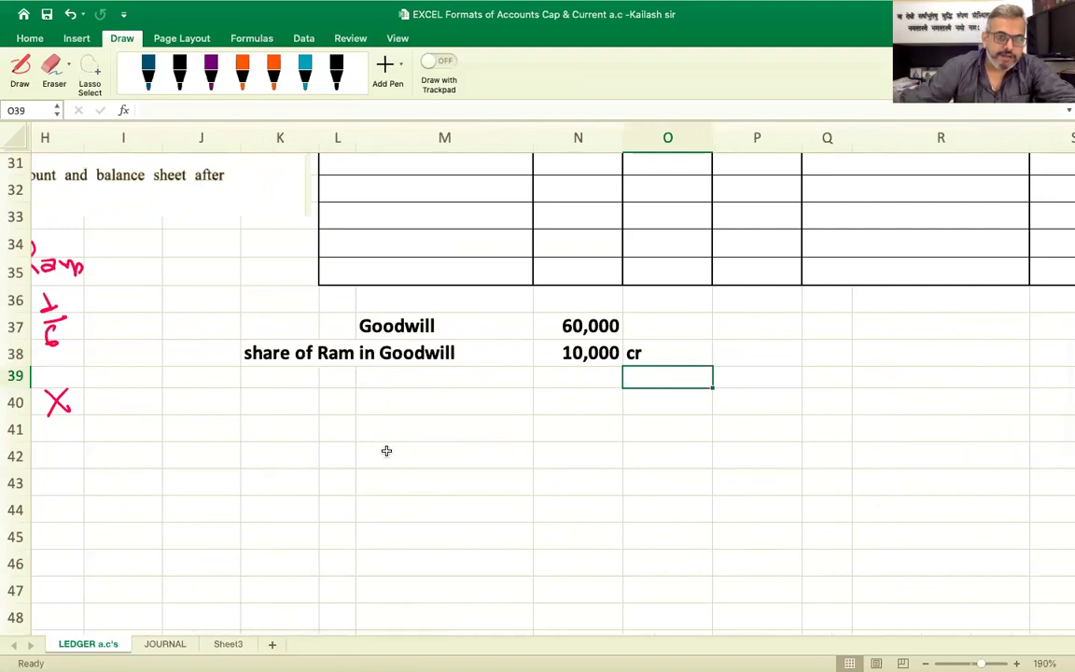
- Enter the goodwill entry's debit line in row 42: the gaining partner's Current Ac in M42, "Dr" in N42 and 10,000 in O42
left_click(429, 448)
type("Go")
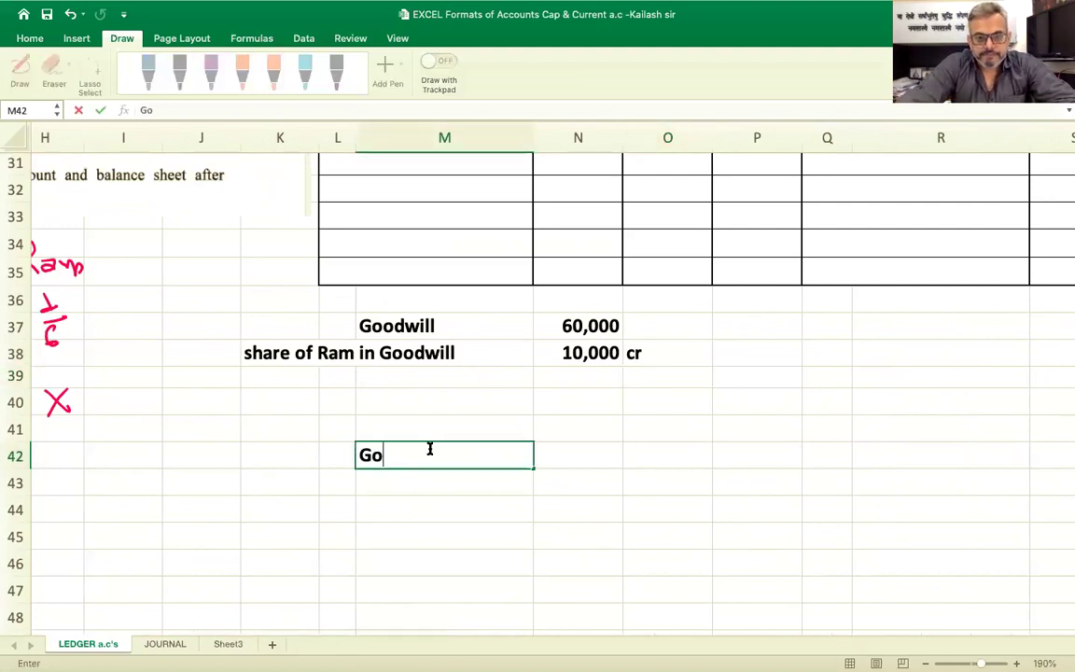
type("pi's Current A")
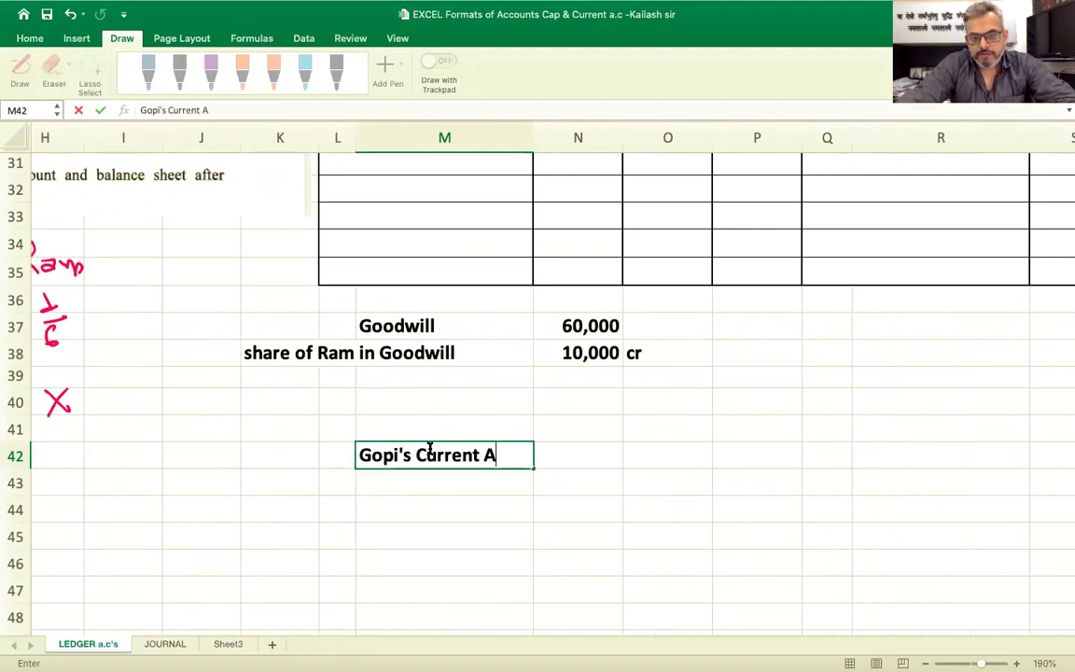
key("Tab")
type("Dr")
key("Tab")
type("1000")
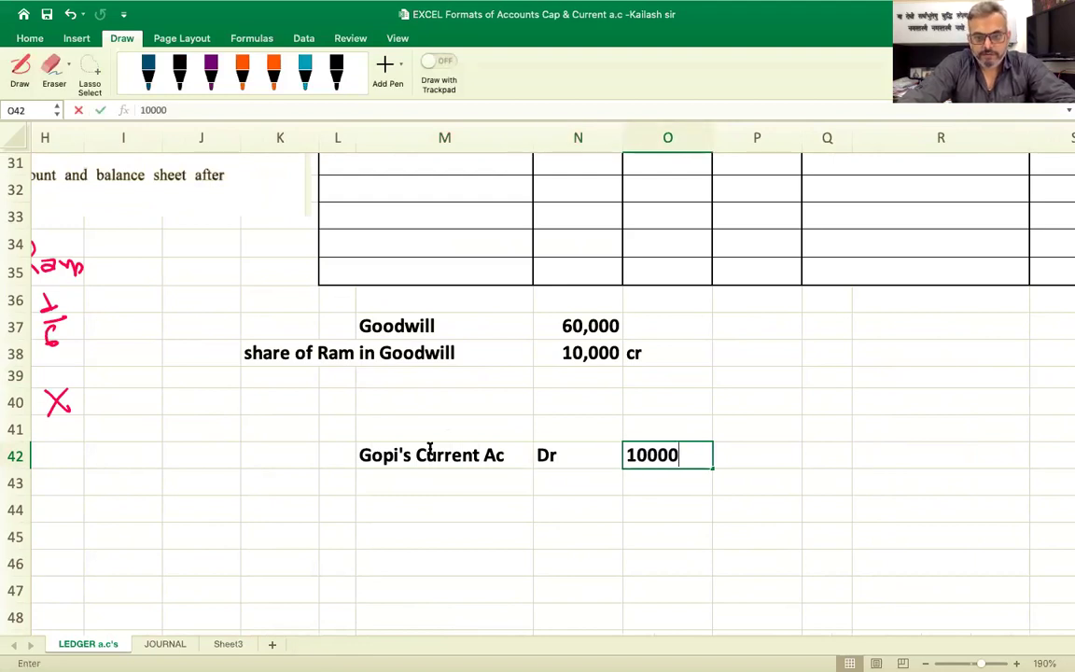
key("Return")
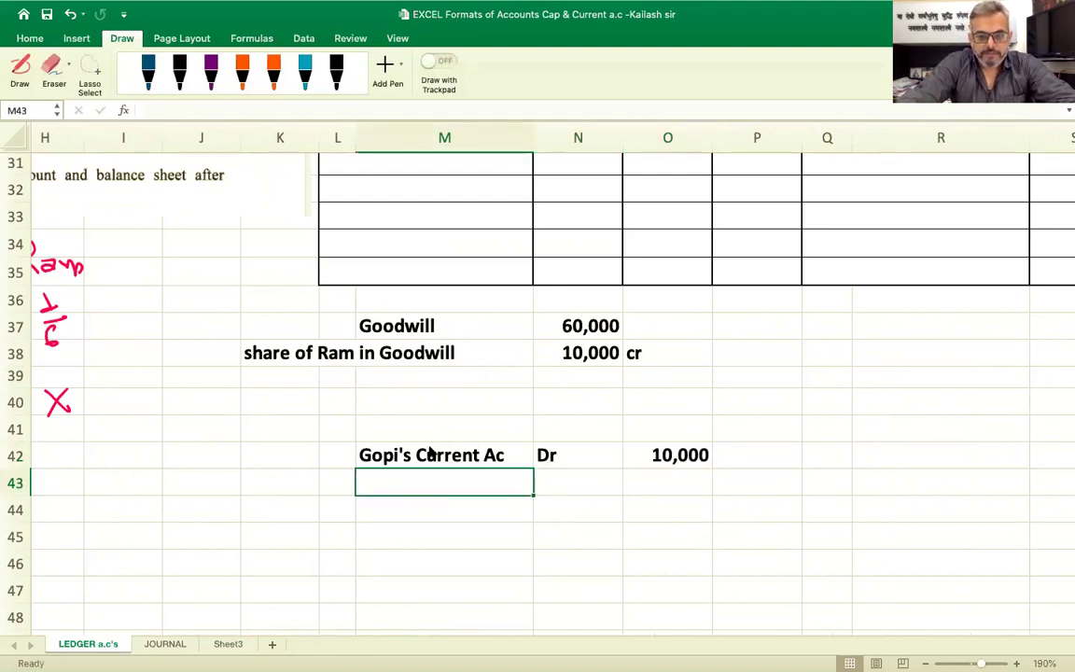
- Enter the indented credit line for the retiring partner's Current Ac in M43, with 10,000 in P43
type("To Ram's Current Ac")
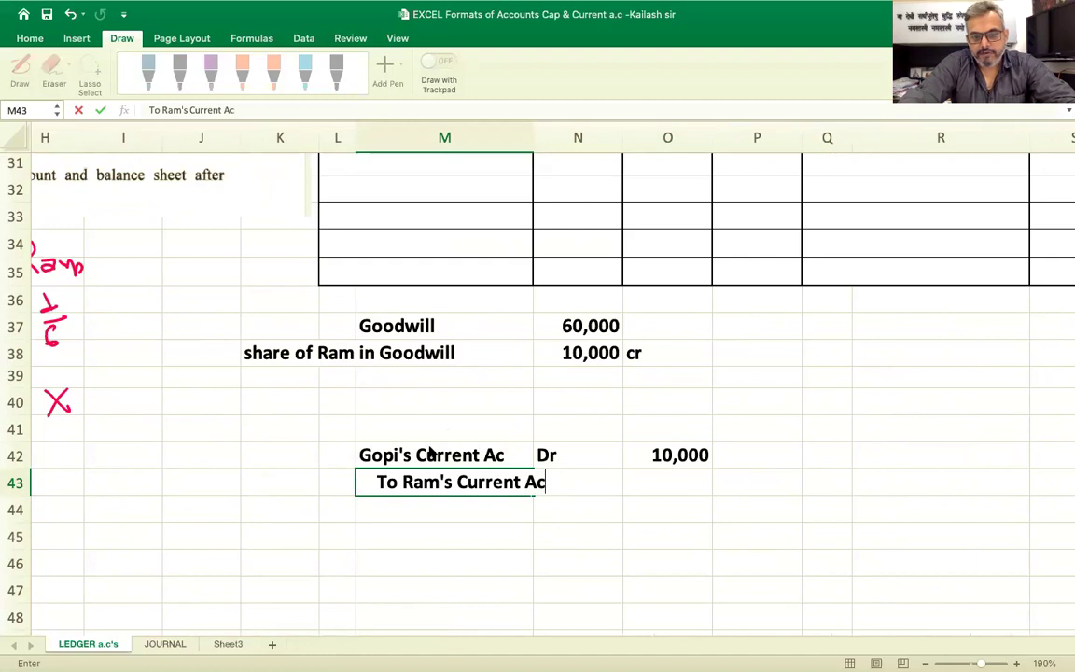
key("Tab")
key("Tab")
key("Tab")
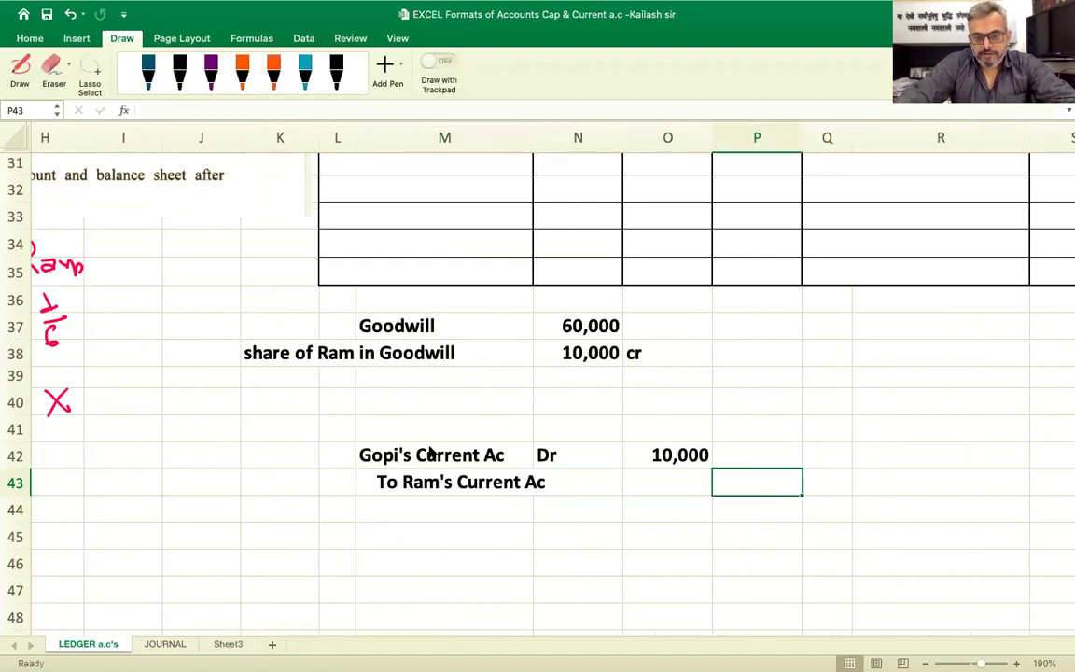
type("10,000")
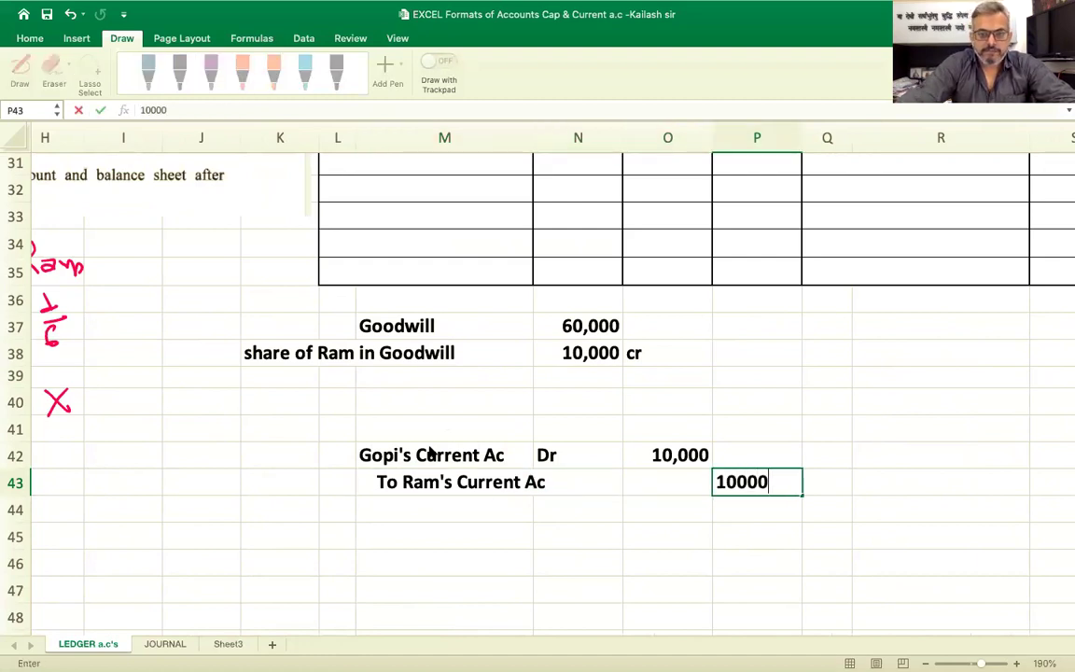
key("Return")
- Add the note "Gain Ratio" in M44 beneath the goodwill entry
key("Left")
key("Left")
key("Left")
type("Gain Ratio")
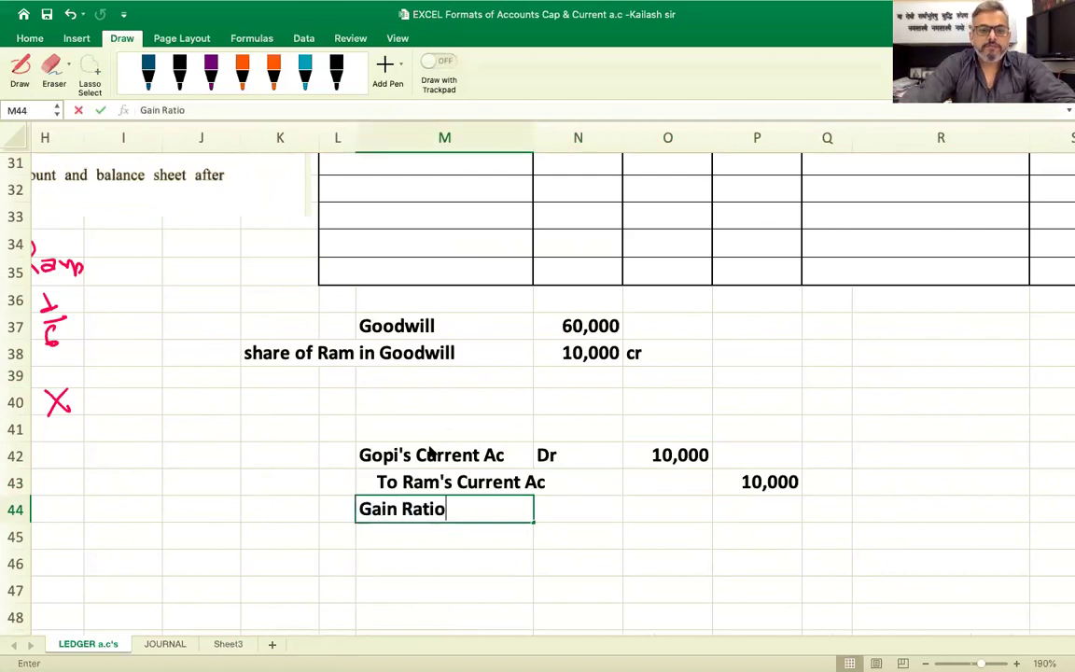
key("Return")
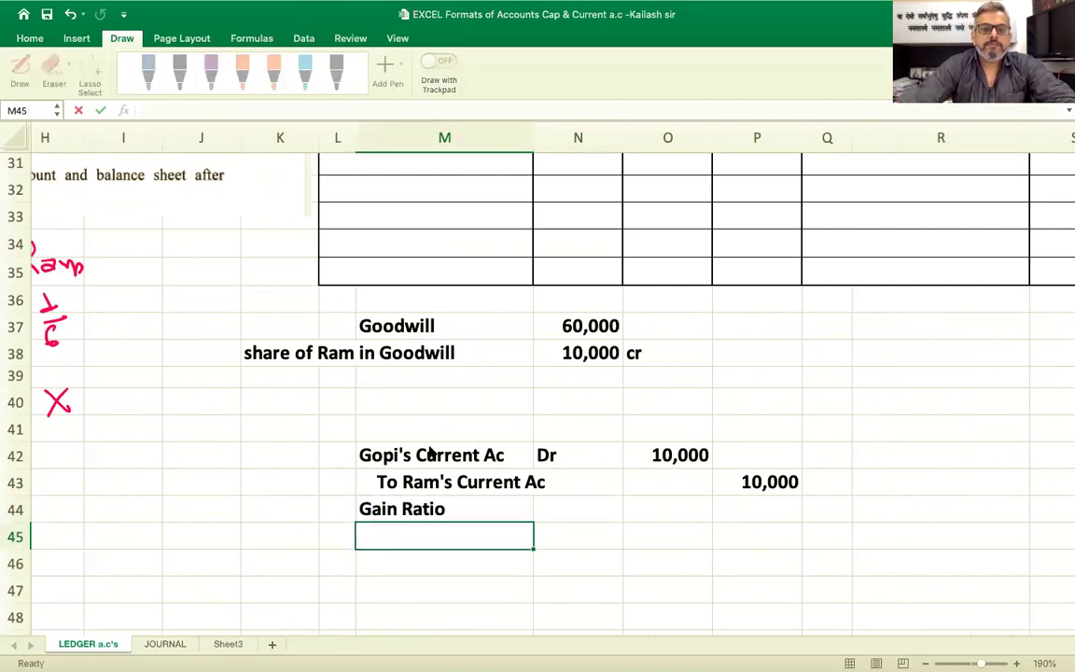
- Add a credit line in row 28 of the Partners Current A/c for the gaining partner's Current Account, with 10,000 for the retiring partner
scroll(465, 412, "left", 5)
scroll(465, 412, "up", 3)
scroll(465, 411, "right", 5)
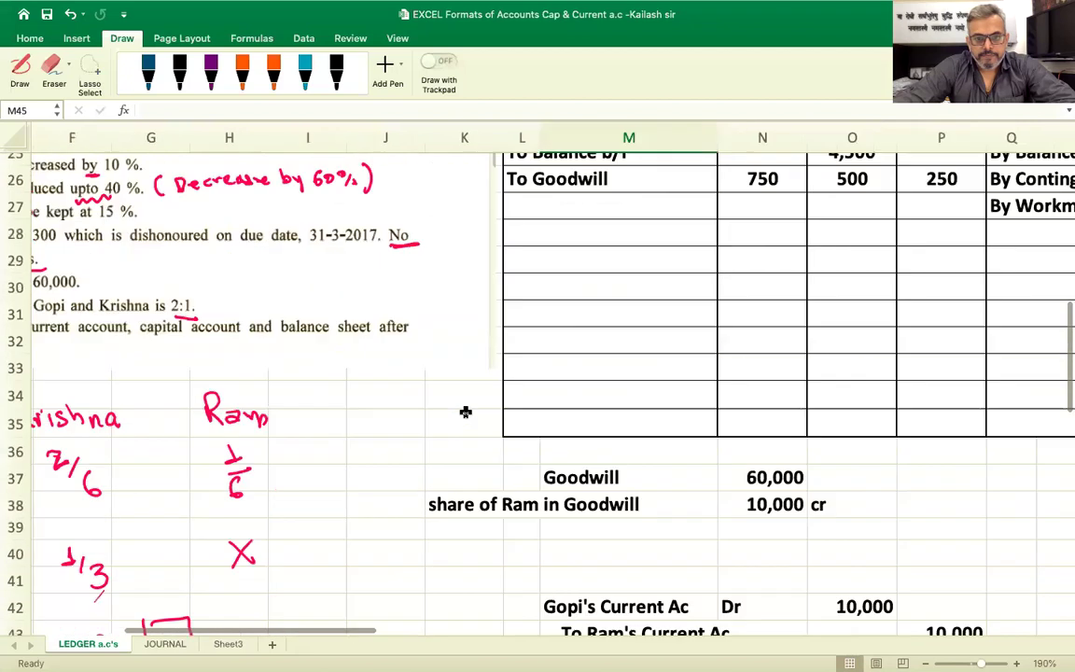
scroll(465, 412, "down", 4)
scroll(464, 411, "down", 2)
scroll(464, 411, "up", 8)
scroll(464, 411, "right", 2)
scroll(464, 410, "up", 5)
scroll(464, 411, "right", 1)
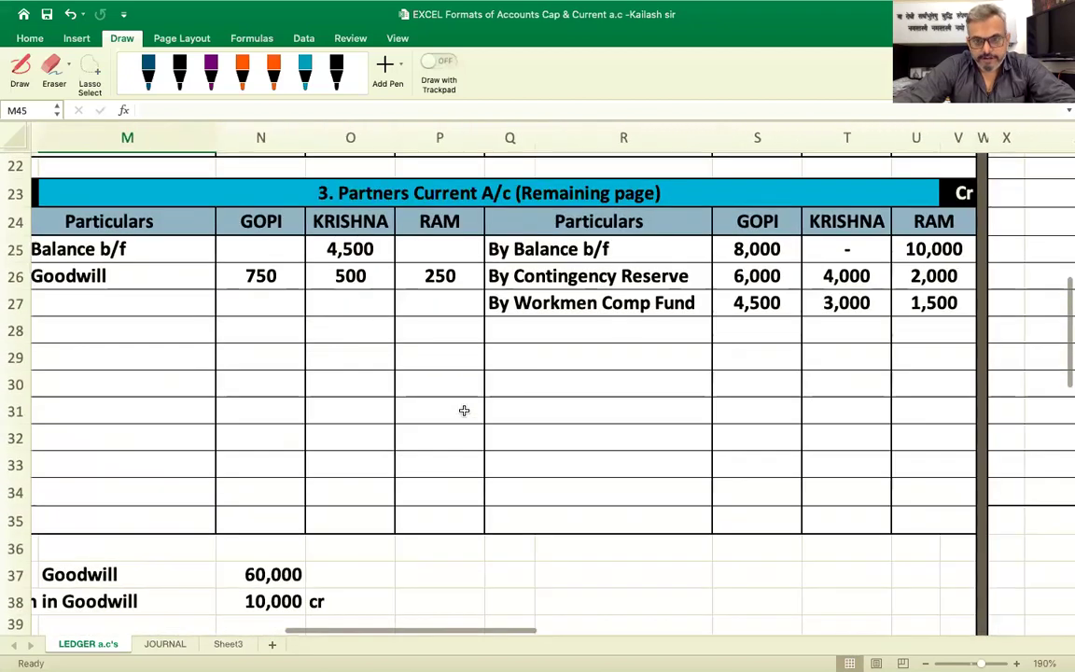
left_click(513, 335)
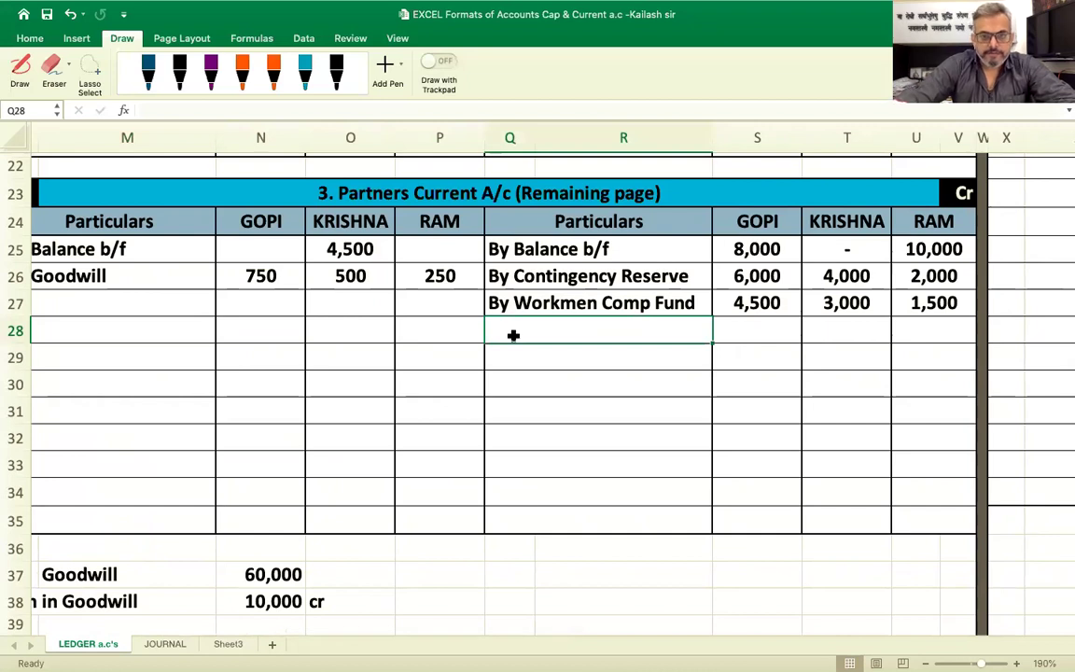
type("By ")
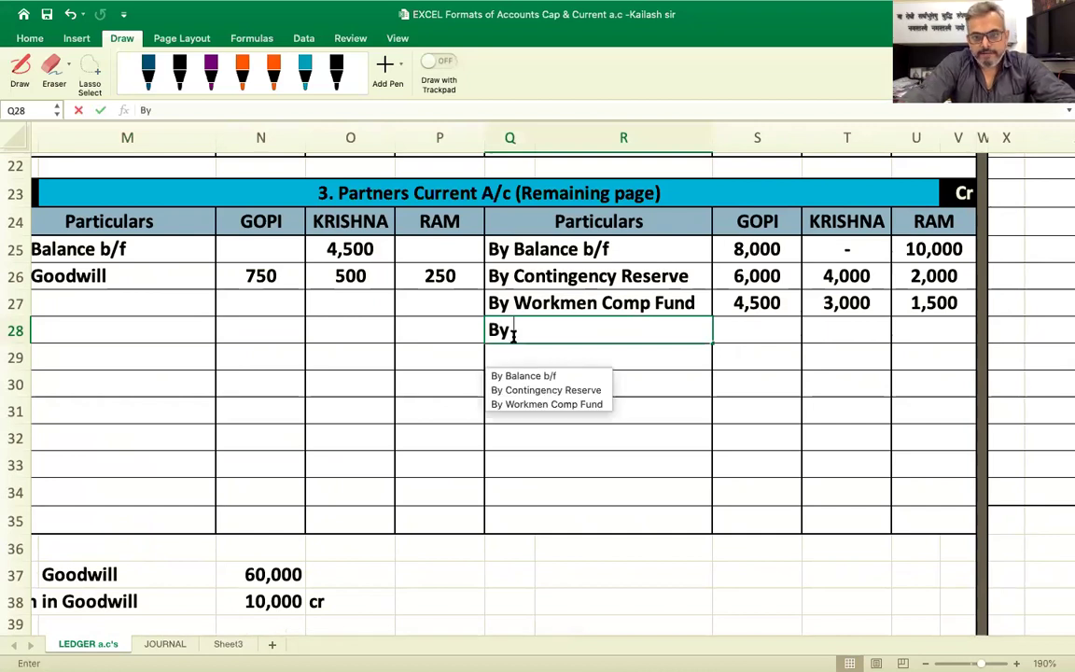
type("Gopi's Current Account")
key("Tab")
key("Tab")
key("Tab")
type("10,000")
key("Return")
- Enter the retiring partner's Current A/c as a "To" line in L27 on the debit side of the Partners Current A/c
key("Up")
key("Left")
key("Left")
key("Left")
key("Left")
key("Up")
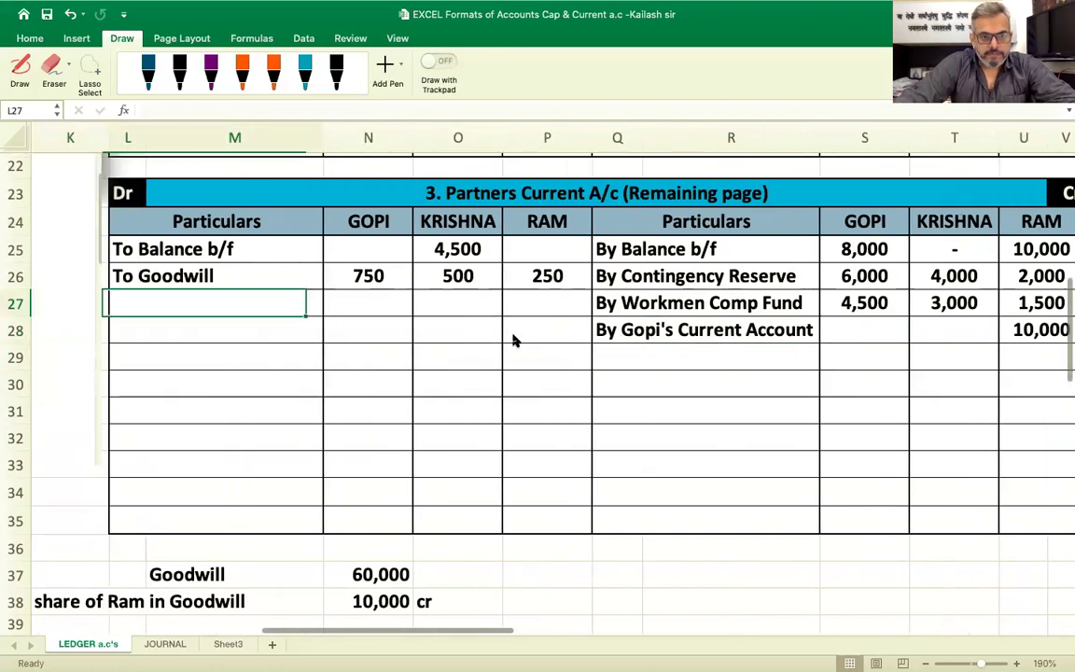
type("To Ram's")
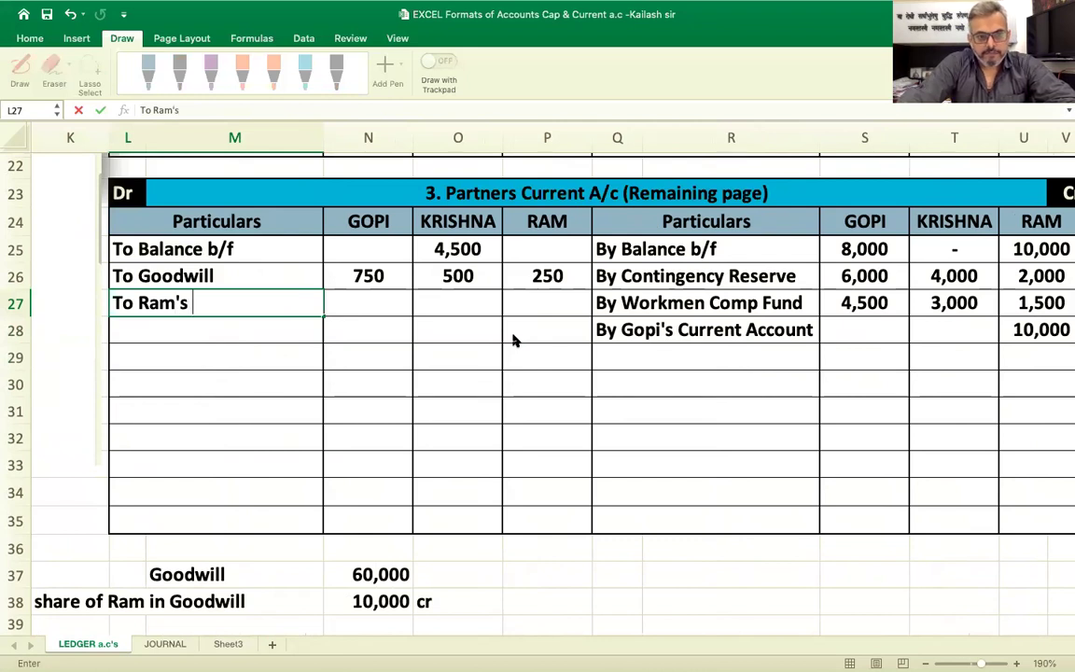
type(" Current Ac")
key("Tab")
key("Left")
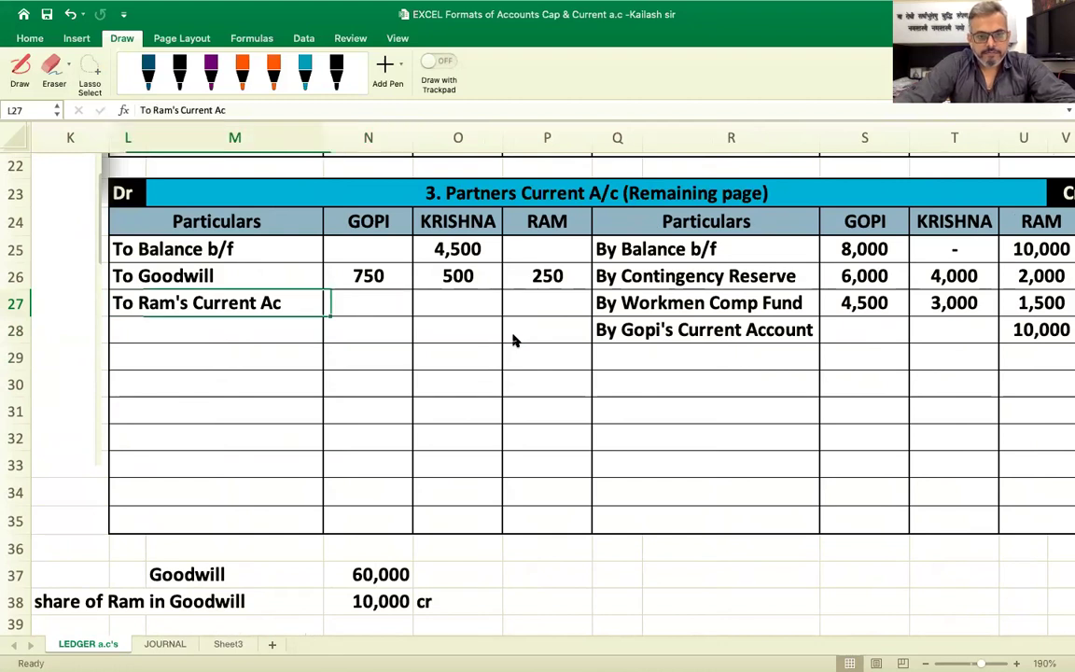
left_click(220, 109)
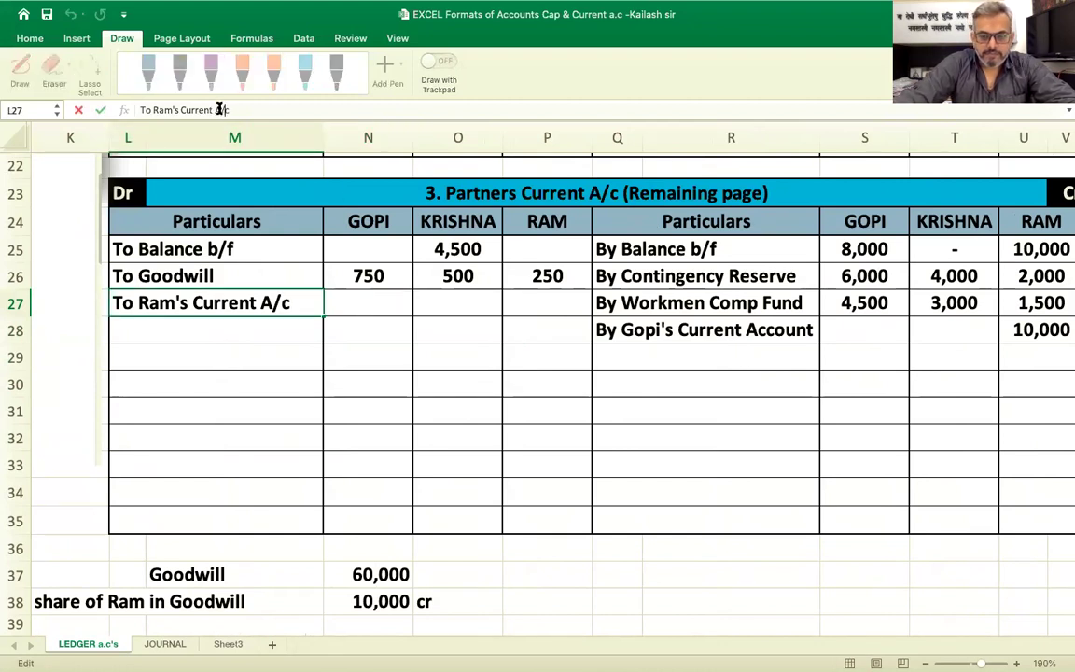
key("Return")
- Enter 10,000 in N27, the gaining partner's debit column
key("Up")
key("Right")
type("10000")
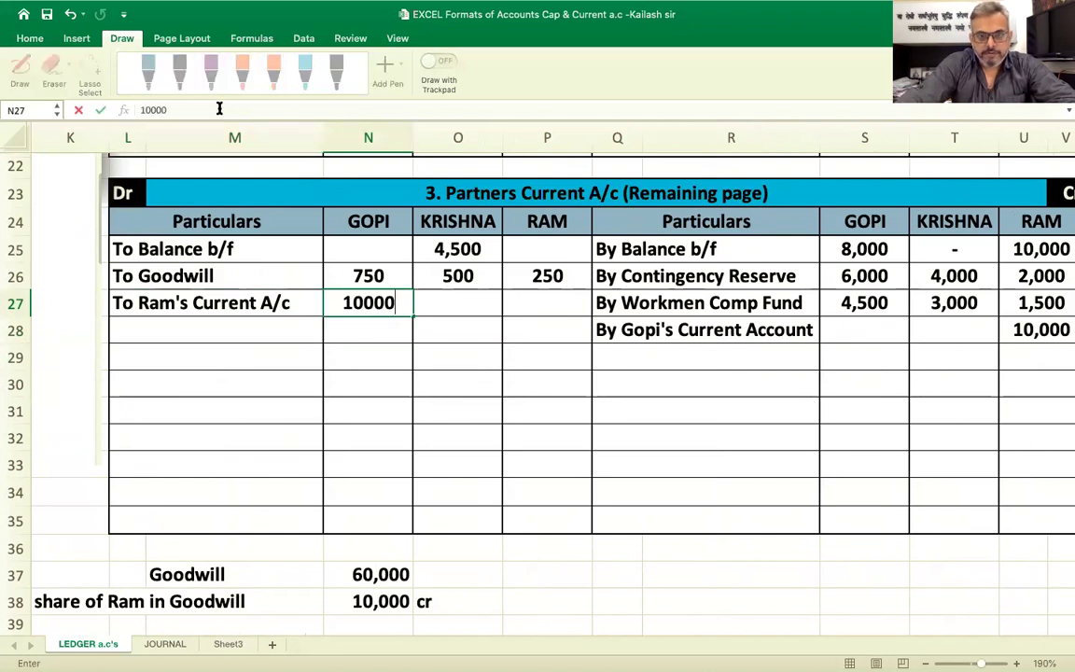
key("Return")
key("Up")
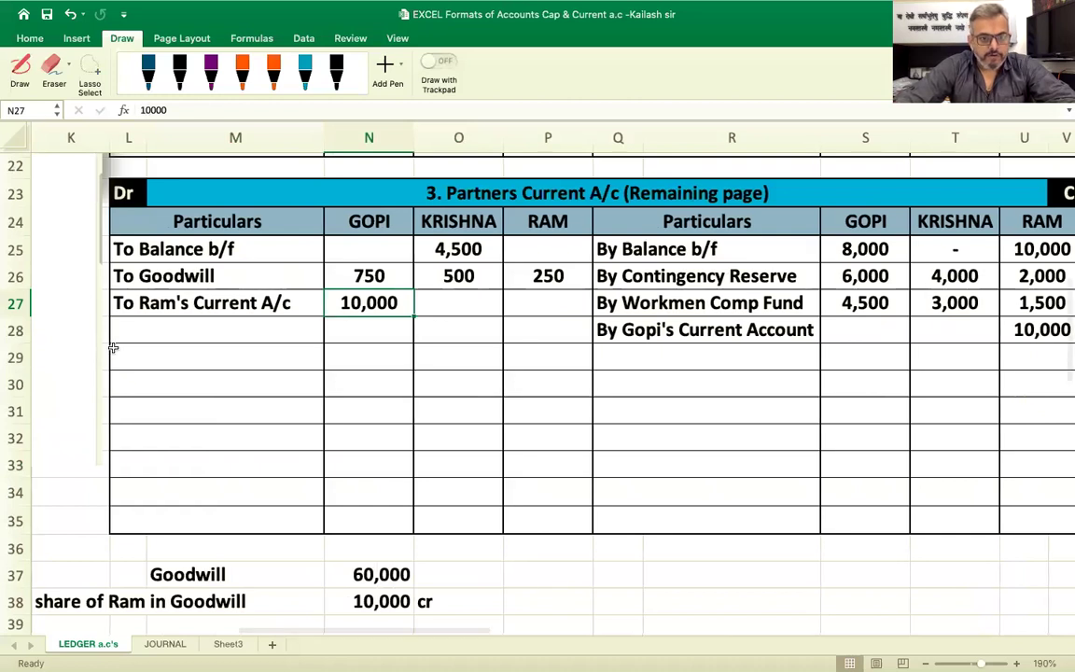
- Review the retirement terms, the opening balance sheet and the entries in the Revaluation A/c
scroll(237, 378, "left", 10)
scroll(237, 379, "up", 3)
scroll(207, 392, "down", 3)
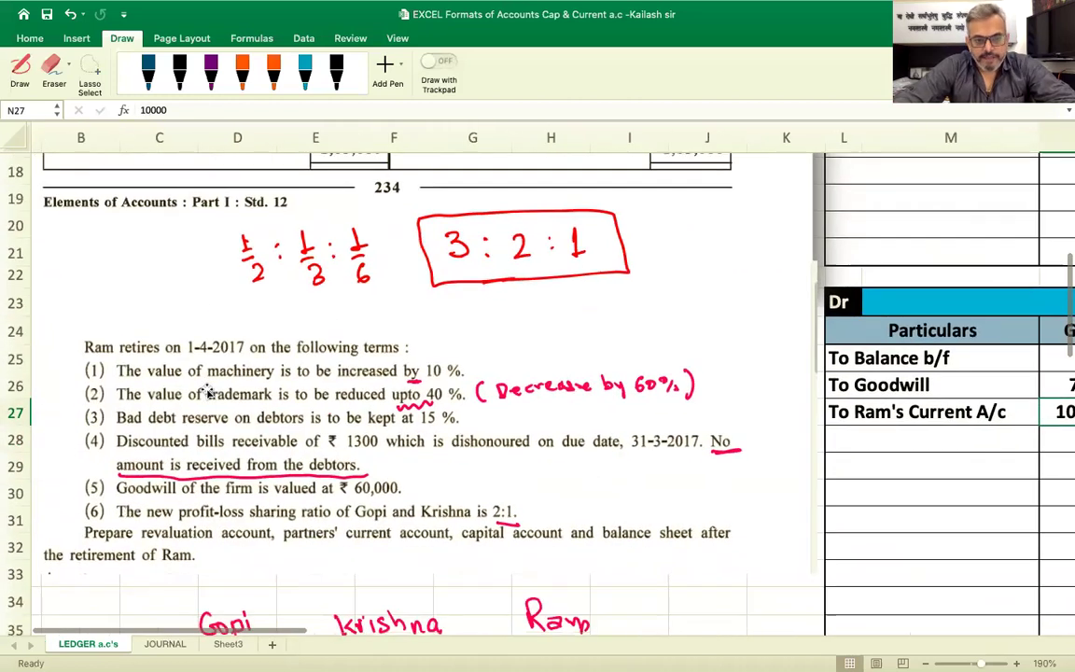
scroll(207, 392, "up", 10)
scroll(207, 392, "right", 5)
scroll(207, 392, "up", 3)
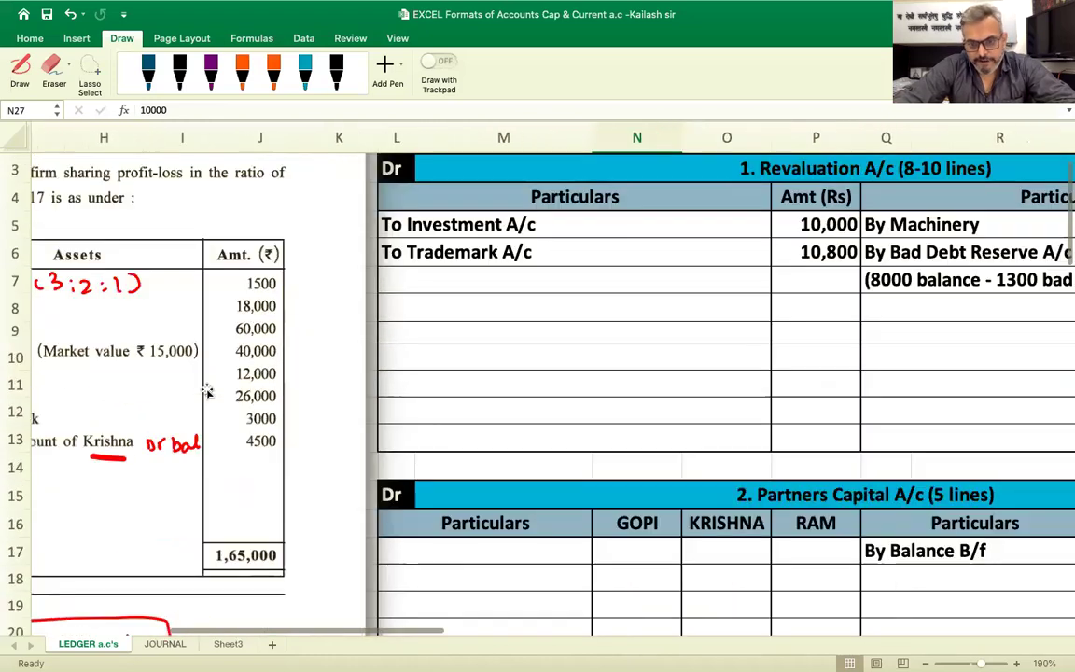
scroll(806, 368, "right", 5)
scroll(806, 369, "right", 3)
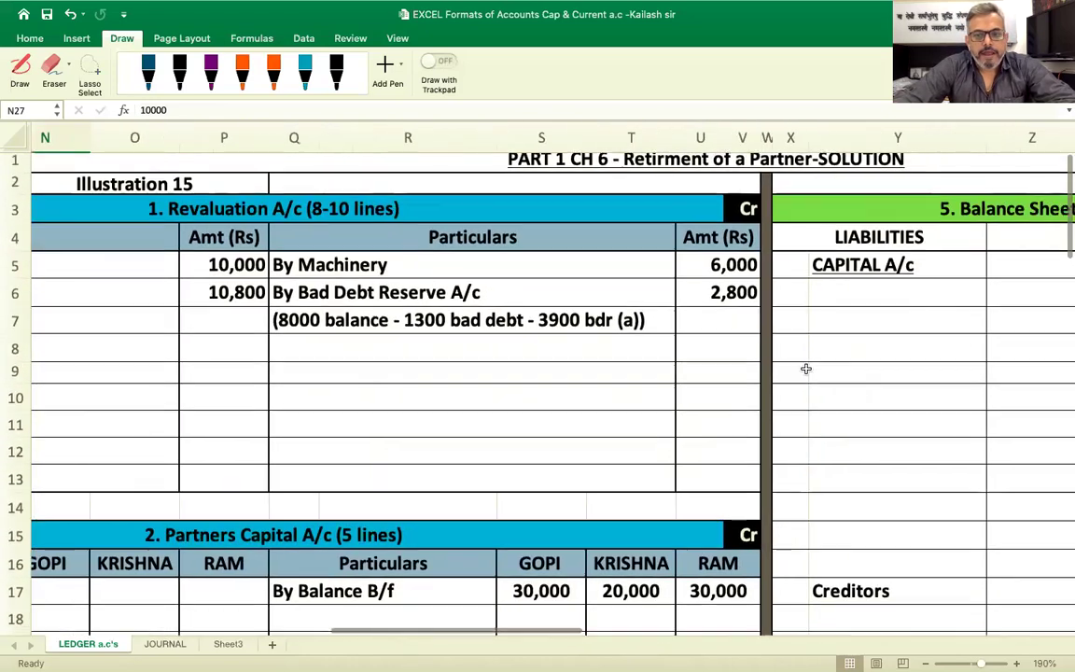
scroll(806, 369, "down", 2)
scroll(806, 369, "up", 2)
scroll(806, 368, "left", 4)
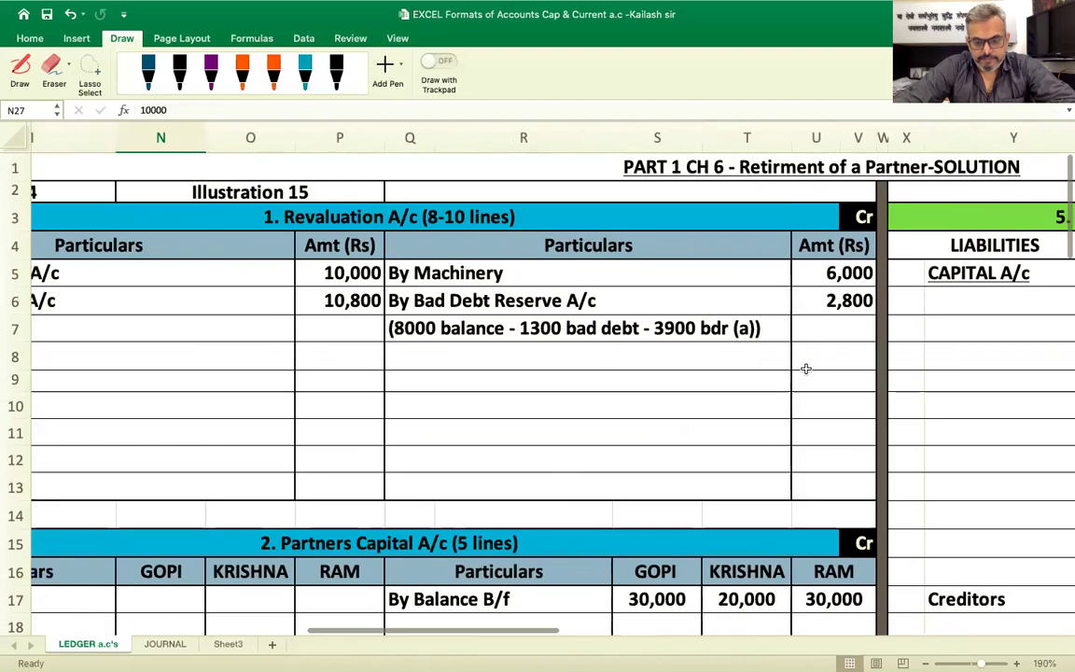
scroll(806, 369, "right", 3)
scroll(806, 368, "down", 1)
scroll(806, 369, "down", 1)
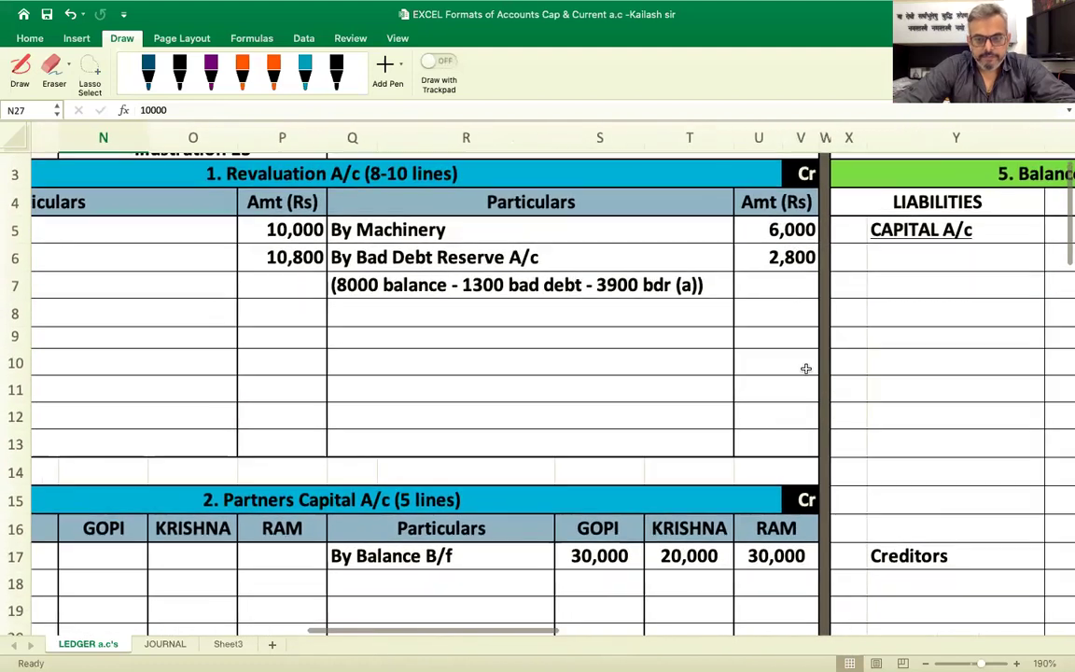
- Total the Revaluation A/c debit amounts P5:P11 with a SUM in P12 and enter 20,800 as the credit-side total in U12
left_click(279, 414)
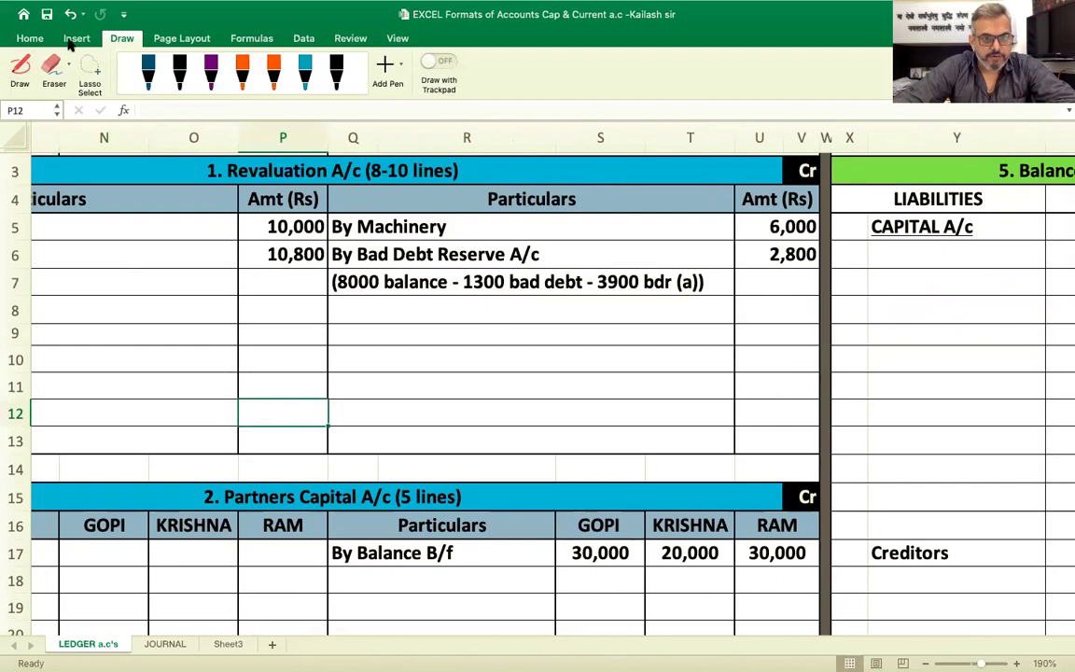
left_click(29, 39)
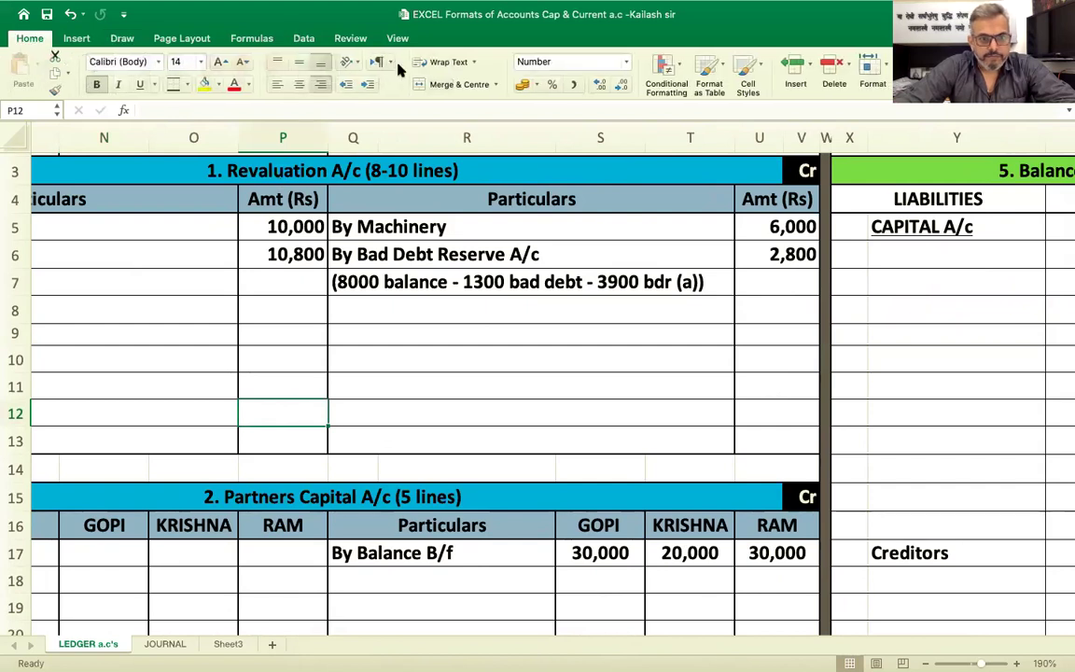
key("super+shift+t")
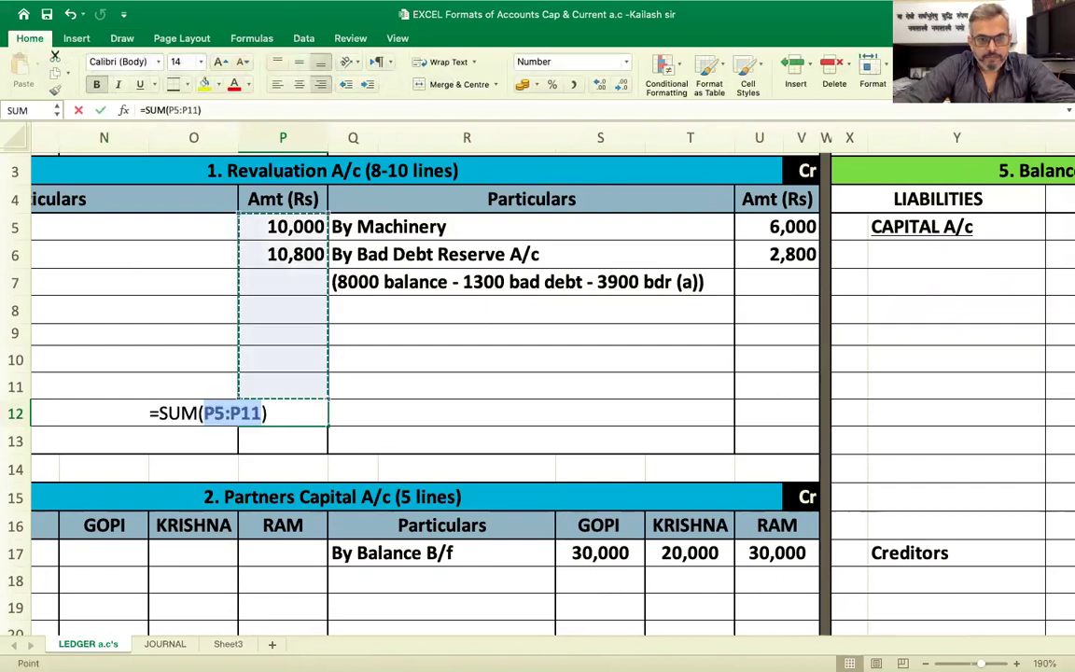
key("Return")
key("Right")
key("Right")
type("20,800")
key("Up")
key("Up")
key("Up")
key("Up")
key("Up")
key("Up")
key("Up")
key("Down")
key("Down")
key("Down")
key("Down")
key("Down")
key("Down")
type("=")
key("Down")
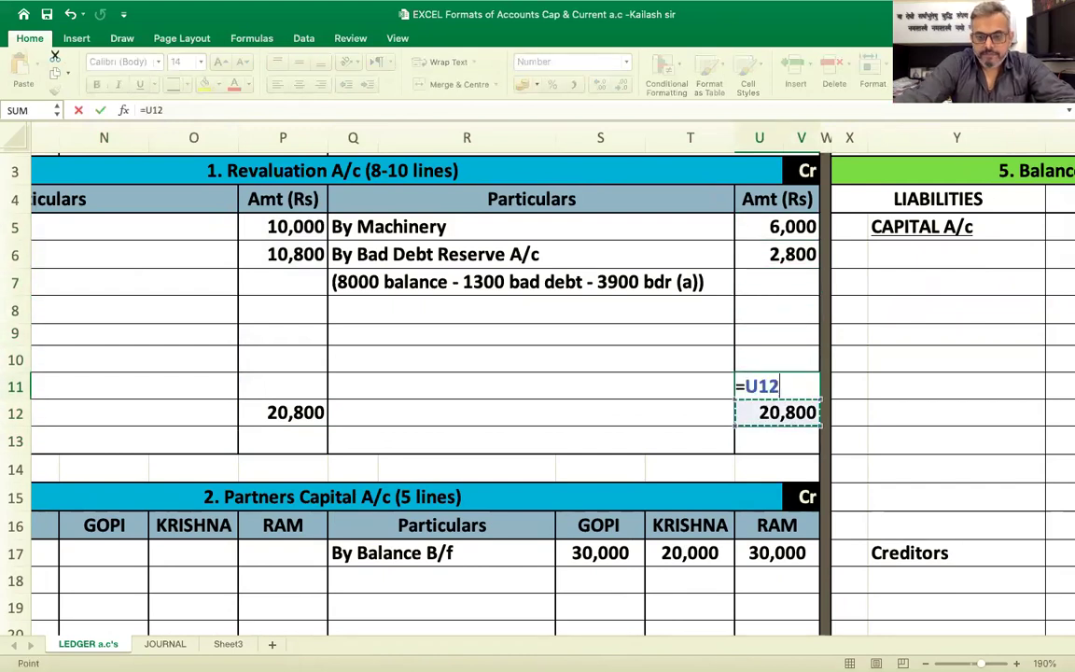
type("-")
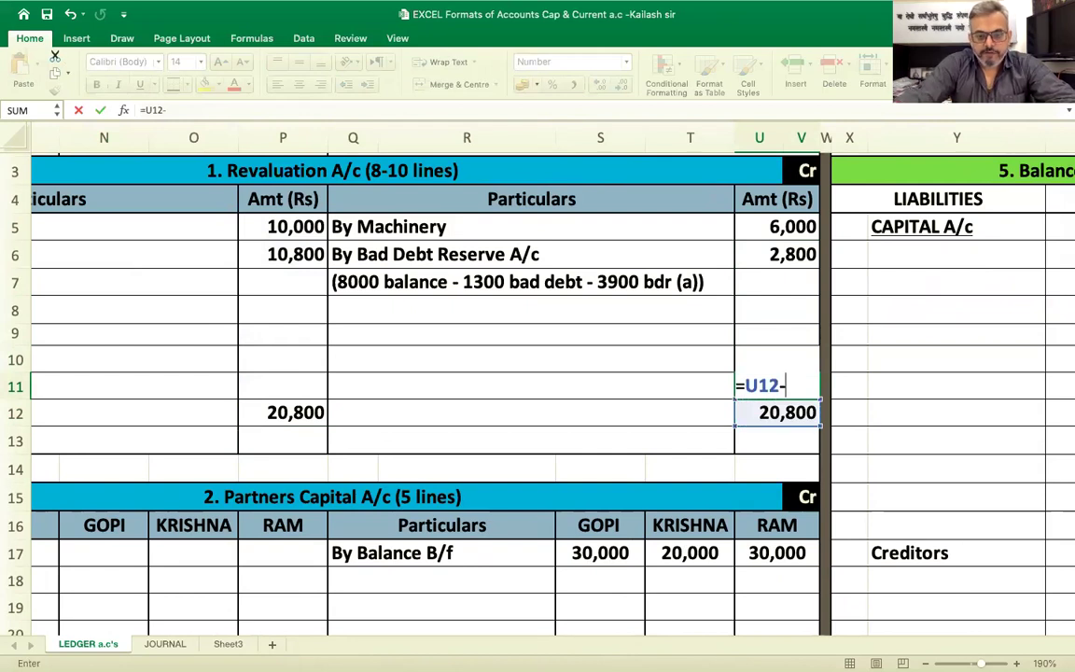
type("6000")
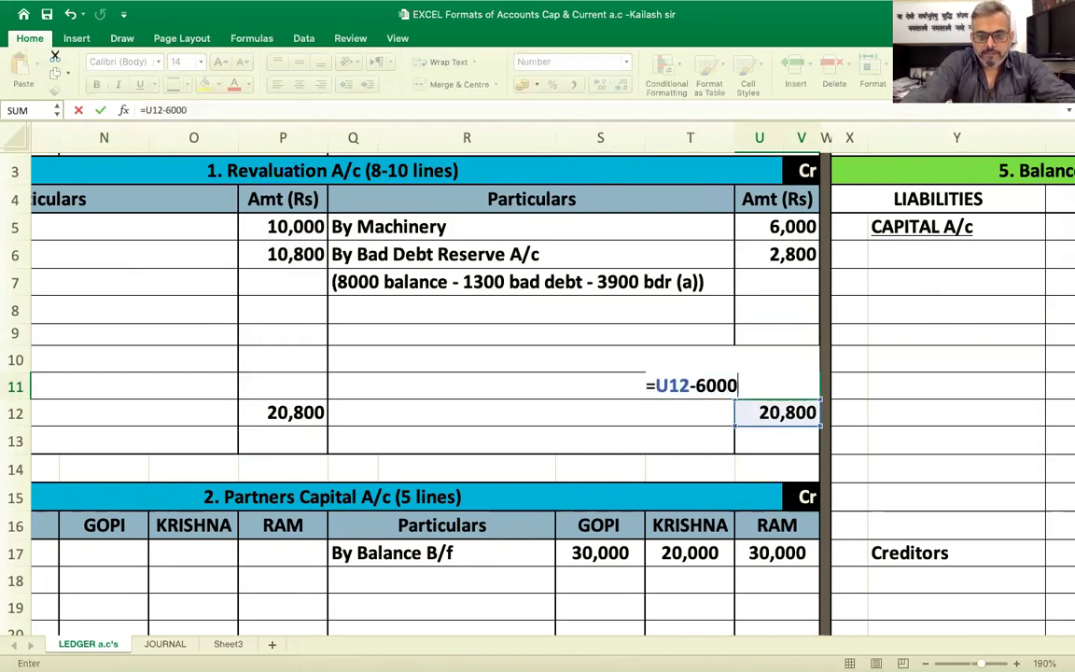
type("-2800")
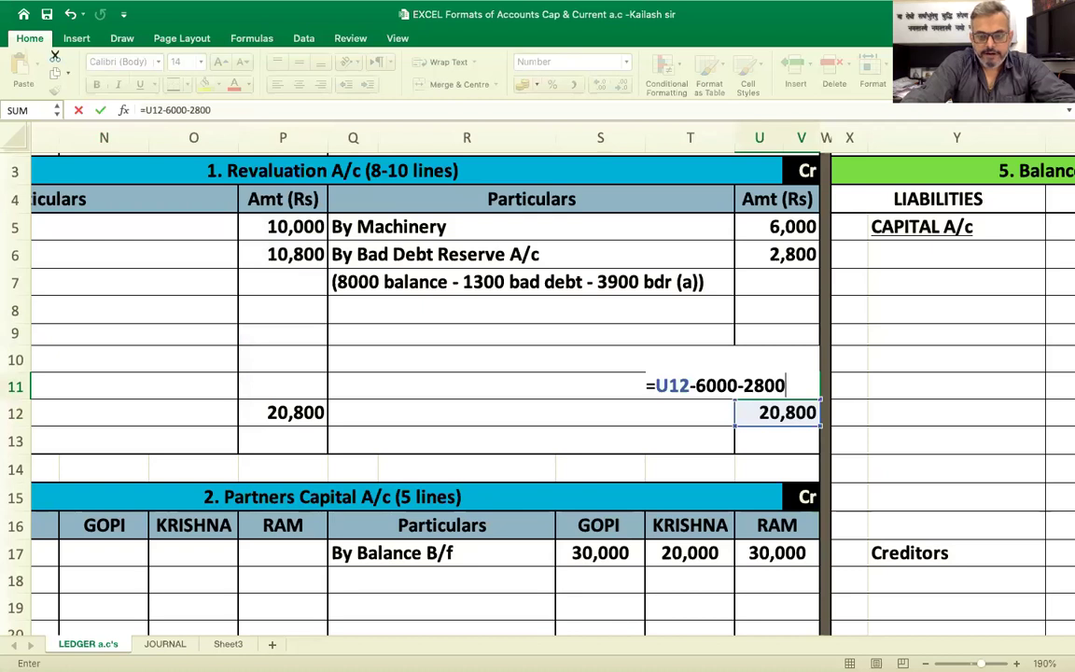
key("Return")
key("Up")
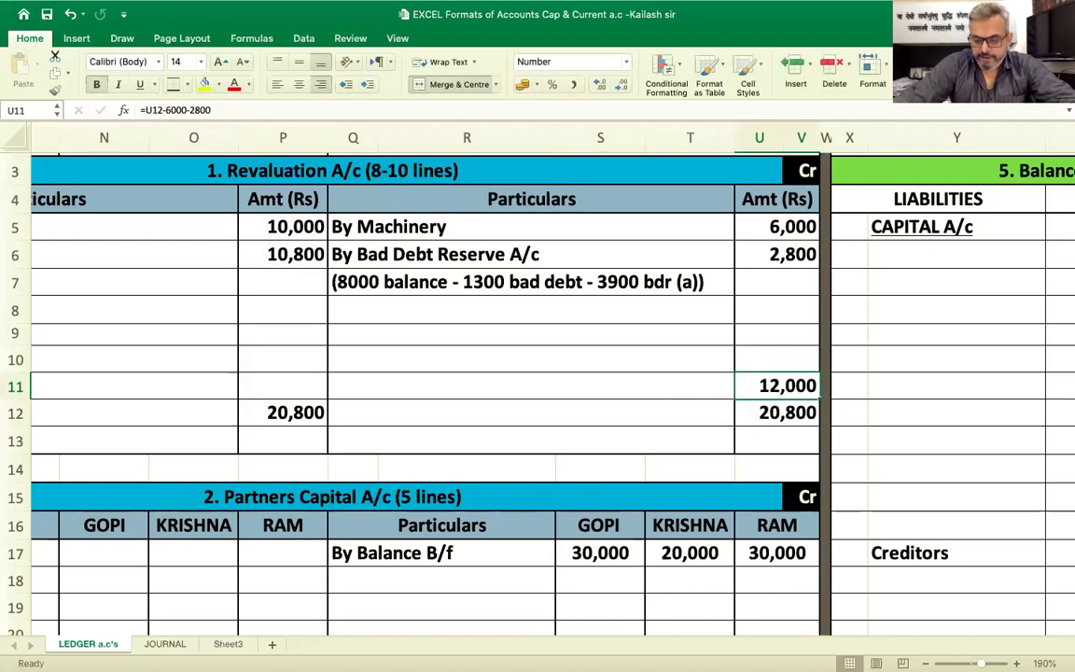
- Enter "By Partners Current Account" in red in Q8 on the credit side of the Revaluation A/c
key("Left")
key("Left")
key("Up")
key("Up")
key("Up")
key("Right")
type("B")
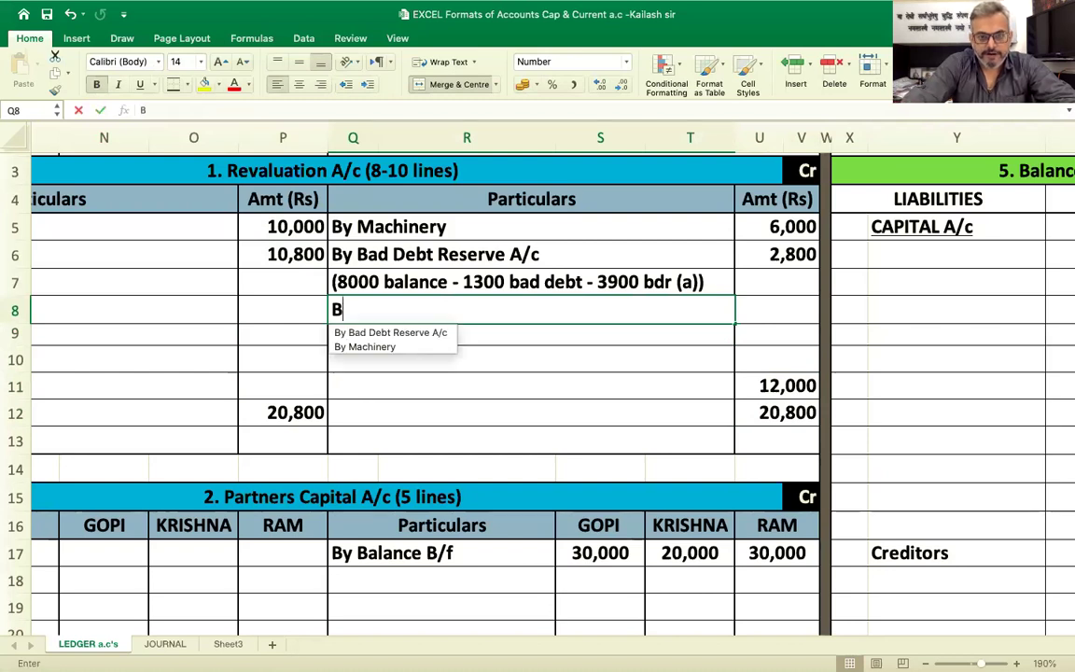
key("BackSpace")
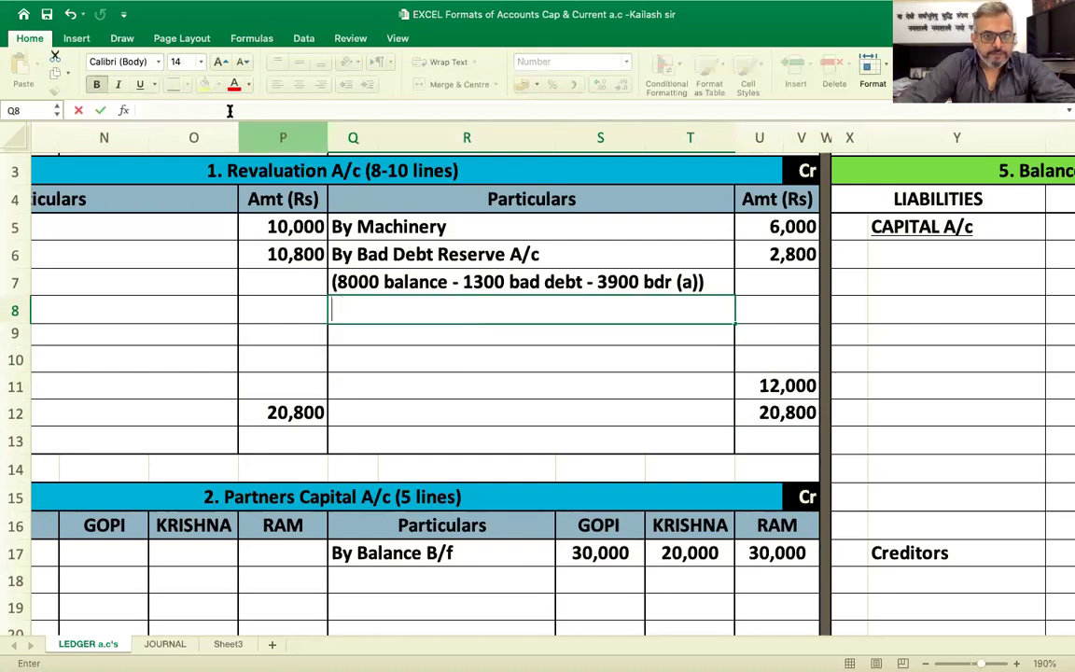
type("B")
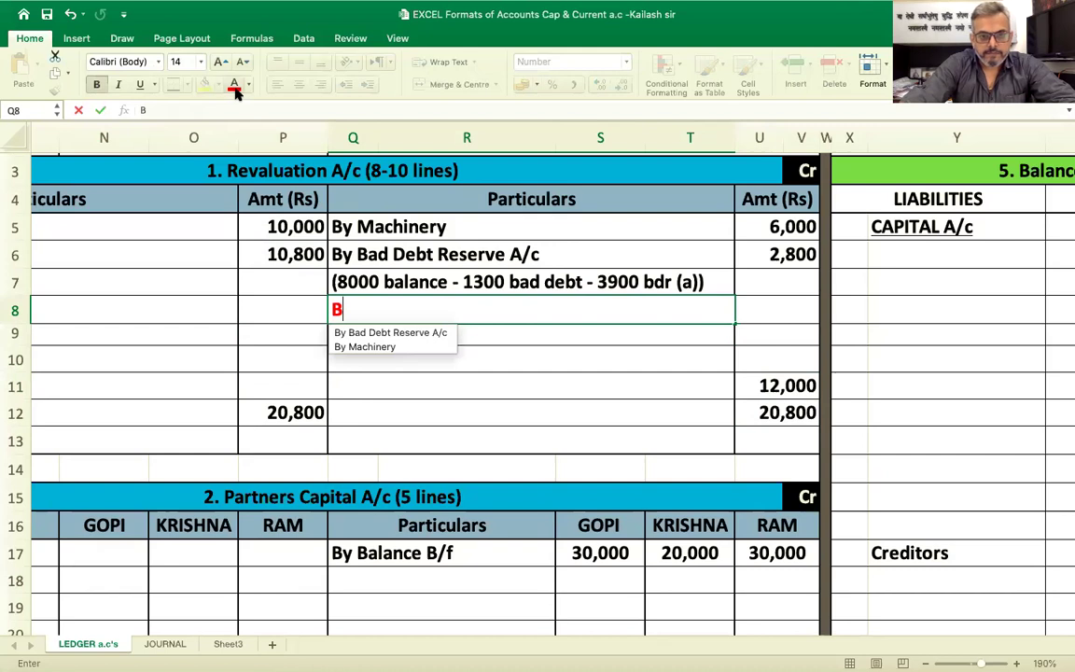
type("Y P")
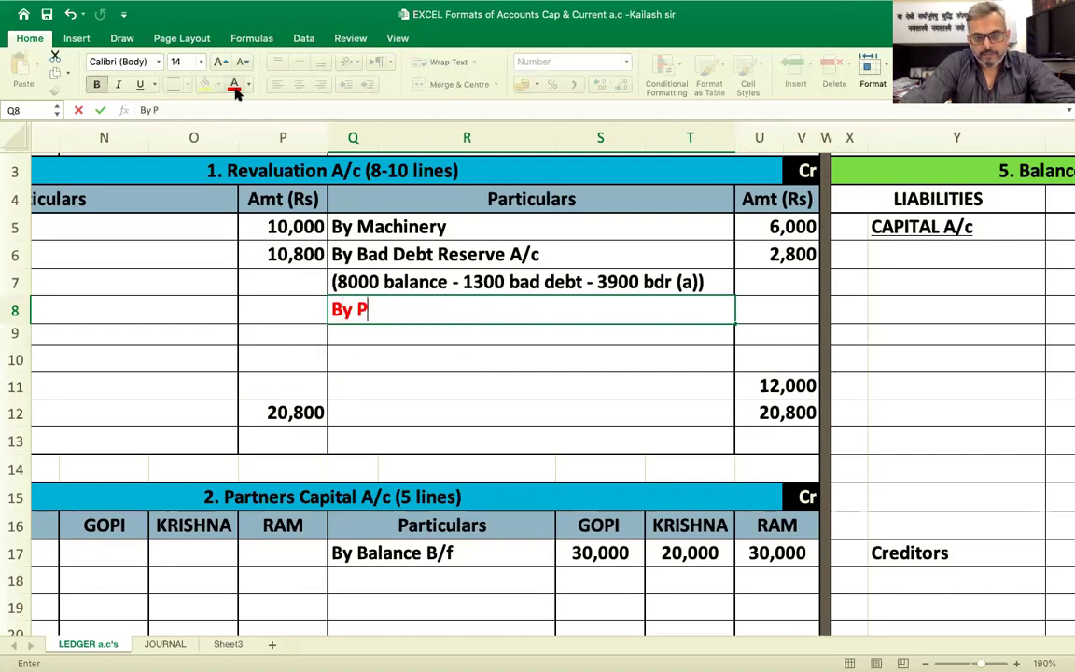
type("artners Current")
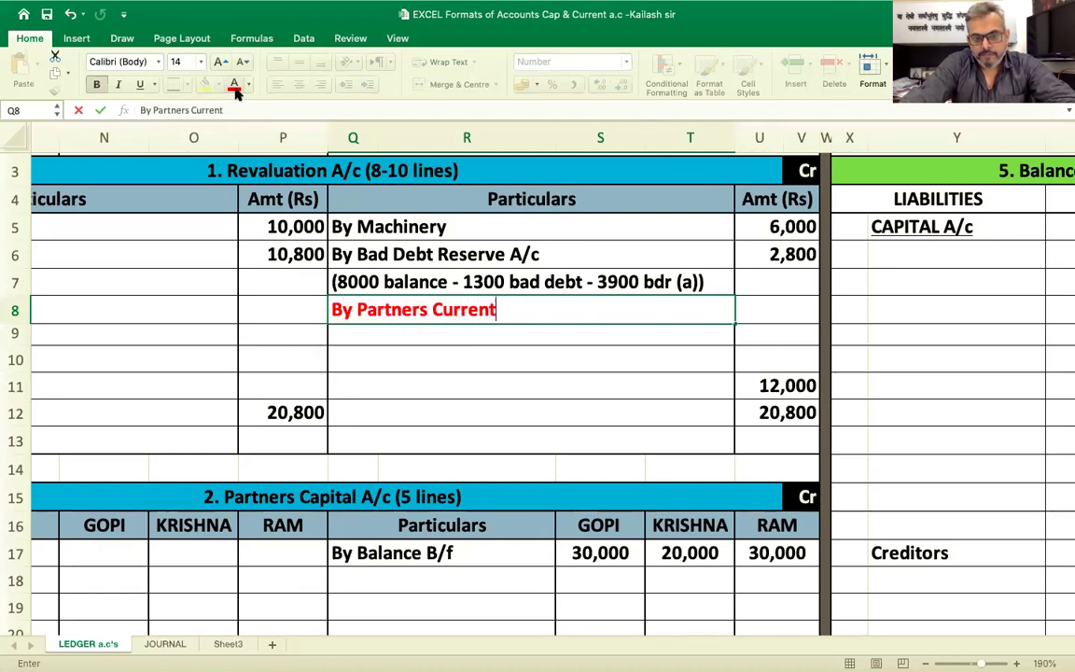
type(" Accousnt")
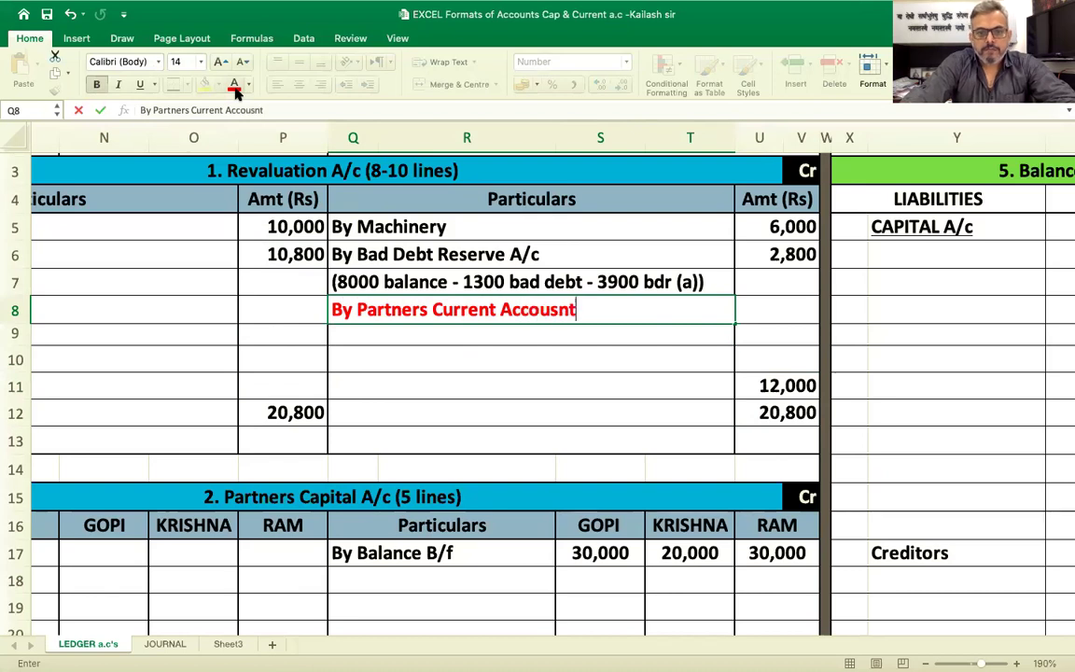
key("Return")
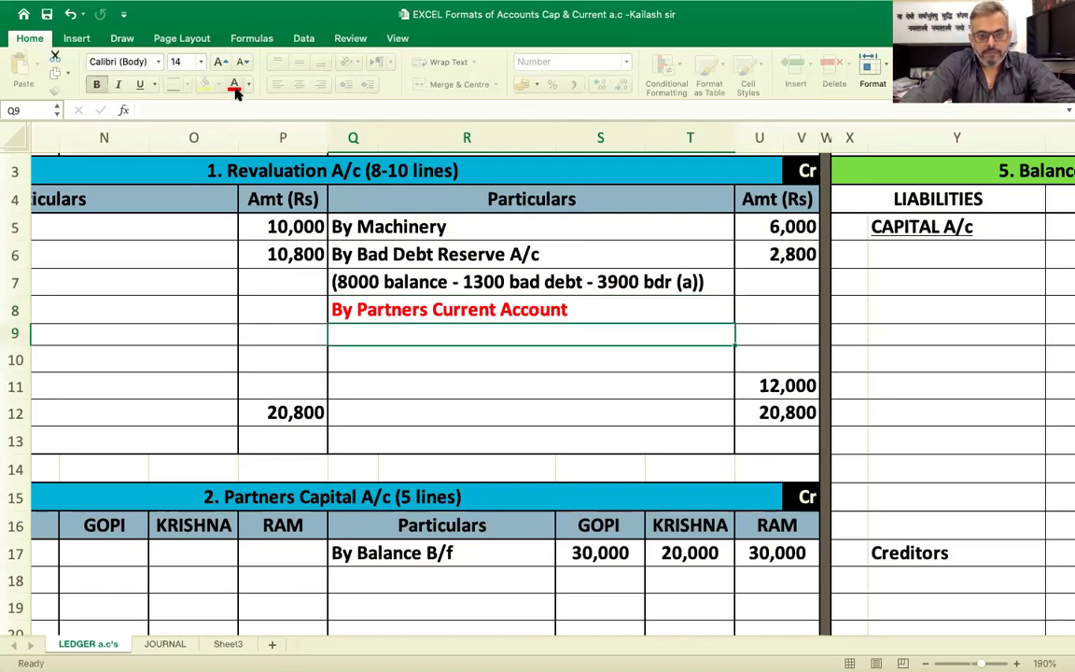
- List the three partners' names in Q9 to Q11 under the Partners Current Account line
type("Ram")
key("BackSpace")
key("BackSpace")
key("BackSpace")
type("Gopi")
key("Return")
type("Krishna")
key("Return")
type("Ram")
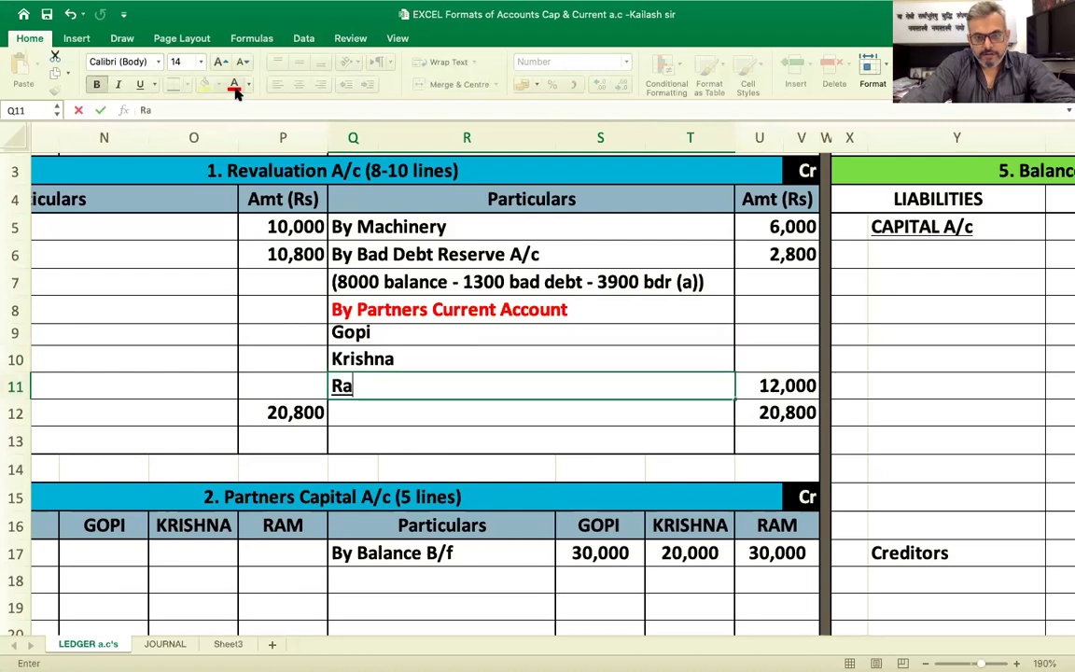
key("Return")
key("Up")
key("Up")
key("Up")
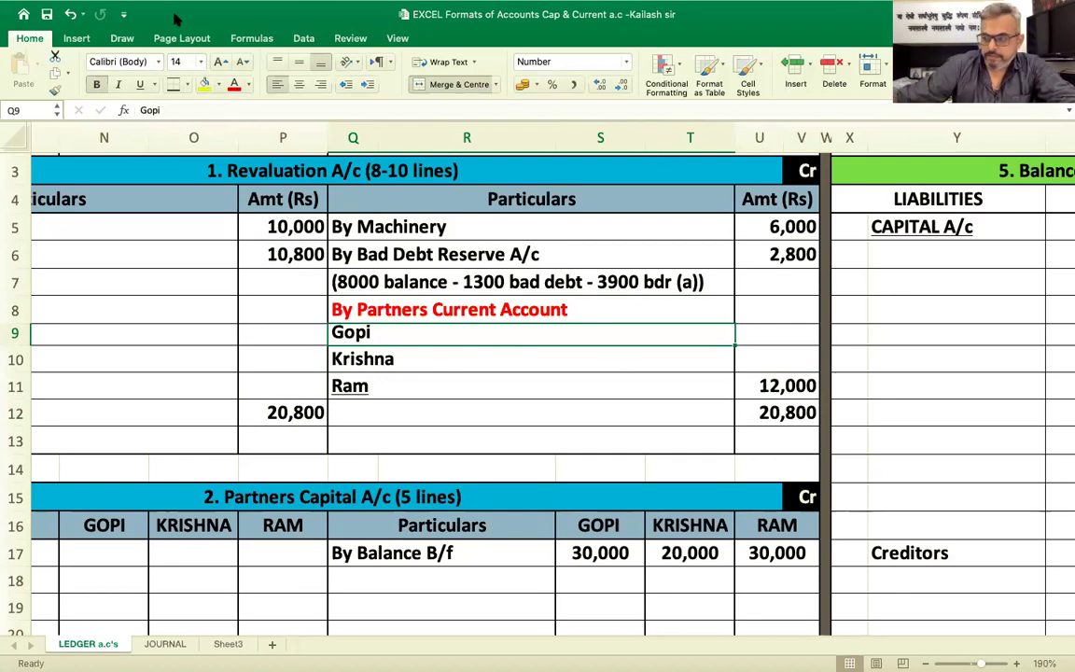
- Handwrite 6000, 4000 and 2000 in blue ink beside the three partners in rows 9 to 11 and underline the last amount
left_click(121, 39)
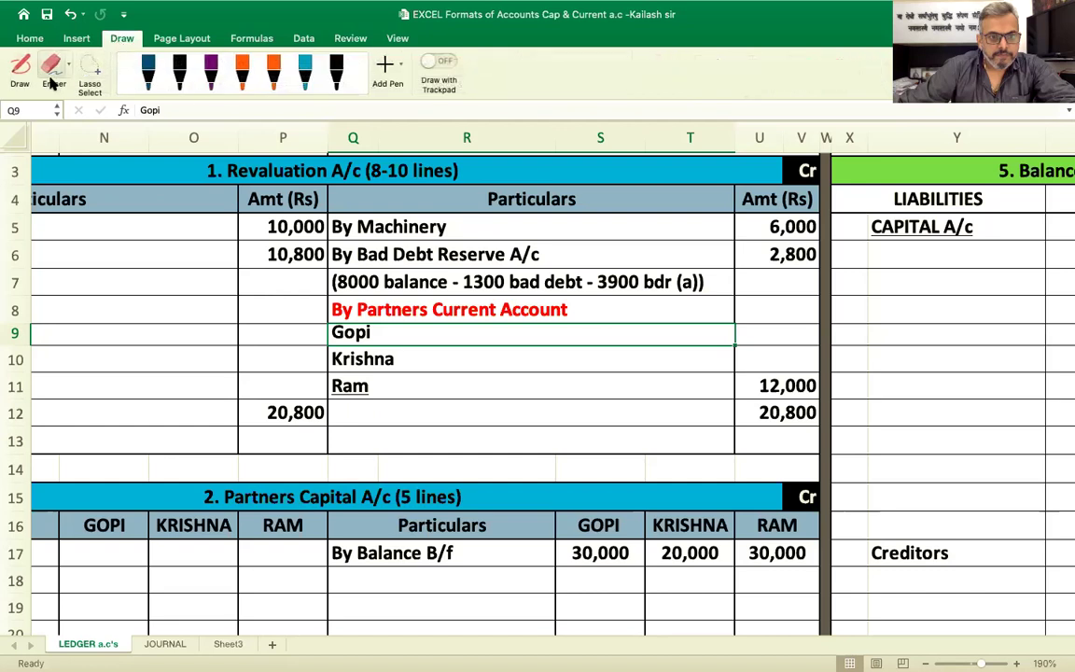
left_click(149, 80)
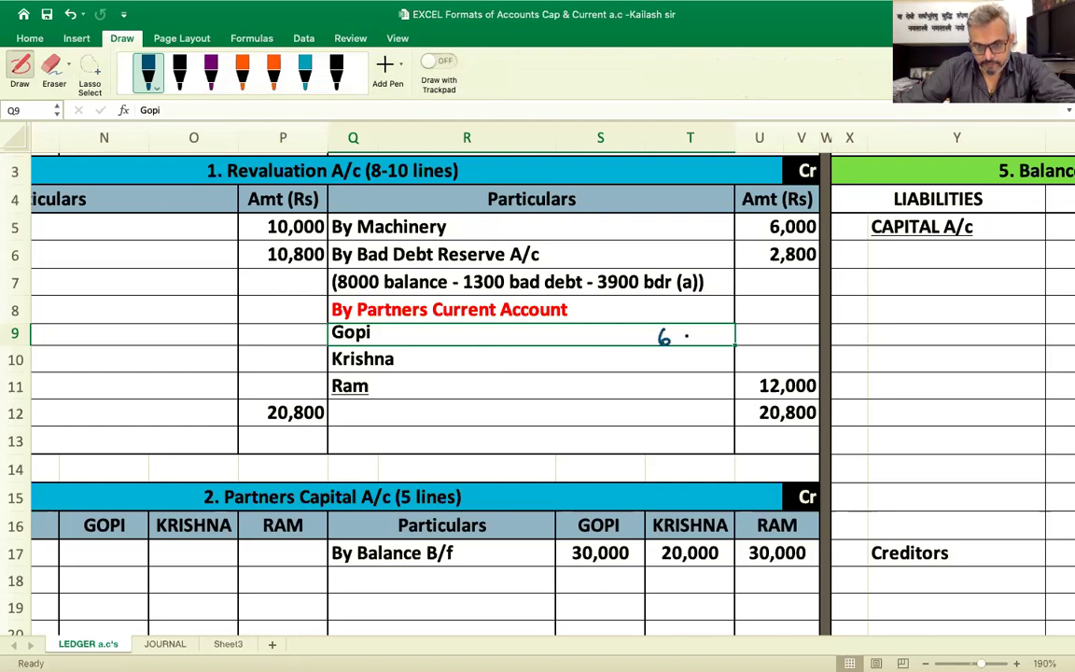
left_click_drag(697, 334, 720, 344)
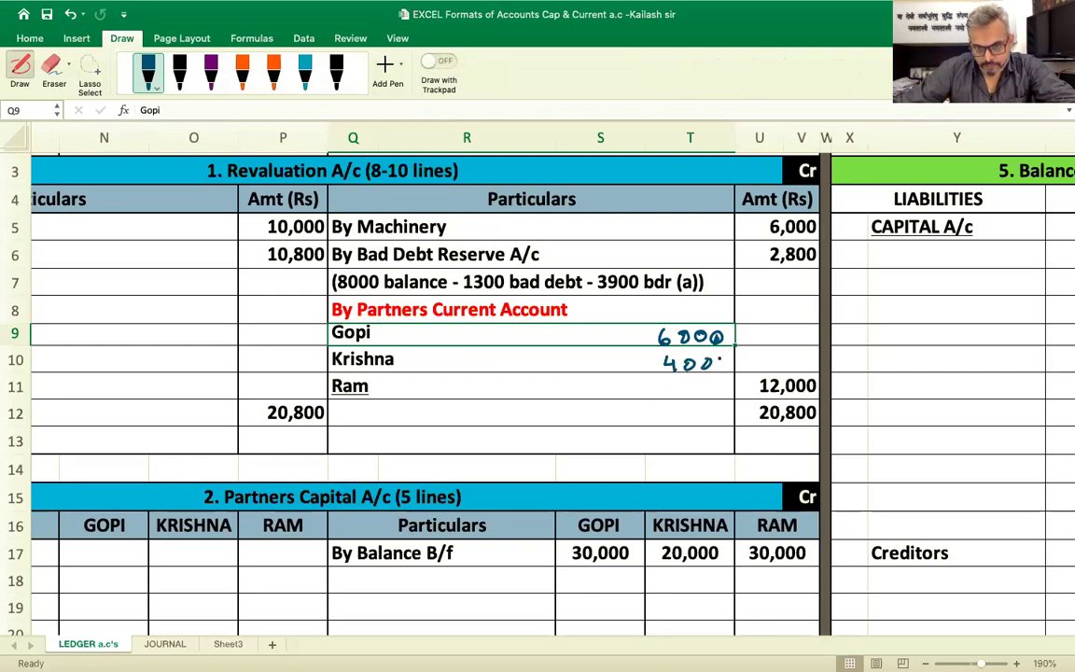
left_click(668, 385)
mouse_move(718, 358)
left_mouse_down()
mouse_move(724, 366)
mouse_move(686, 384)
left_mouse_up()
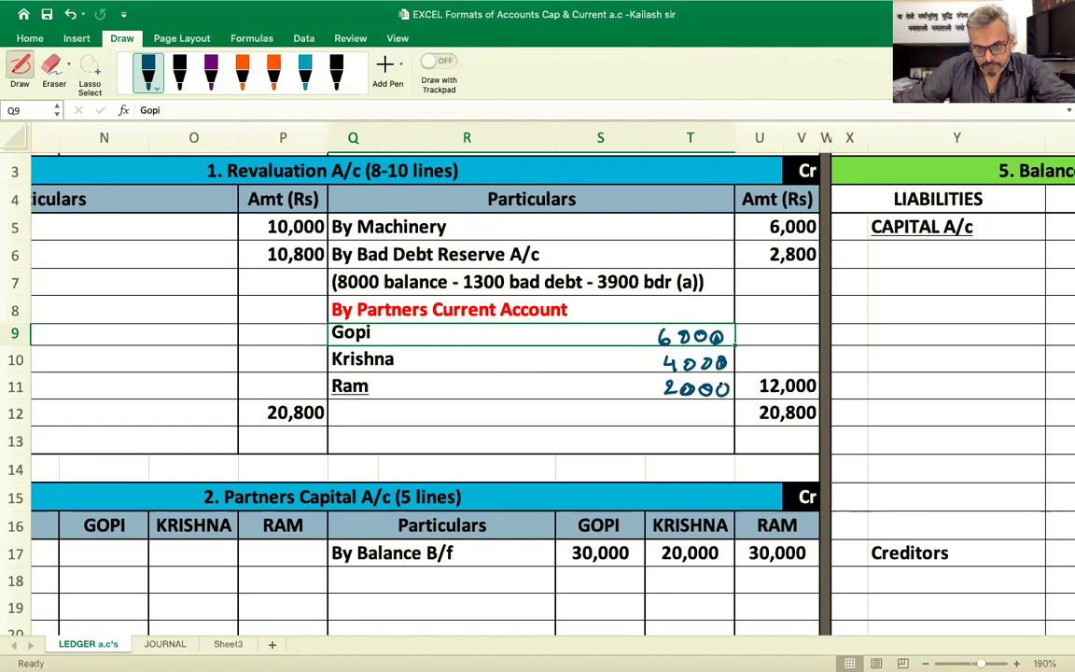
left_click_drag(664, 401, 700, 399)
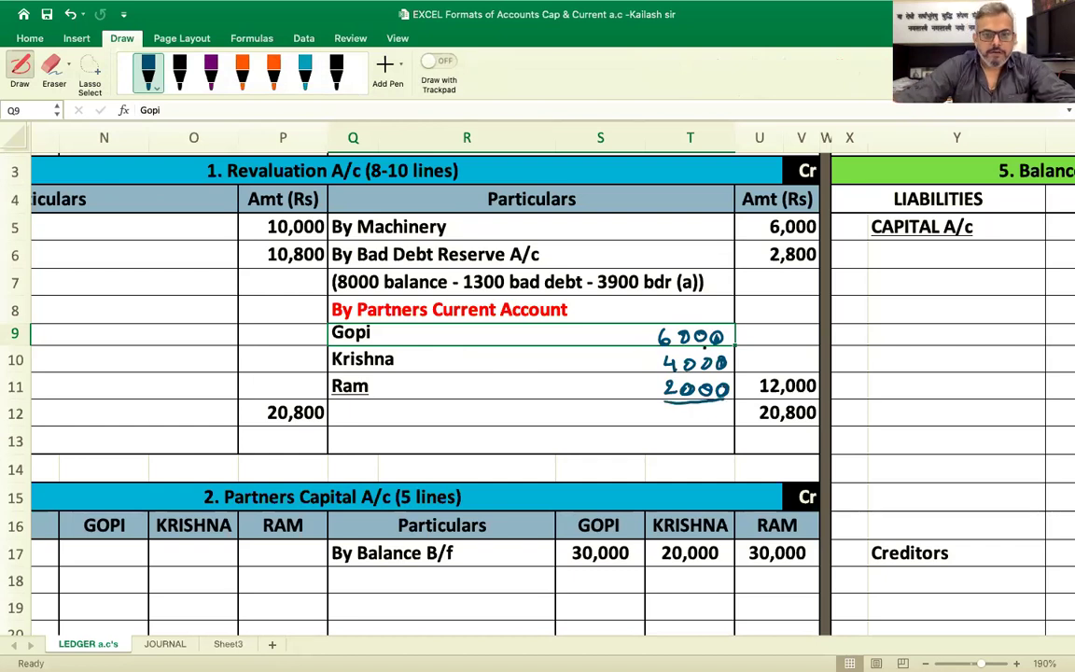
left_click(20, 65)
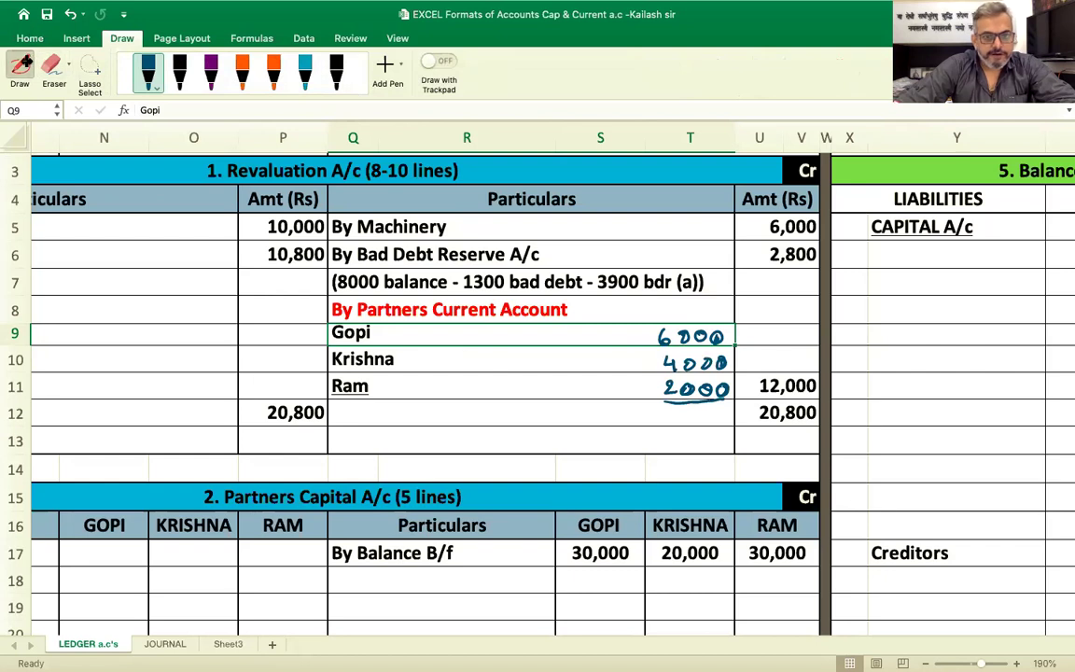
- Enter "To Revaluation Ac" in L28 on the debit side of the Partners Current A/c
scroll(375, 350, "down", 5)
scroll(375, 350, "left", 5)
scroll(375, 350, "down", 5)
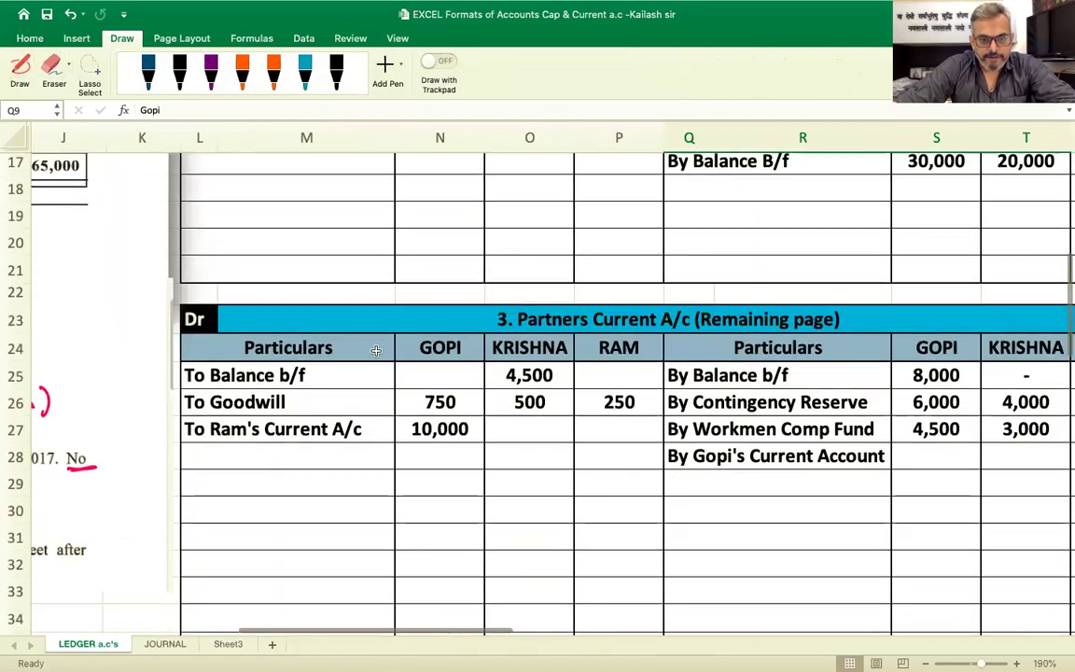
left_click(240, 424)
type("To ")
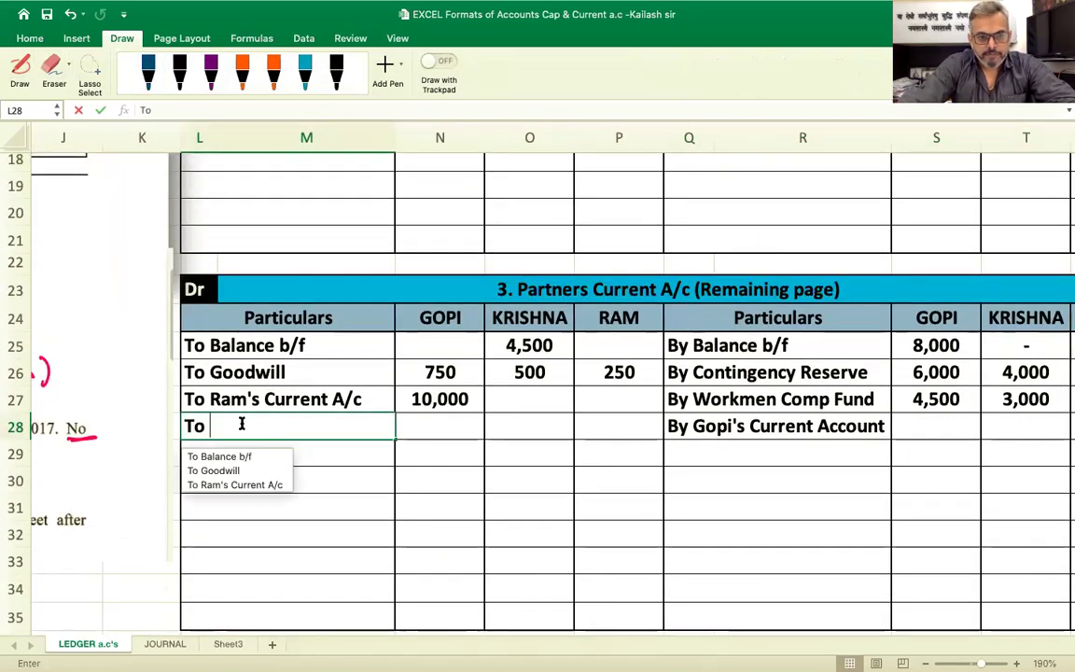
type("Revalu")
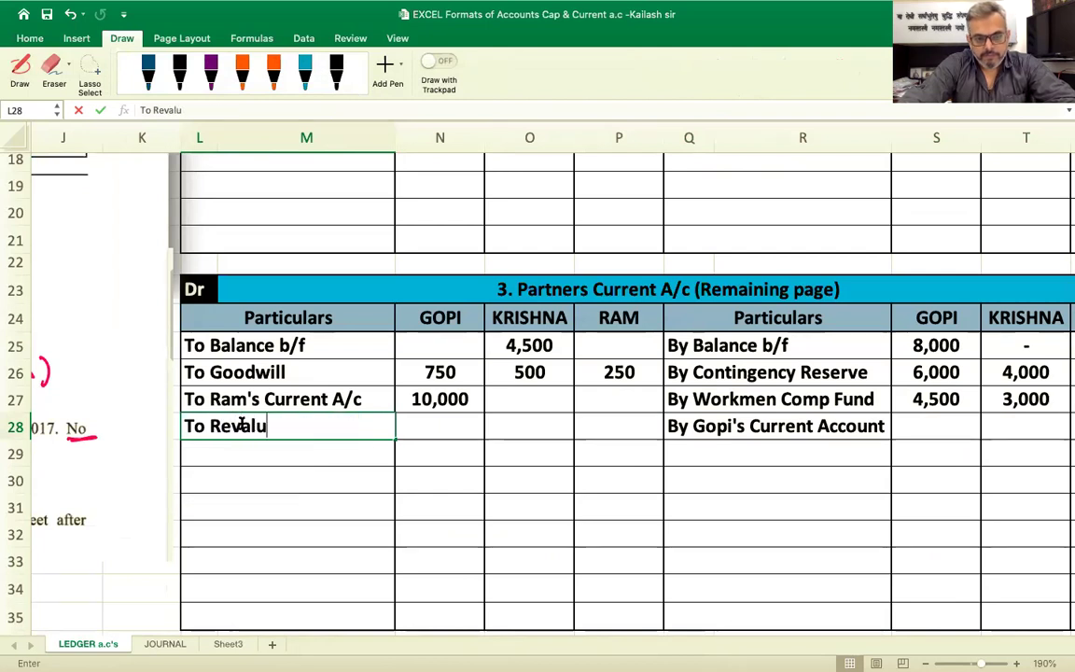
type("ta")
key("BackSpace")
type("tion Ac")
- Fill the three partners' debit columns of the revaluation line, N28 to P28, with 6,000, 4,000 and 2,000
key("Tab")
type("6000")
key("Tab")
type("4,000")
key("Tab")
type("2,000")
key("Return")
- Add a "-" in AB24 and "Dishonour bill" in AC24, below Cash in Bank in the balance sheet
left_click(243, 426)
key("Right")
key("Right")
key("Right")
key("Right")
key("Right")
key("Up")
key("Up")
key("Up")
key("Up")
key("Up")
key("Up")
key("Up")
key("Up")
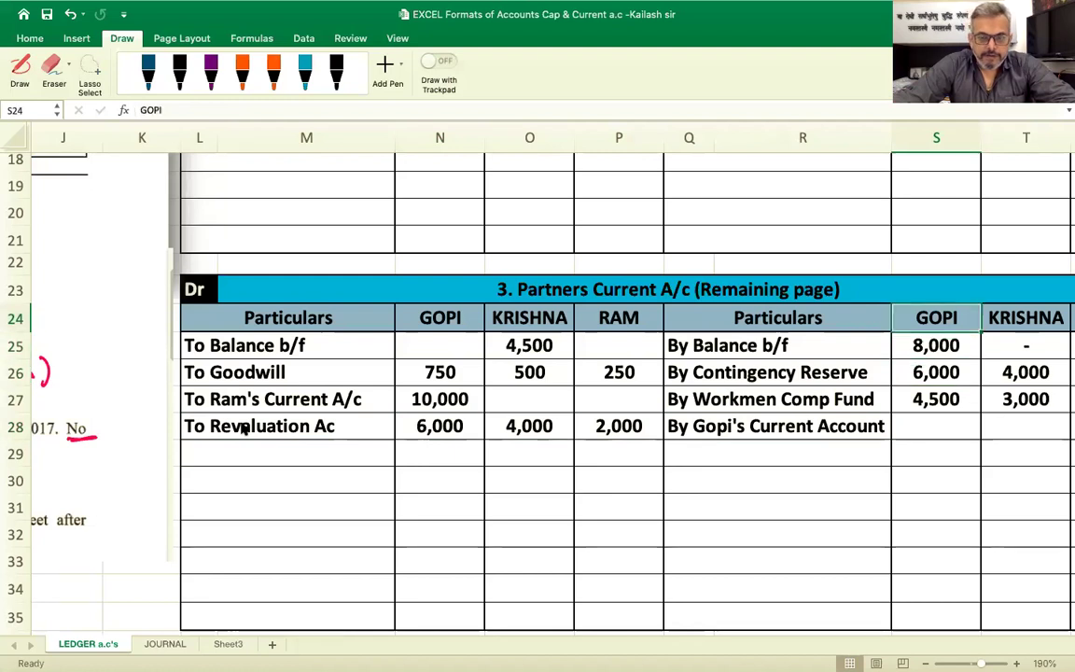
scroll(243, 426, "right", 2)
key("Right")
key("Up")
key("Right")
key("Up")
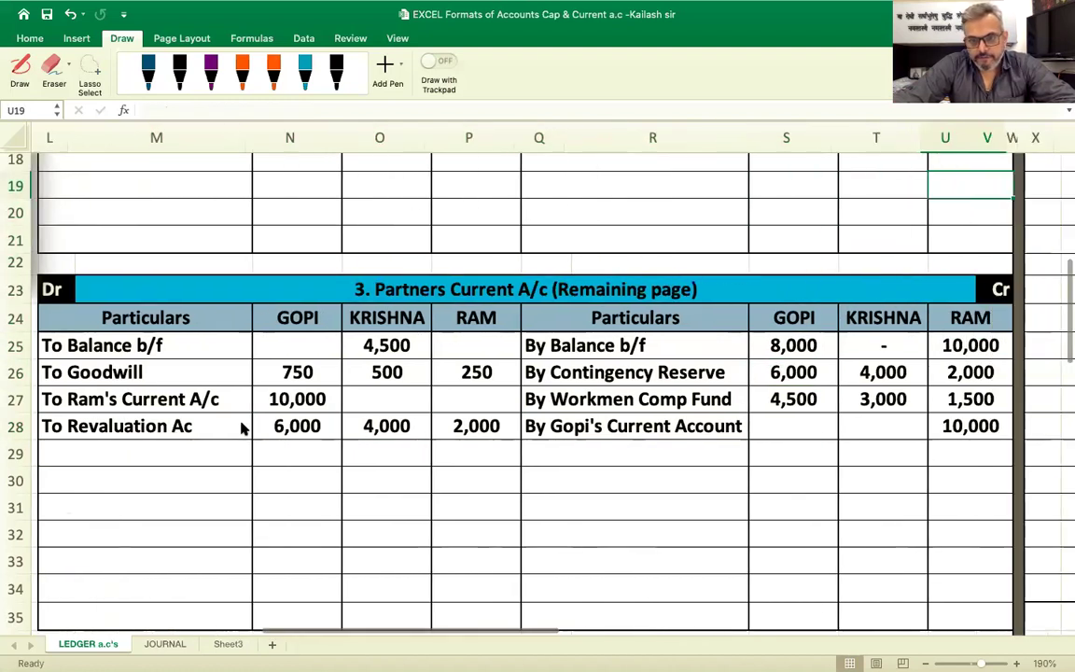
key("Right")
key("Right")
key("Right")
key("Right")
key("Right")
key("Up")
key("Right")
key("Right")
key("Right")
key("Right")
key("Down")
key("Down")
key("Down")
key("Down")
key("Down")
key("Down")
key("Down")
key("Left")
key("Left")
type("-")
key("Right")
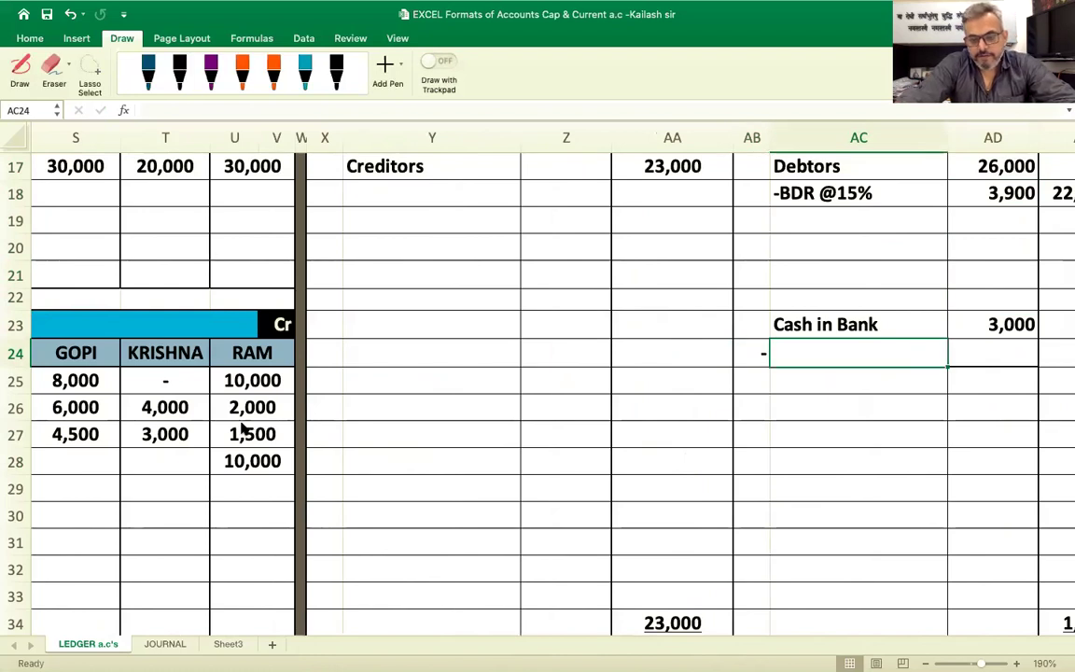
type("Disho")
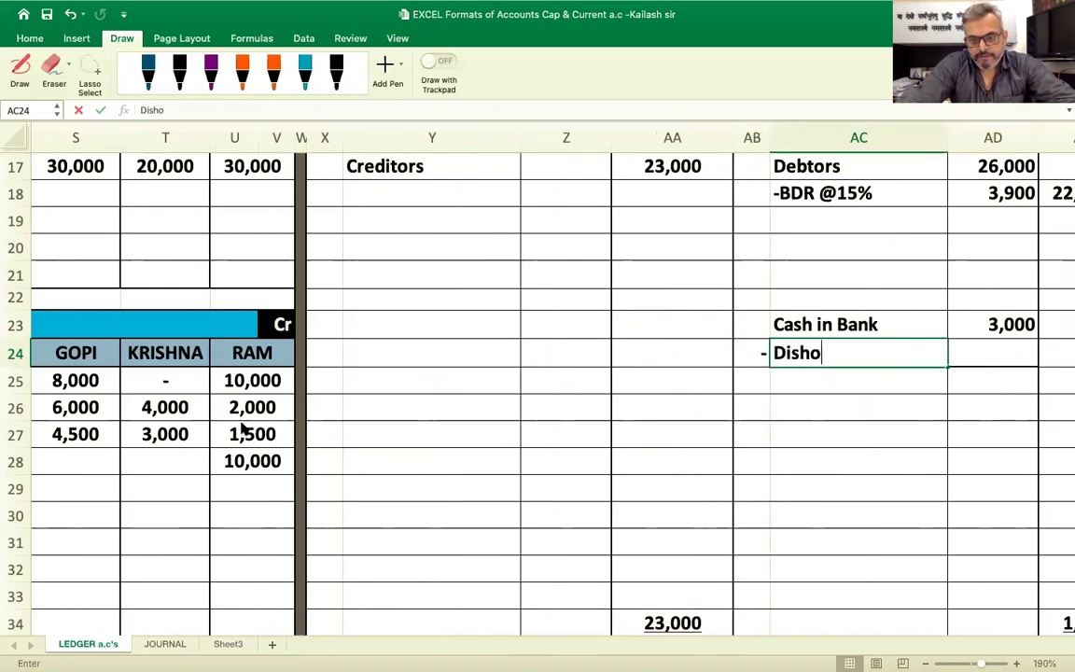
type("nour bi")
- Enter 1,300 for the dishonoured bill in AD24 and the net bank balance in AE24 as =AD23-AD24
key("Tab")
type("1")
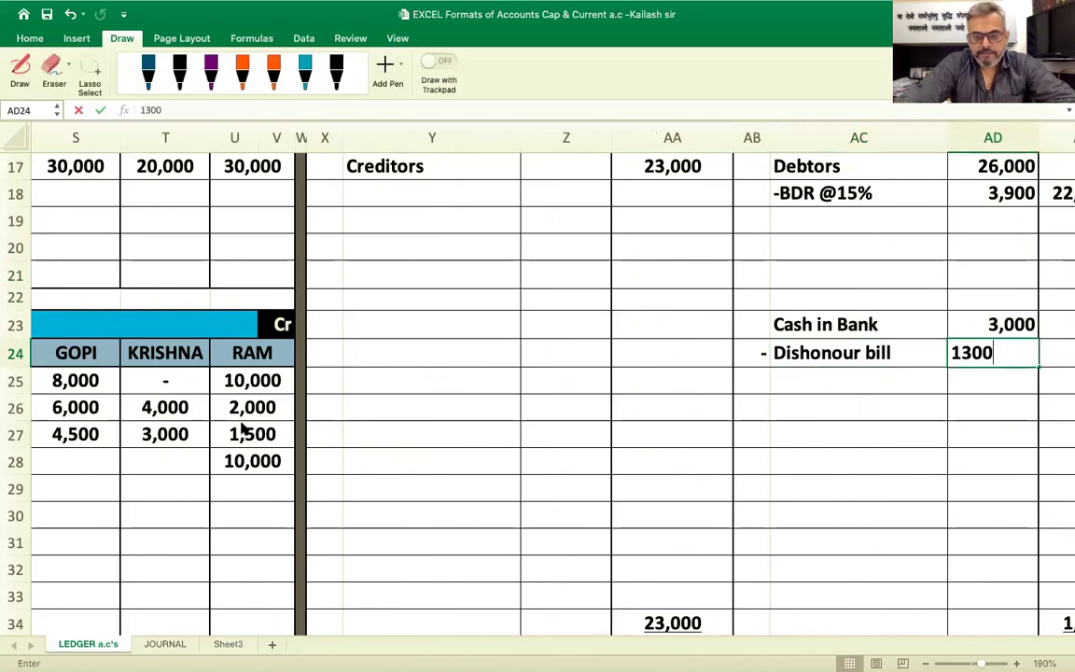
key("Tab")
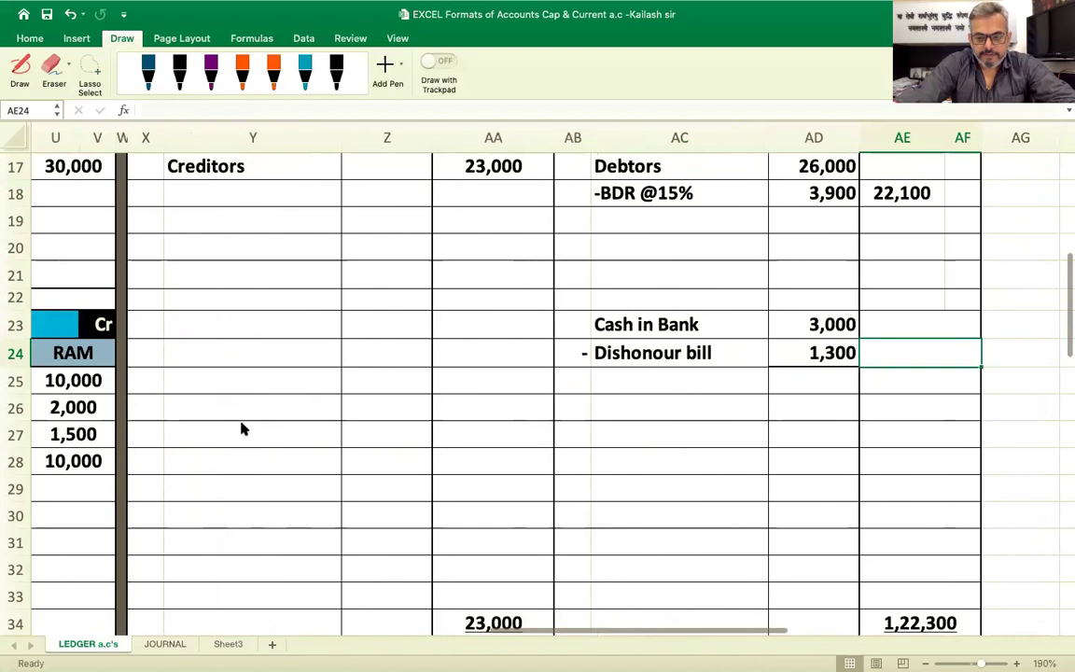
type("=")
key("Left")
key("Up")
type("-")
key("Left")
key("Return")
key("Up")
key("Left")
key("Right")
key("Right")
key("Left")
key("Left")
key("Left")
key("Right")
key("Right")
scroll(240, 428, "left", 1)
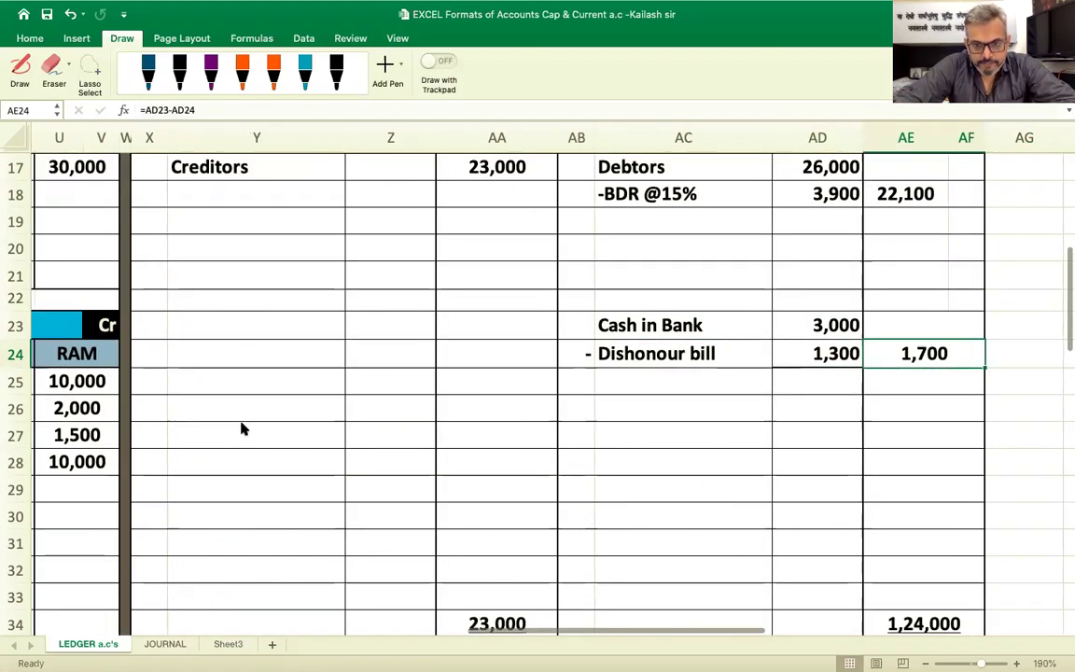
- Total the retiring partner's credit column of the Partners Current A/c in U35 with =SUM(U25:V34)
scroll(240, 428, "left", 15)
scroll(412, 421, "up", 2)
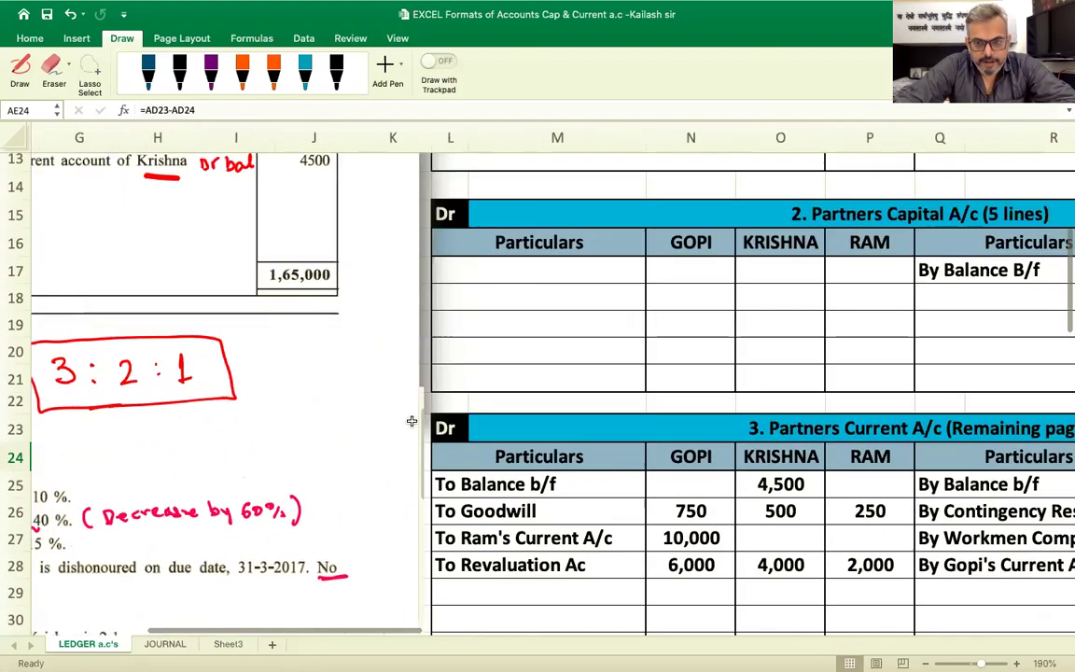
scroll(411, 421, "right", 5)
scroll(412, 421, "down", 5)
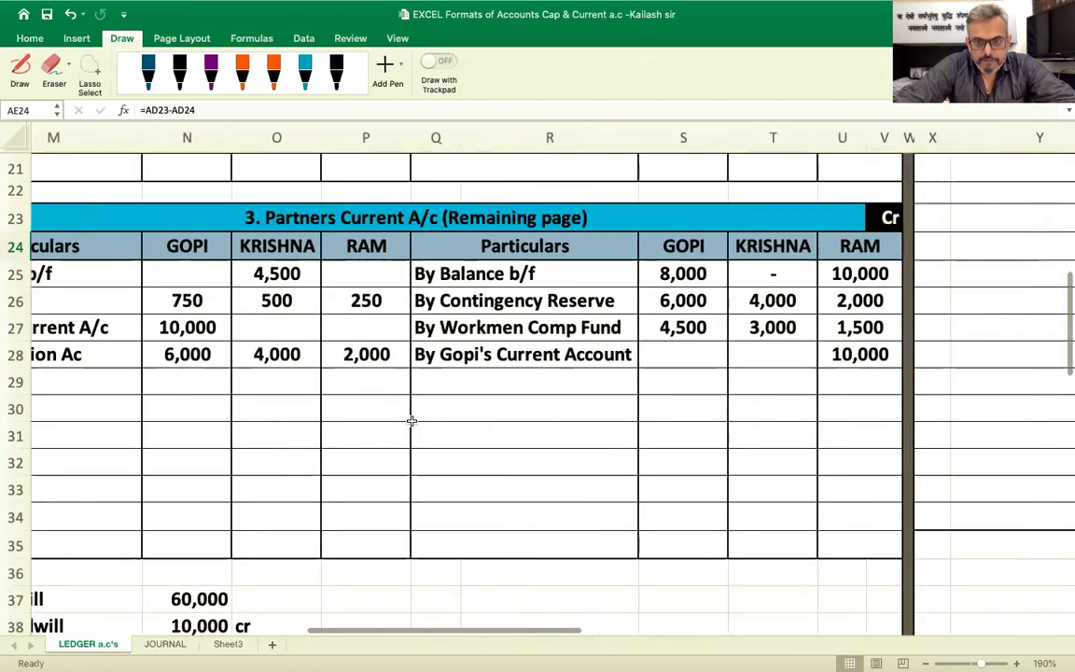
scroll(411, 421, "down", 2)
scroll(412, 421, "right", 1)
left_click(805, 498)
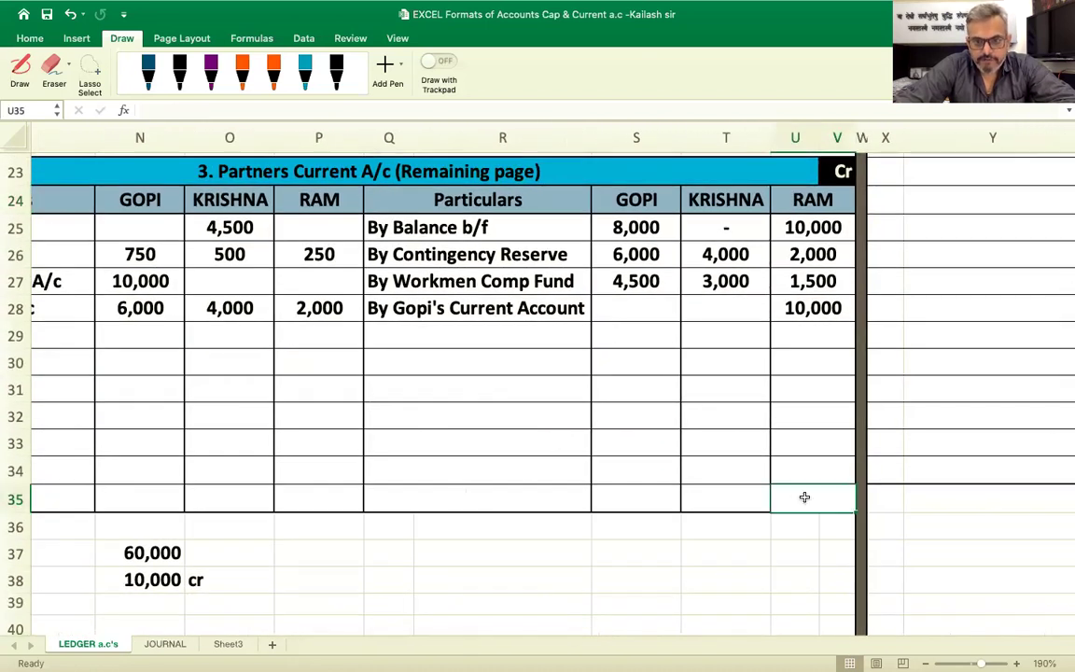
left_click(32, 39)
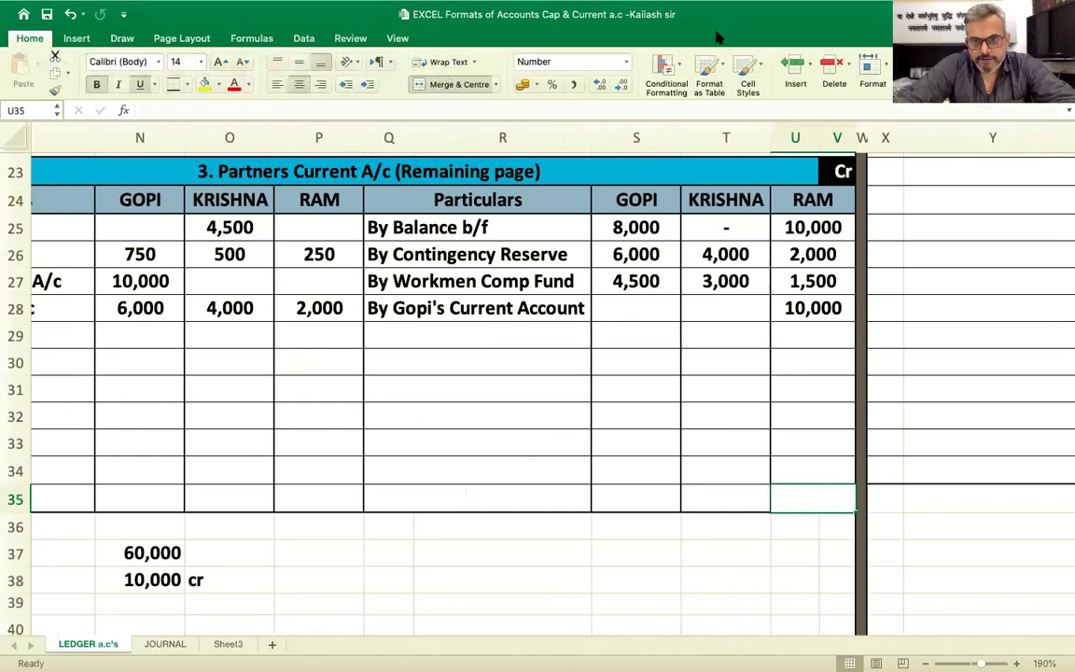
key("alt+equal")
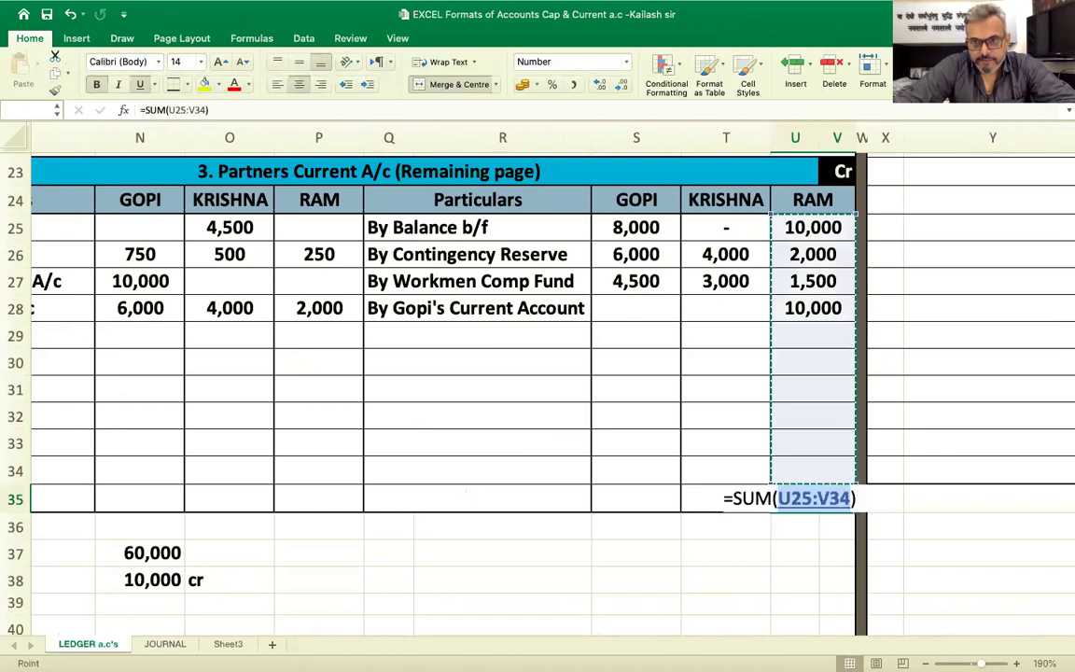
key("Return")
- Carry the retiring partner's credit total to the debit side by entering =U35 in P35
key("Up")
key("Left")
key("Left")
key("Left")
key("Left")
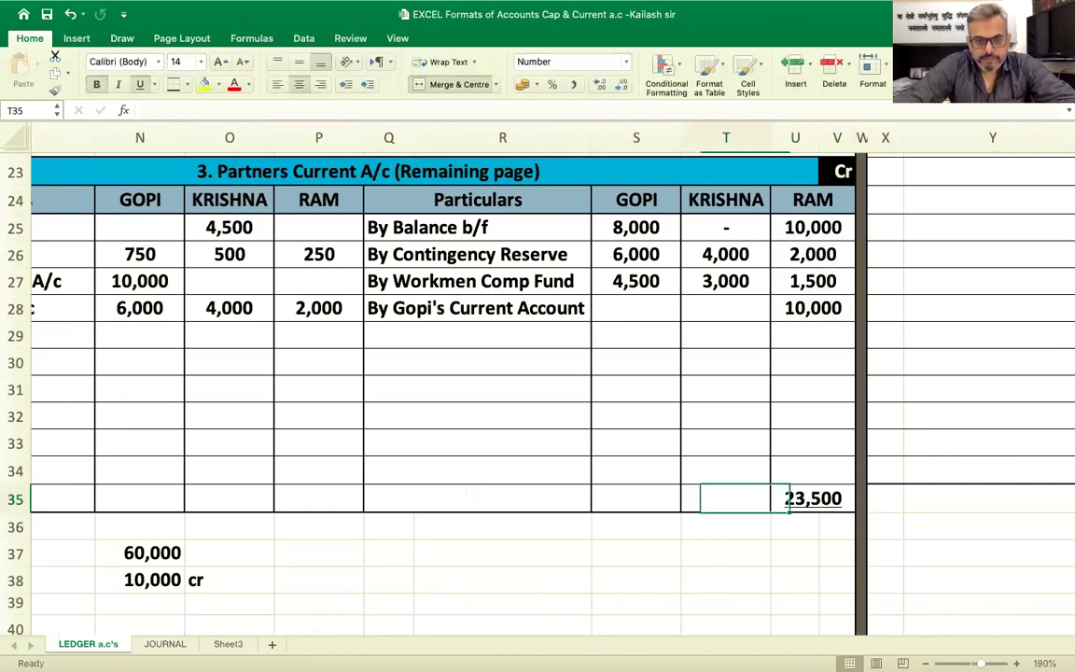
type("=")
key("Right")
key("Right")
key("Right")
key("Right")
key("Right")
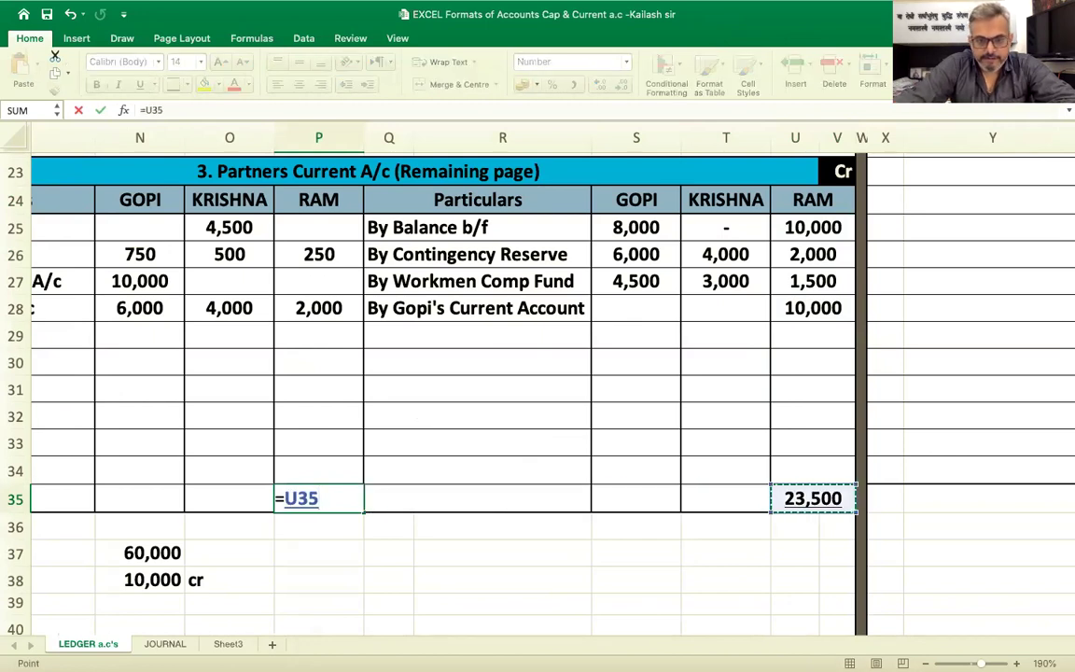
key("Return")
- Enter a "To" line naming the retiring partner's Capital Account in L29, below the revaluation line of the Partners Current A/c
key("Left")
key("Left")
key("Left")
key("Left")
key("Up")
key("Left")
key("Left")
key("Left")
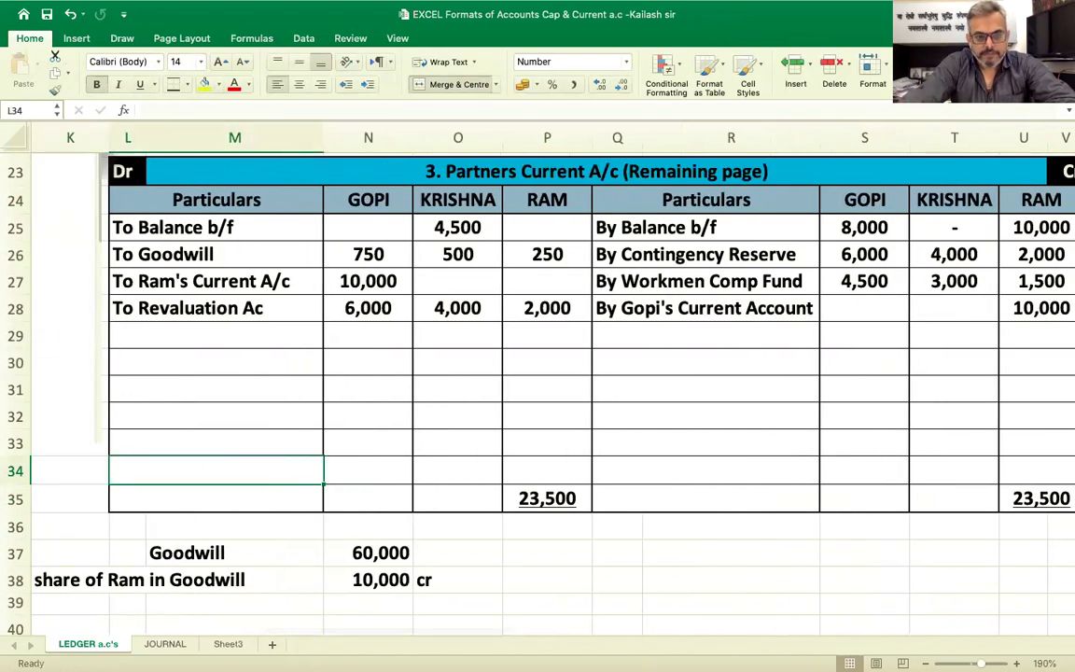
key("Up")
key("Up")
key("Up")
key("Up")
key("Up")
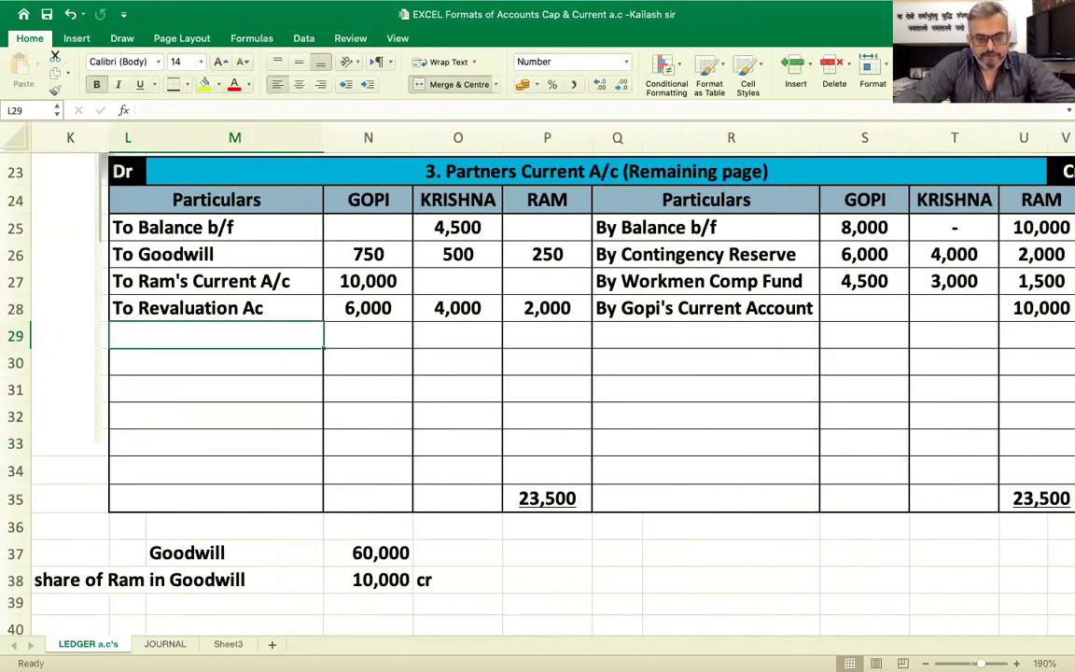
type("To ")
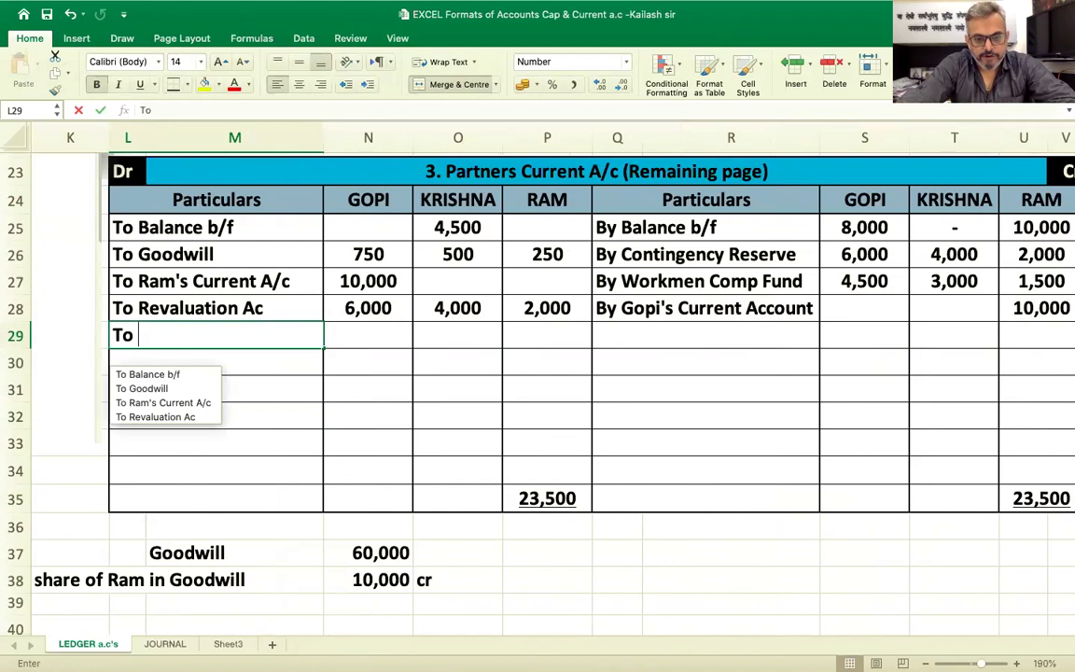
type("Ram")
key("BackSpace")
type("am")
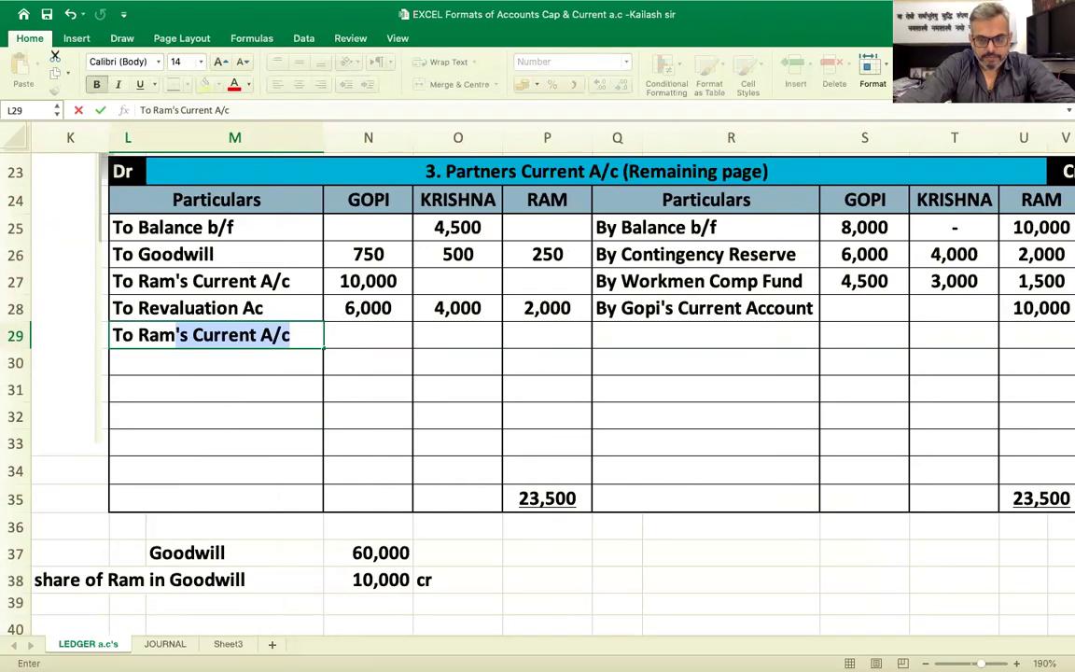
type("'s Ca[ota; Accpi")
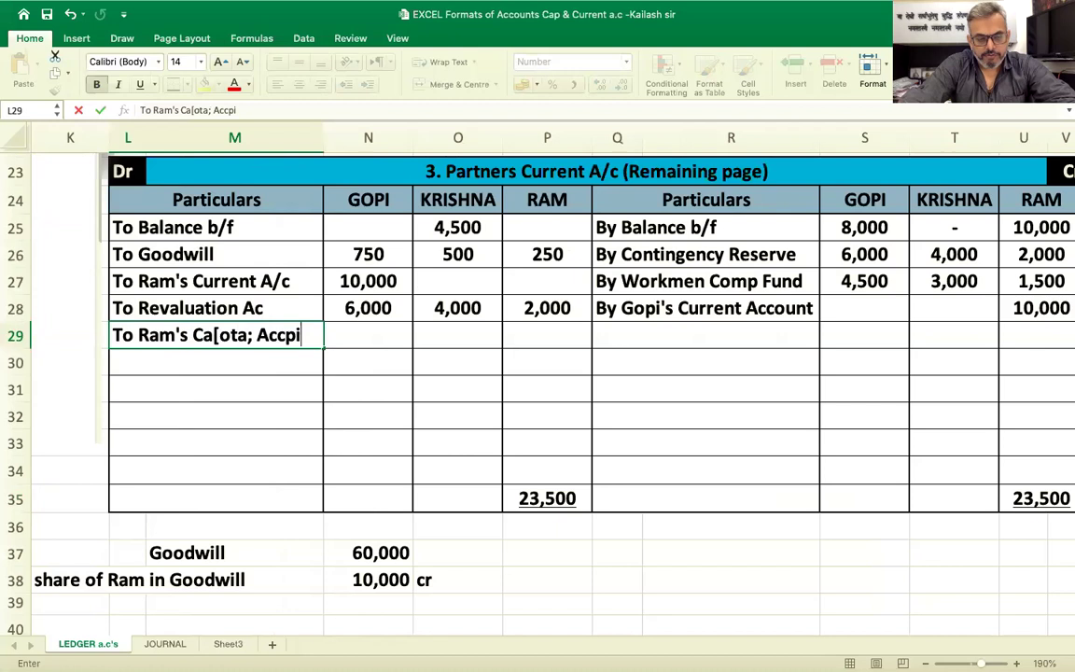
key("BackSpace")
key("BackSpace")
key("BackSpace")
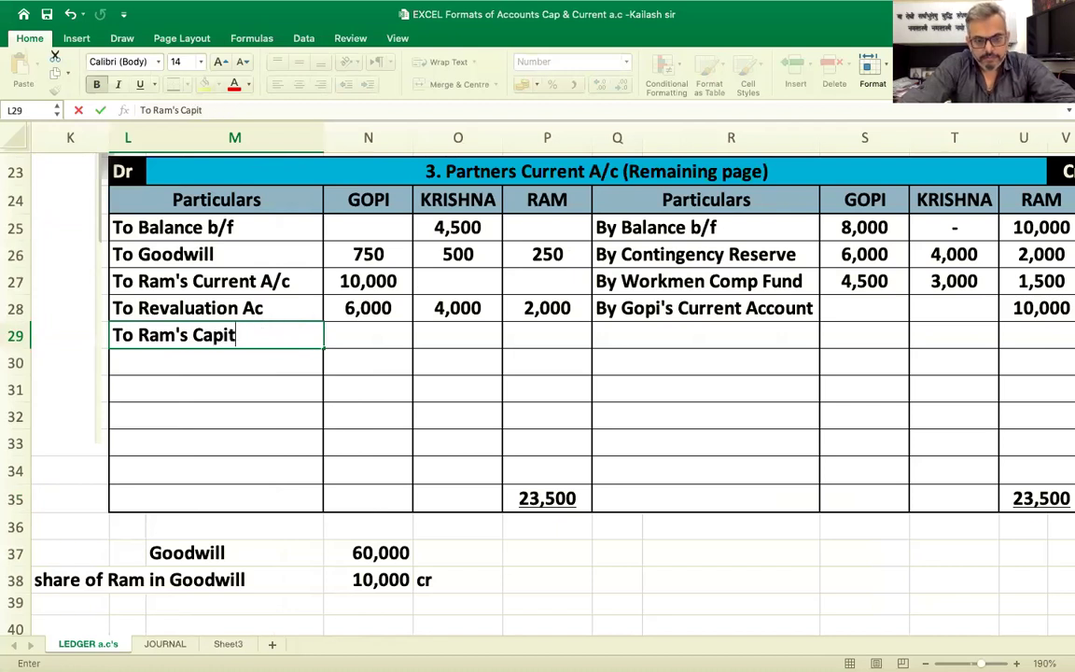
type("nt")
- Enter =P35-250 in P29 as the retiring partner's balance transferred to the capital account
key("Tab")
key("Tab")
key("Tab")
type("=")
key("Down")
key("Down")
key("Down")
key("Down")
key("Down")
key("Down")
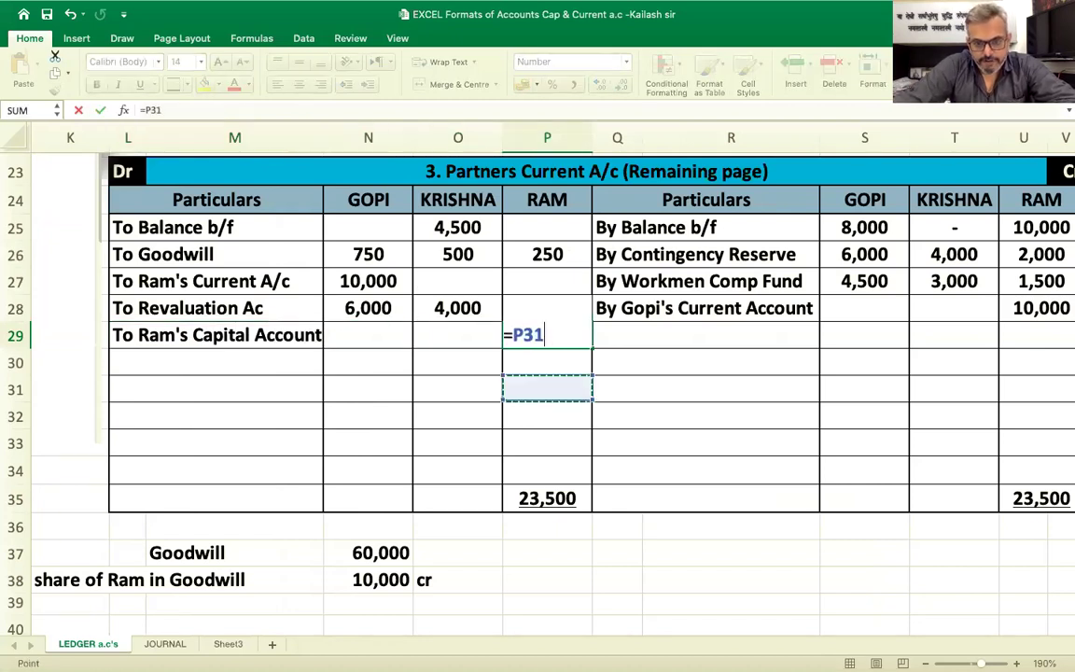
type("-")
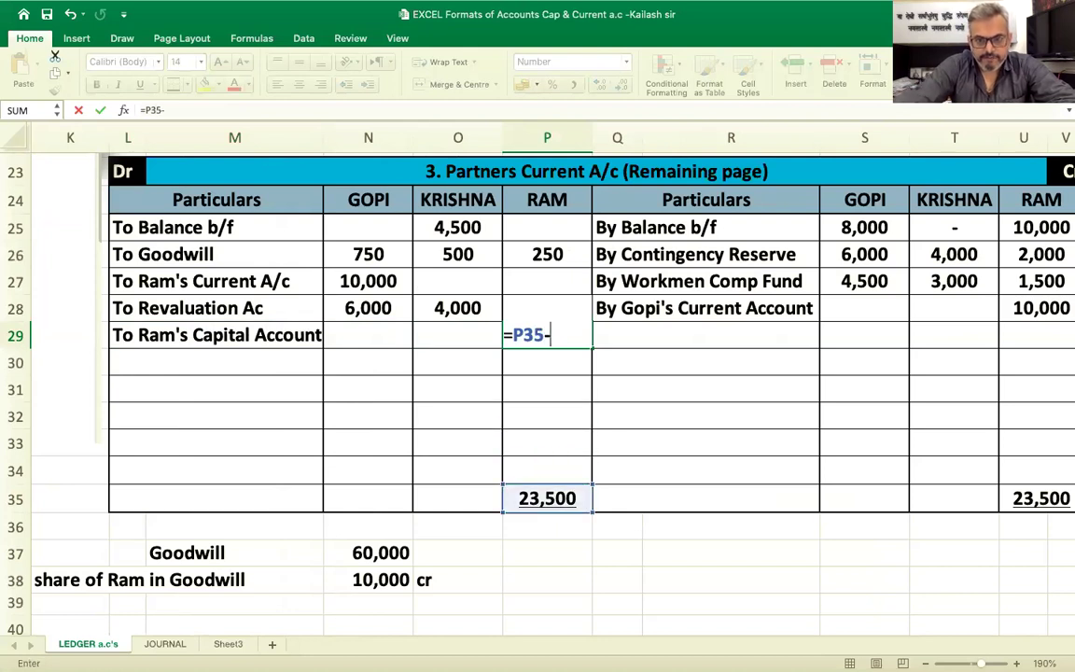
type("250")
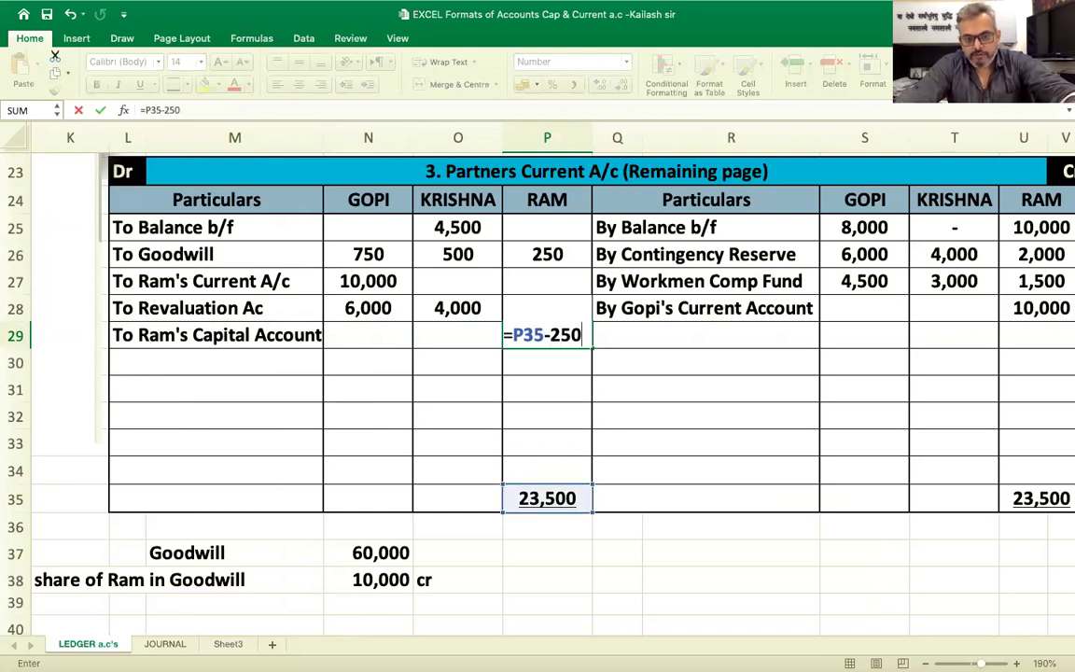
key("Return")
- Extend the balance formula in P29 to =P35-250-2000 so it also deducts the revaluation loss
left_click(547, 335)
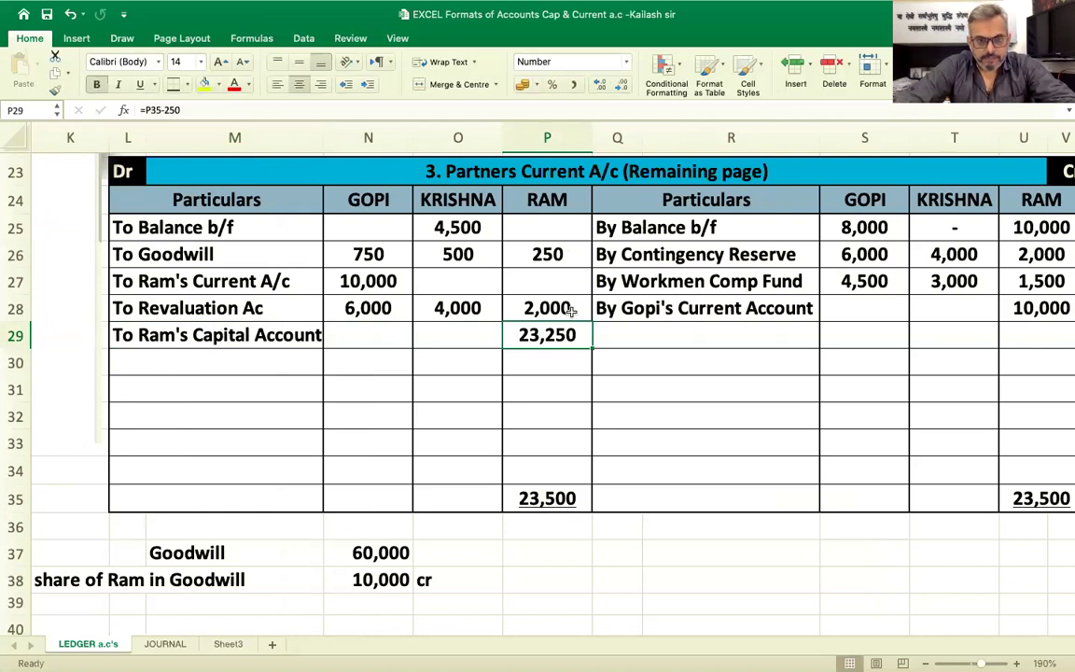
left_click(219, 110)
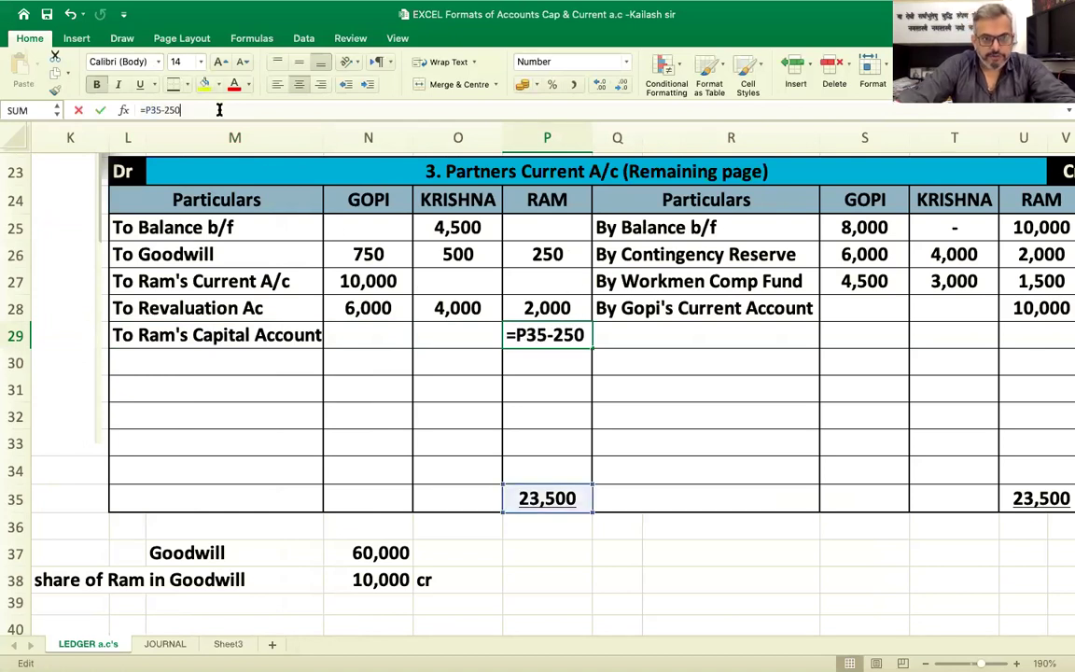
type("-2000")
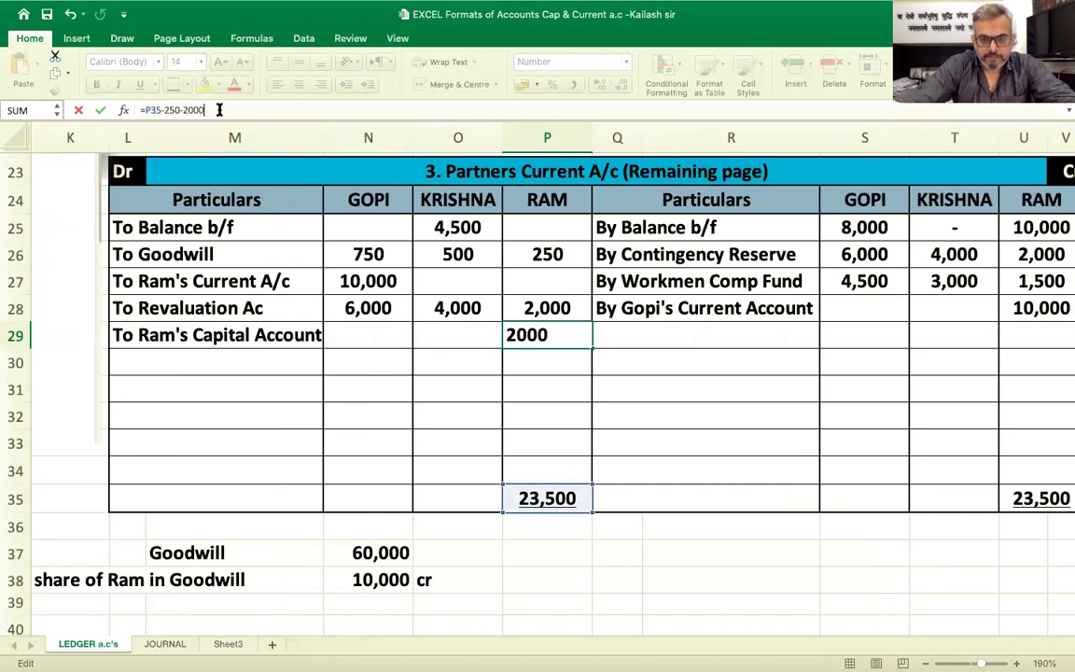
key("ctrl+Return")
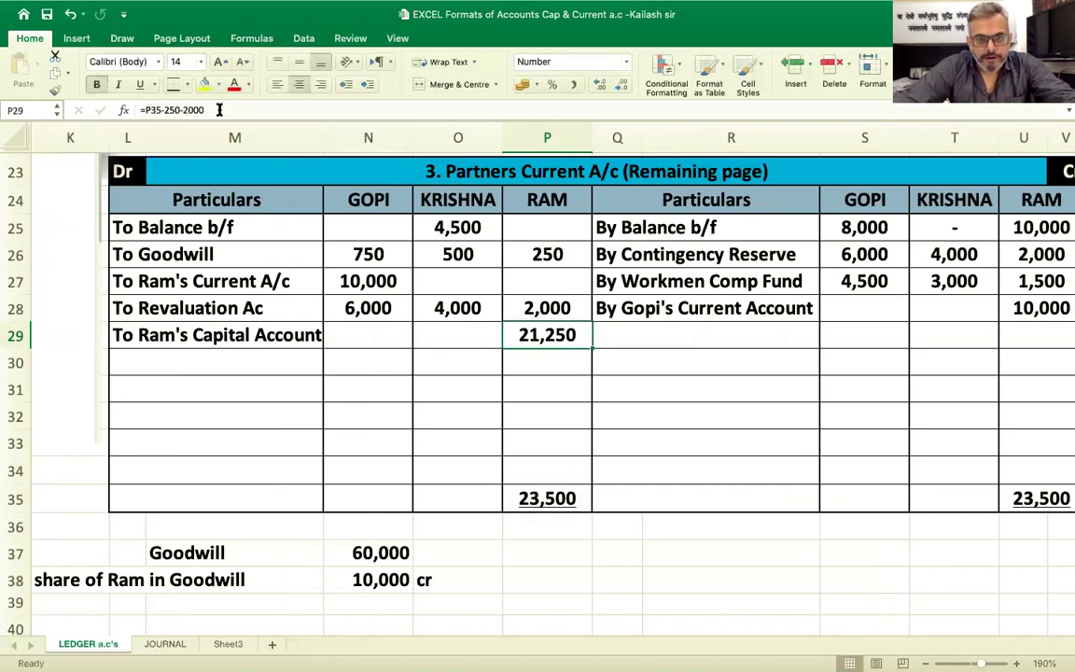
- Colour the text of the capital account transfer line, L29 to P29, red
key("shift+Left")
key("shift+Left")
key("shift+Left")
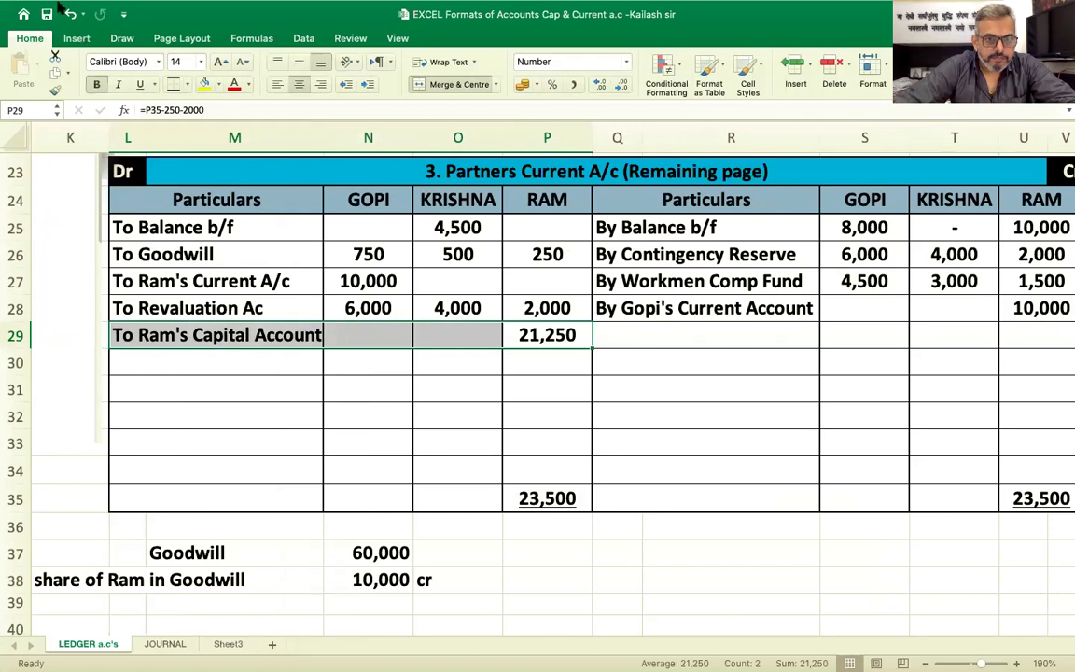
left_click(234, 84)
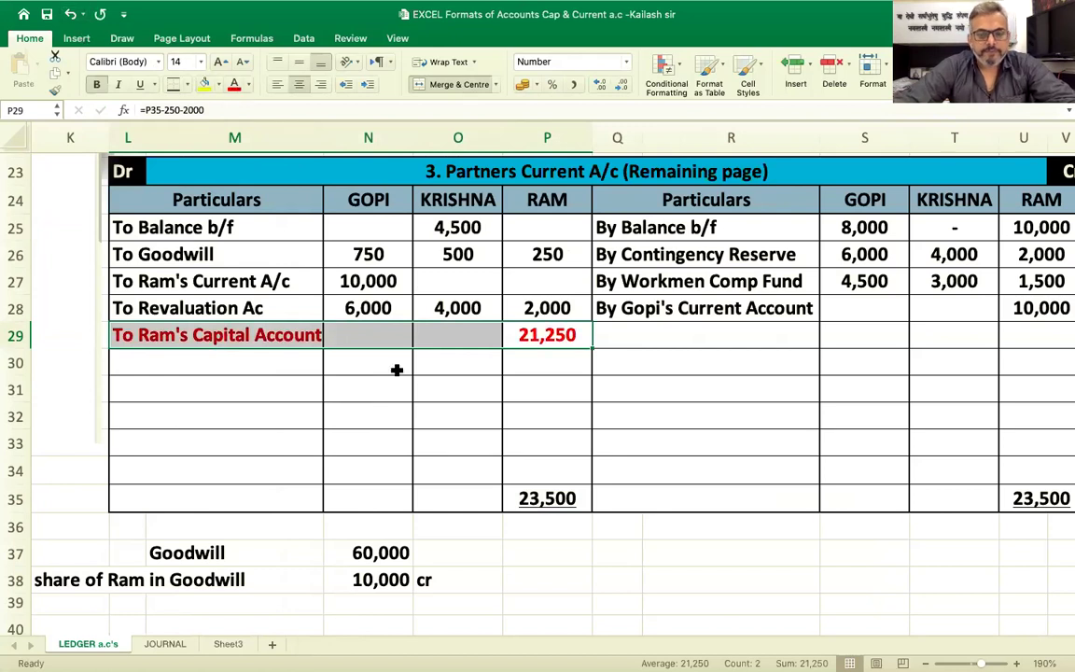
- Enter a "By" line naming the retiring partner's Current Account in Q18 on the credit side of the Partners Capital A/c
scroll(502, 383, "up", 5)
scroll(502, 384, "right", 2)
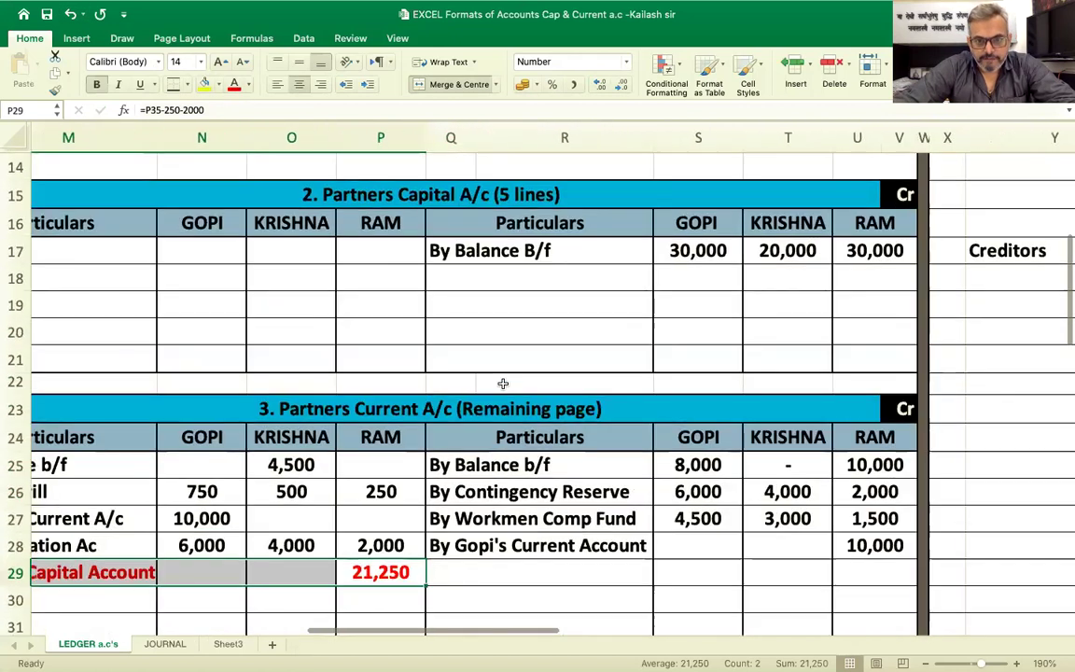
left_click(464, 297)
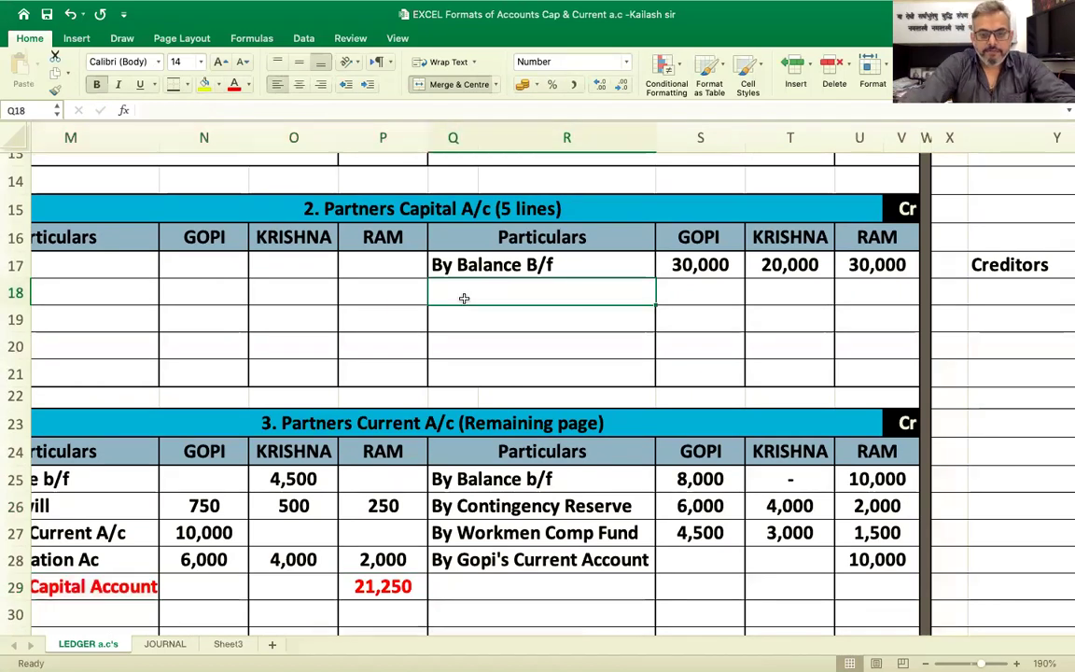
type("B")
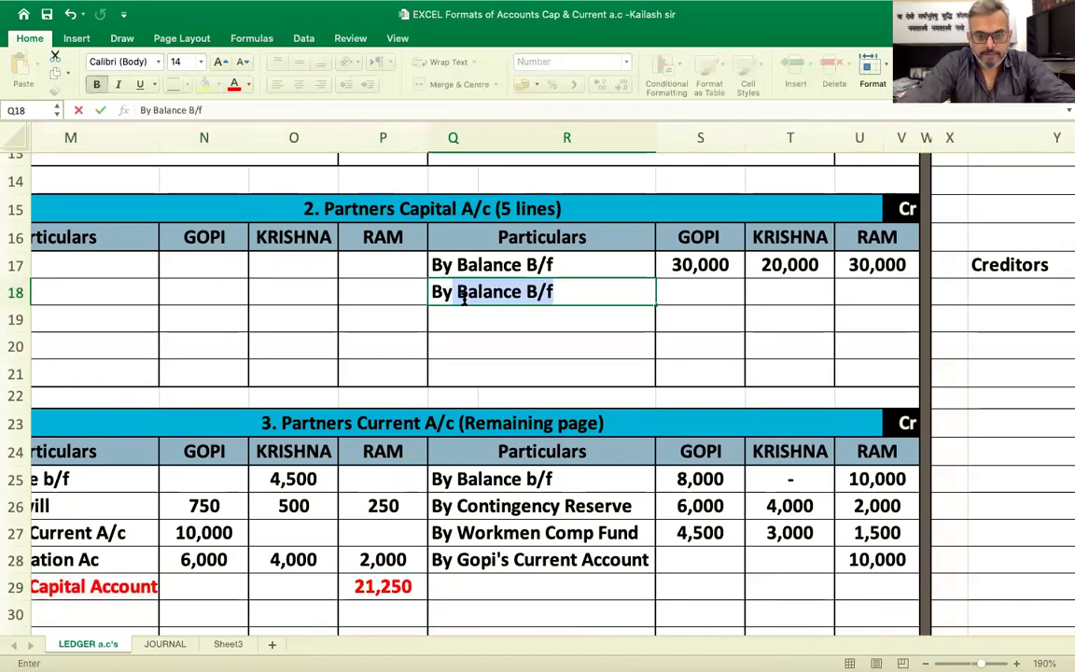
type("y Ram;")
key("BackSpace")
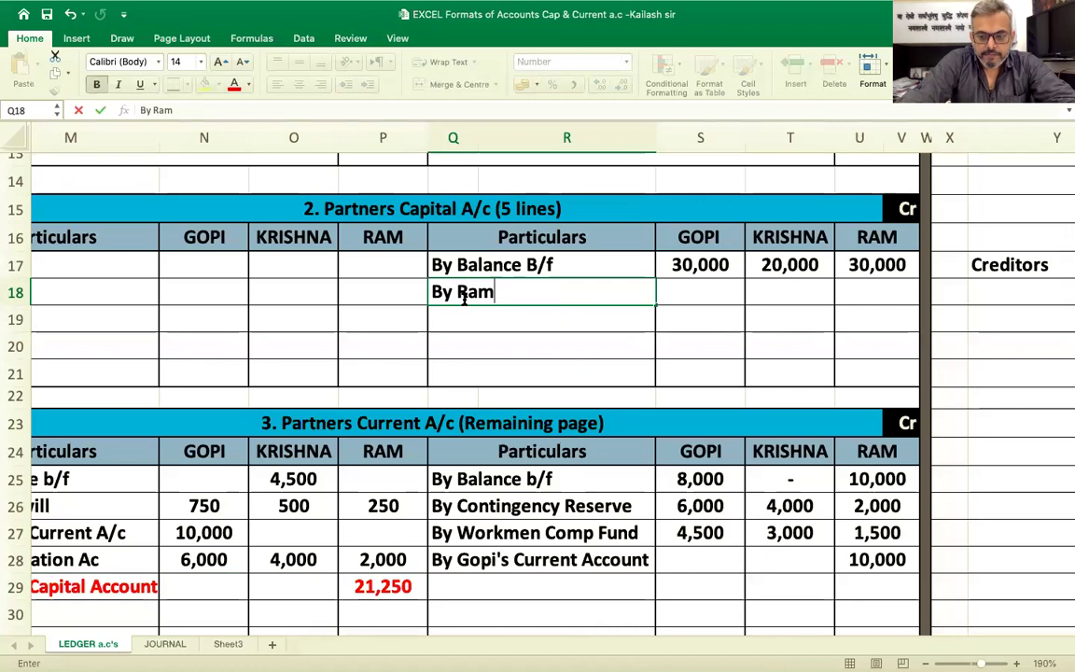
type("'s Current Account")
- Link the transferred amount into the retiring partner's credit column by entering =P29 in U18
key("Tab")
key("Tab")
key("Tab")
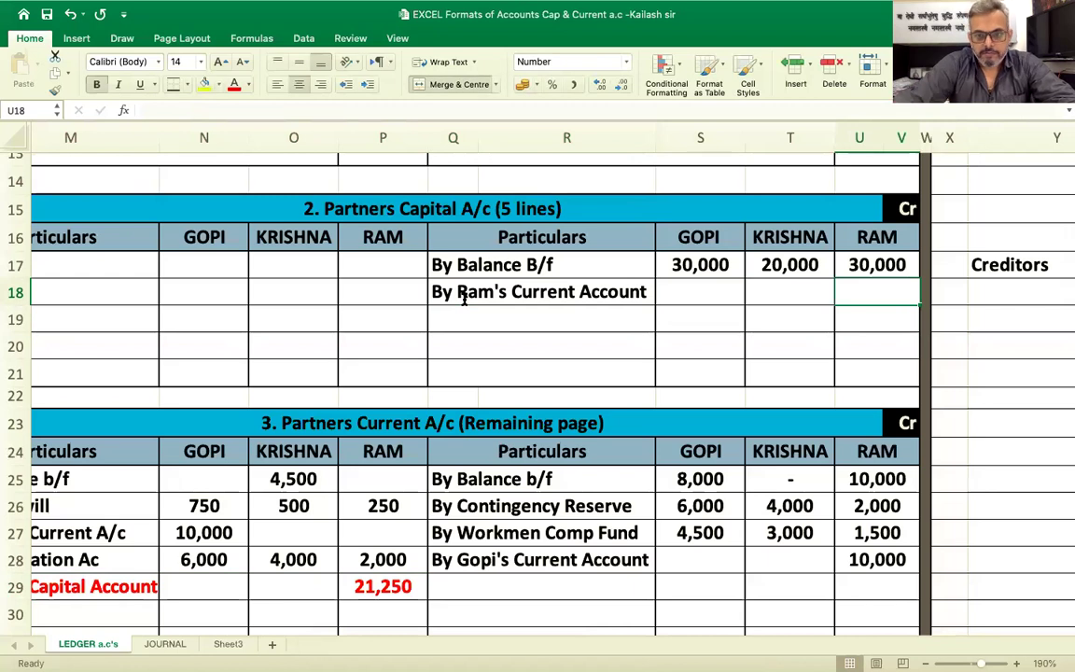
type("=")
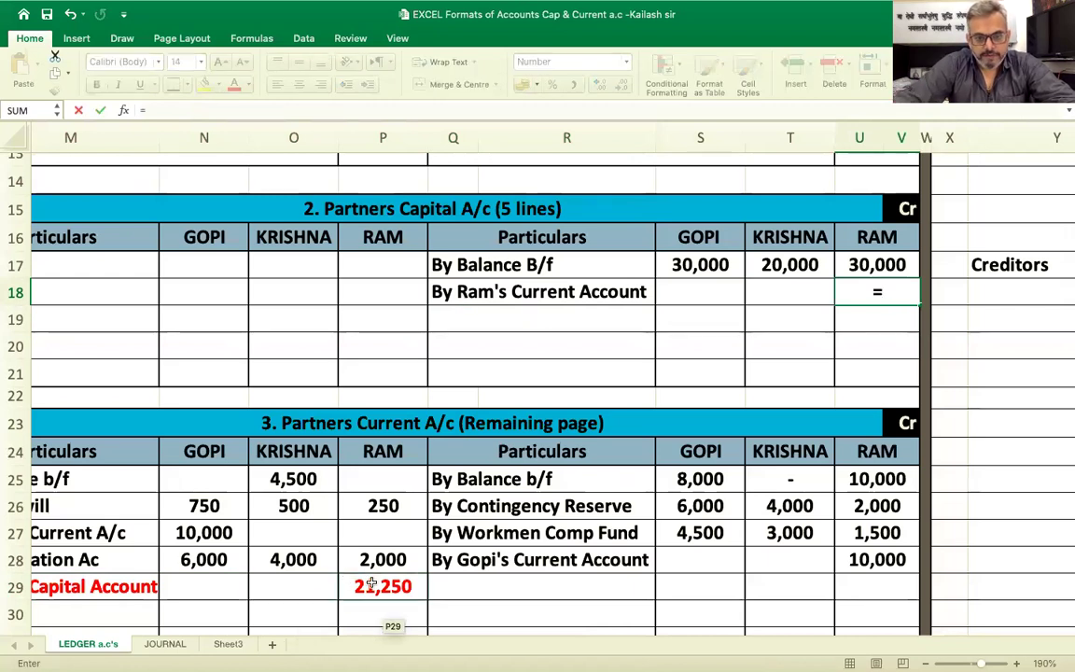
left_click(371, 585)
key("Return")
- Colour the text of the current account transfer line, Q18 to U18, red
key("Up")
key("Down")
key("shift+Right")
key("shift+Right")
key("shift+Right")
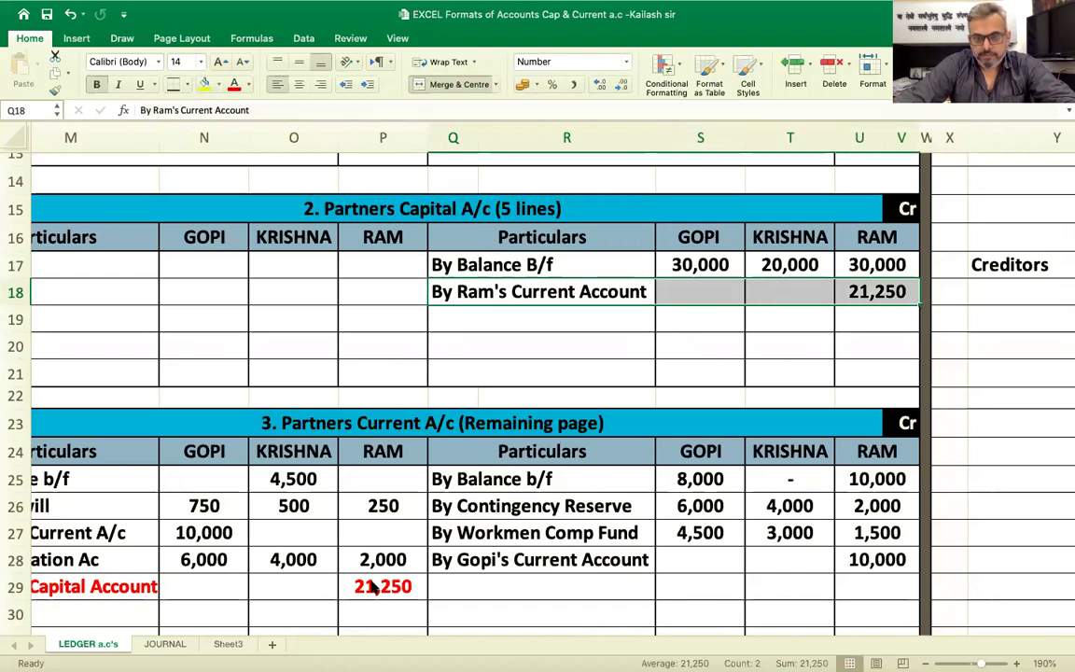
left_click(239, 86)
- Total the second partner's debit column of the Partners Current A/c in O35 by summing O28:O34
scroll(516, 361, "left", 4)
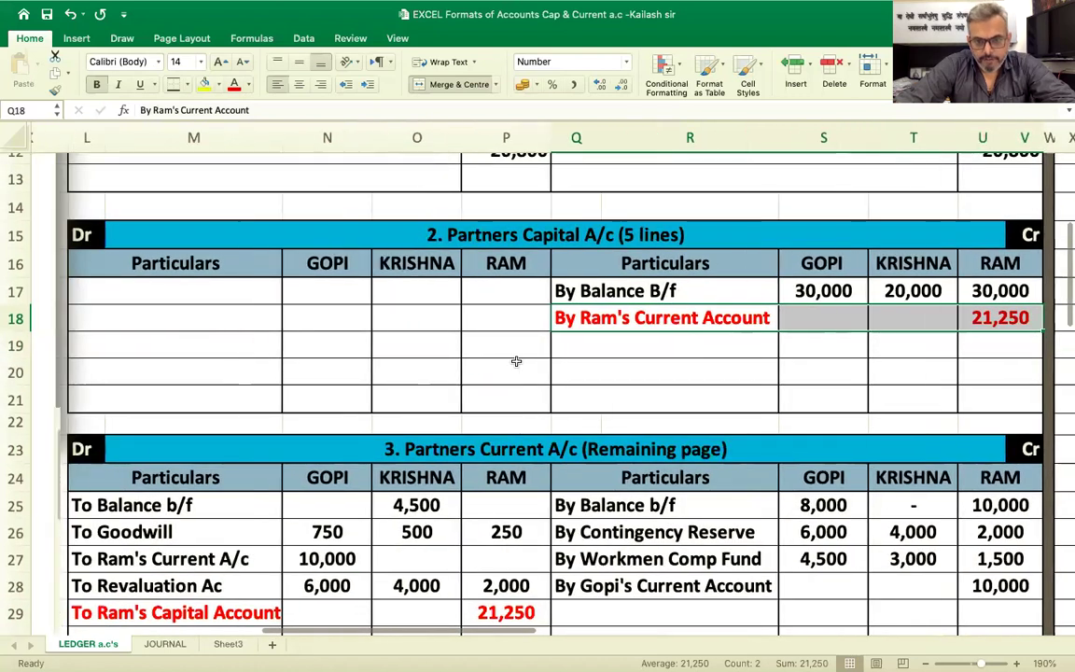
left_click(210, 291)
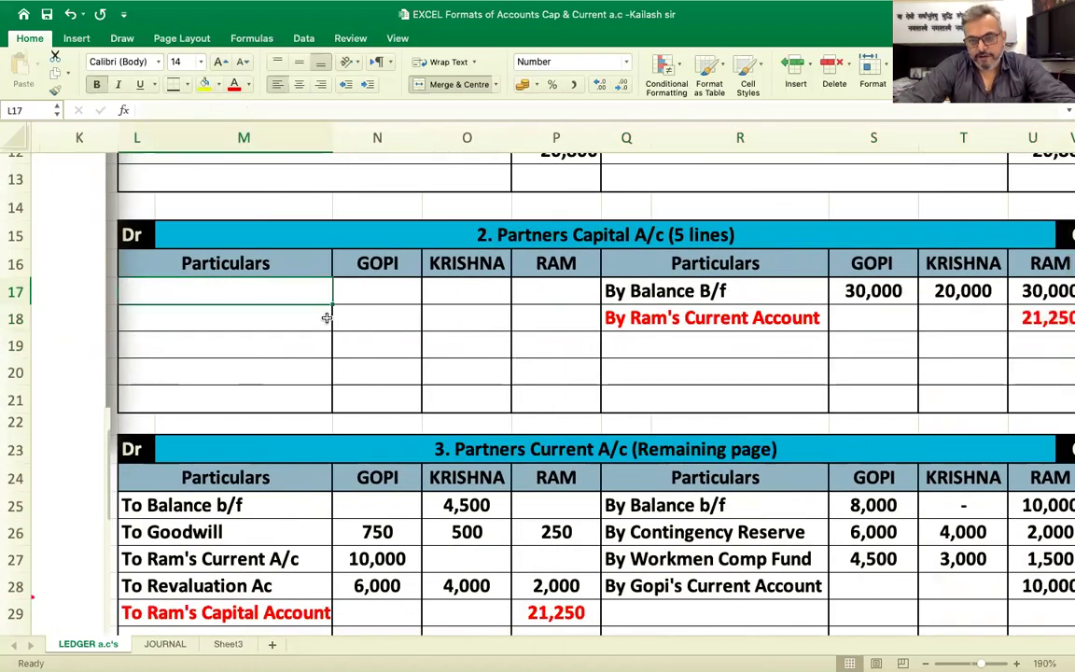
scroll(670, 399, "right", 3)
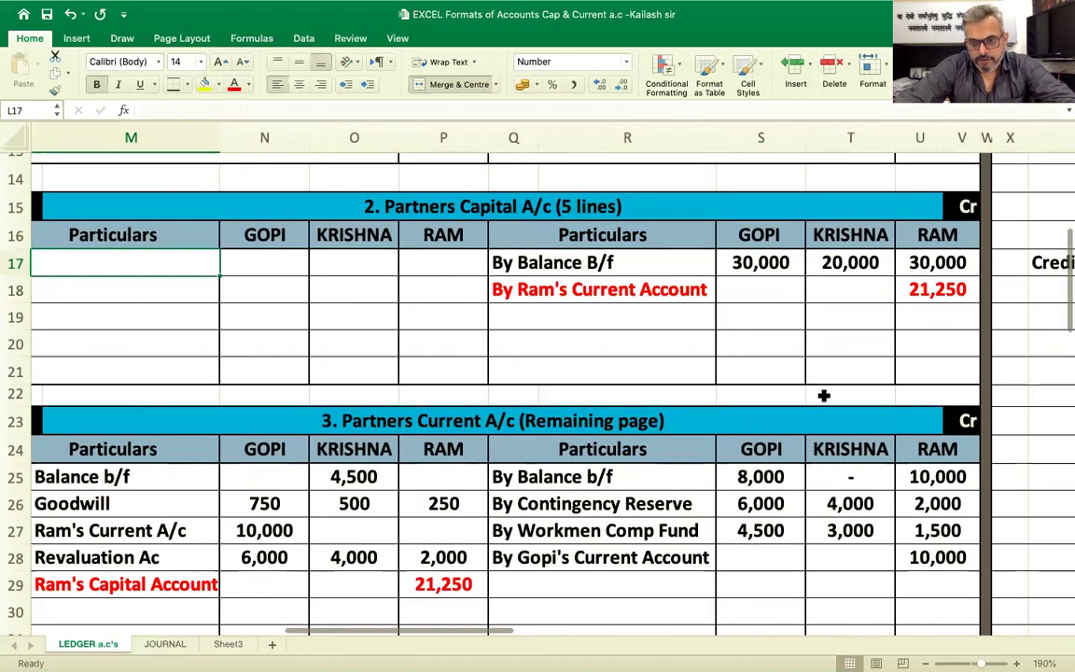
scroll(718, 406, "down", 8)
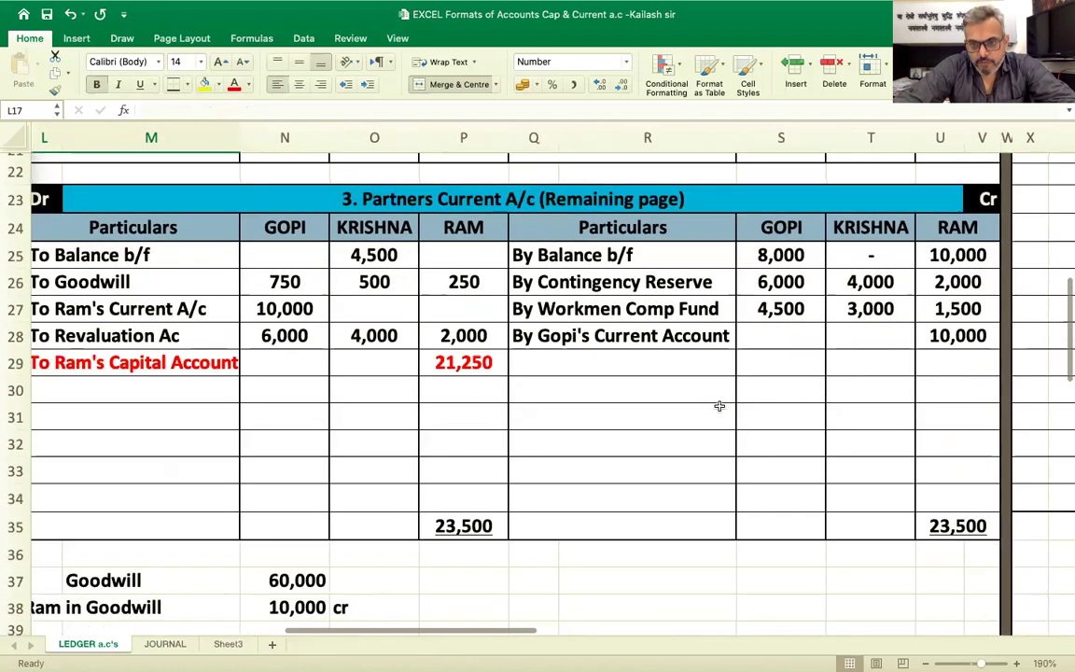
left_click(883, 525)
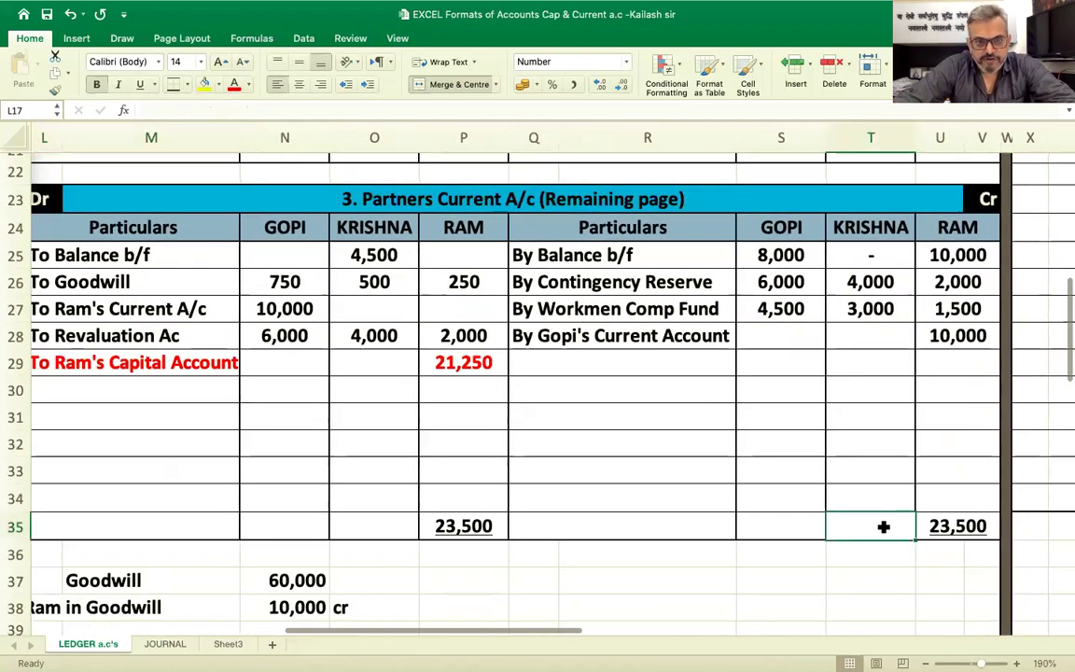
left_click(393, 527)
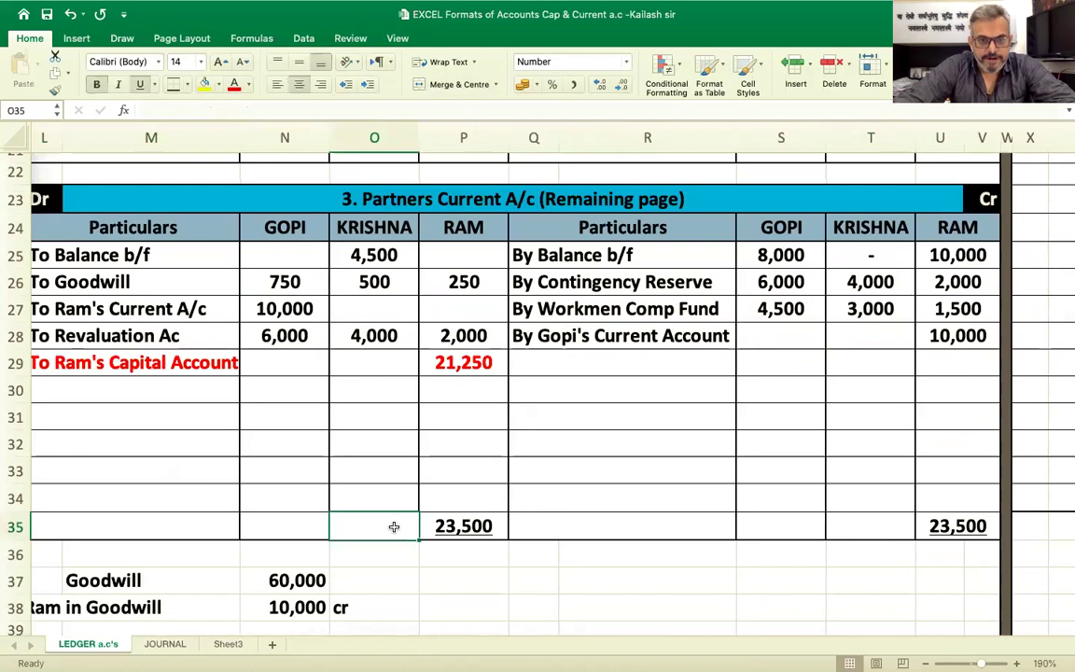
key("super+shift+t")
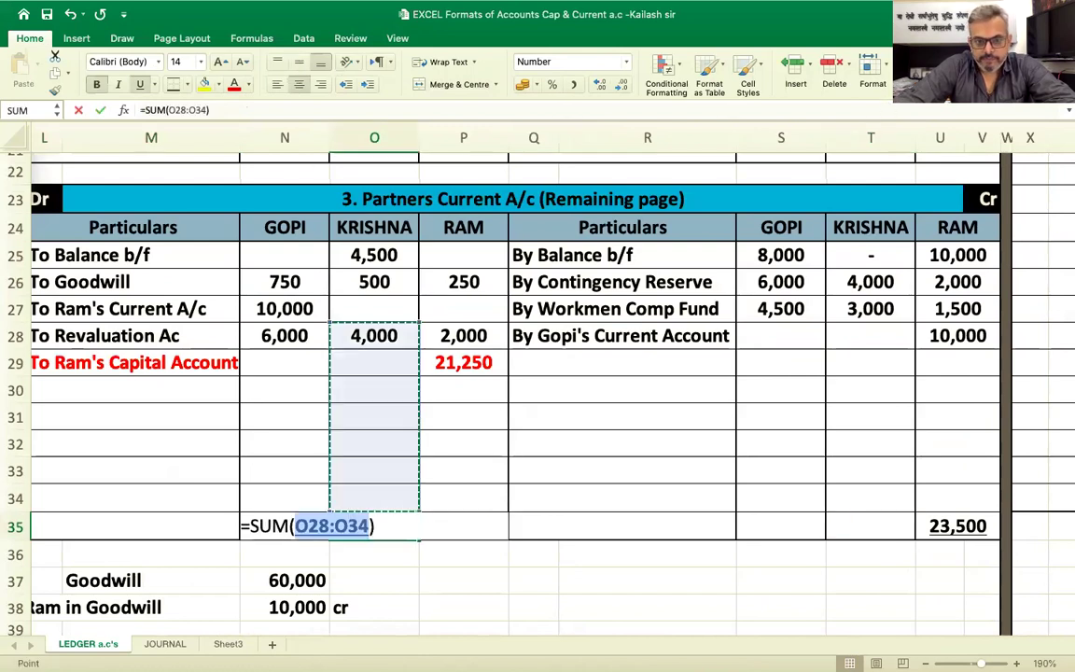
key("Return")
- Carry the second partner's debit total across to the credit side by entering =O35 in T35
key("Up")
key("Right")
key("Right")
key("Right")
key("Right")
key("Right")
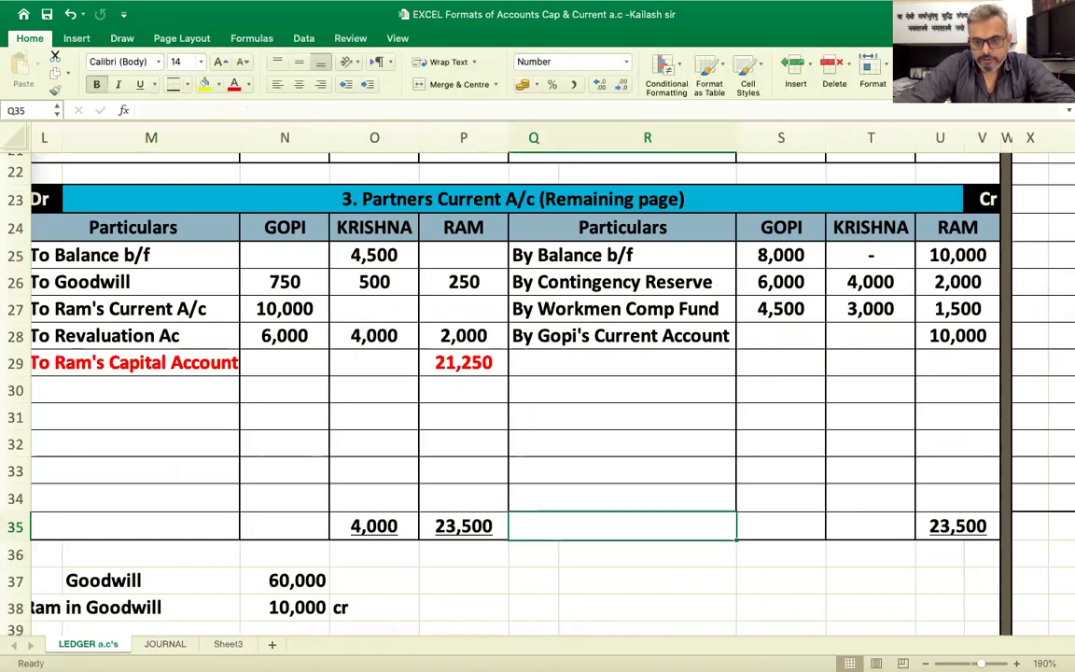
type("=")
key("Left")
key("Left")
key("Left")
key("Left")
key("Left")
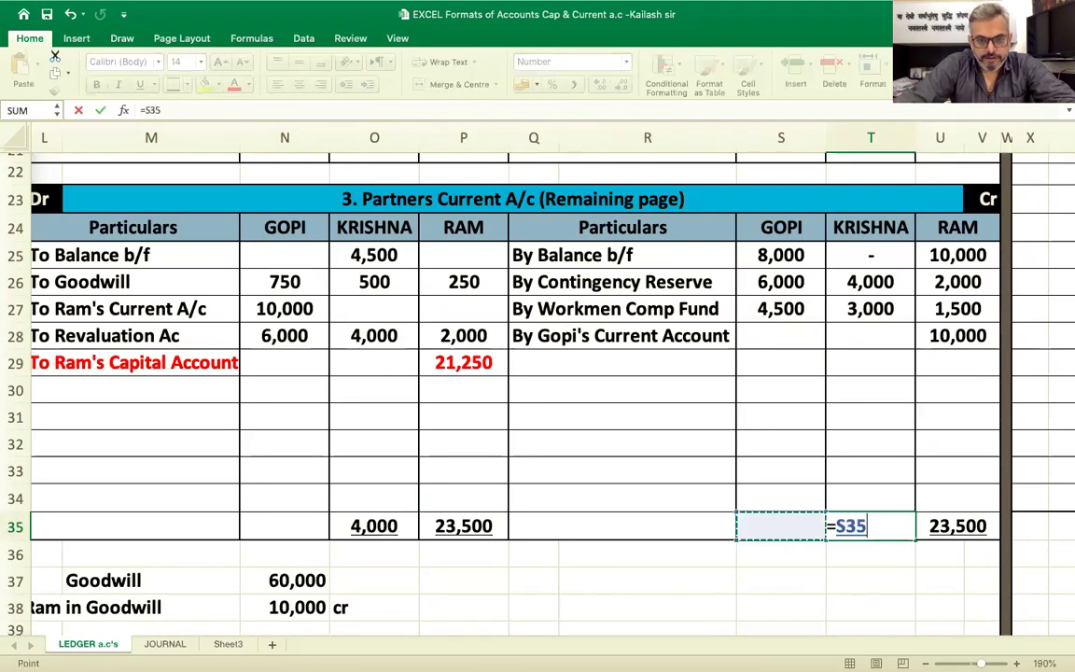
key("Return")
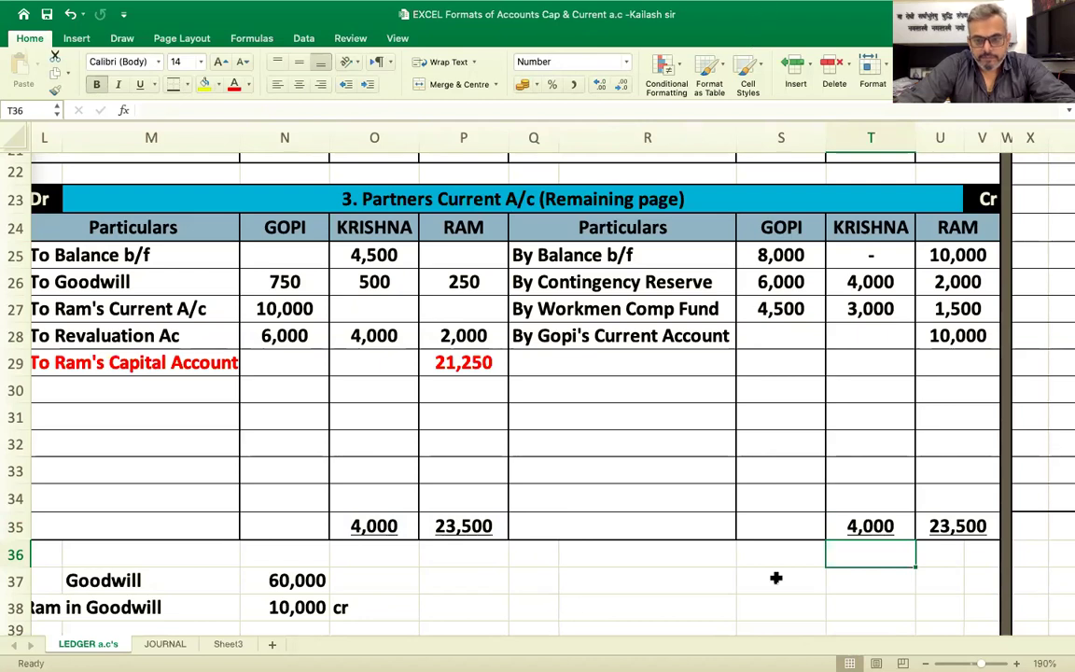
left_click(862, 524)
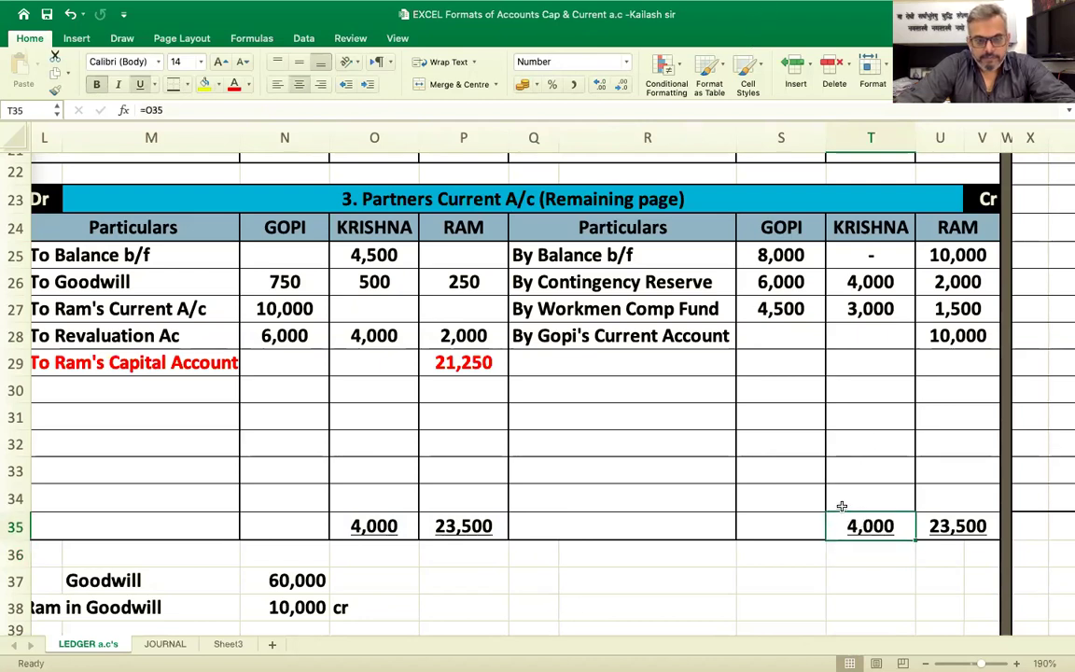
- Correct the sum formula in O35 to cover the whole debit column, O25:O34
left_click(391, 528)
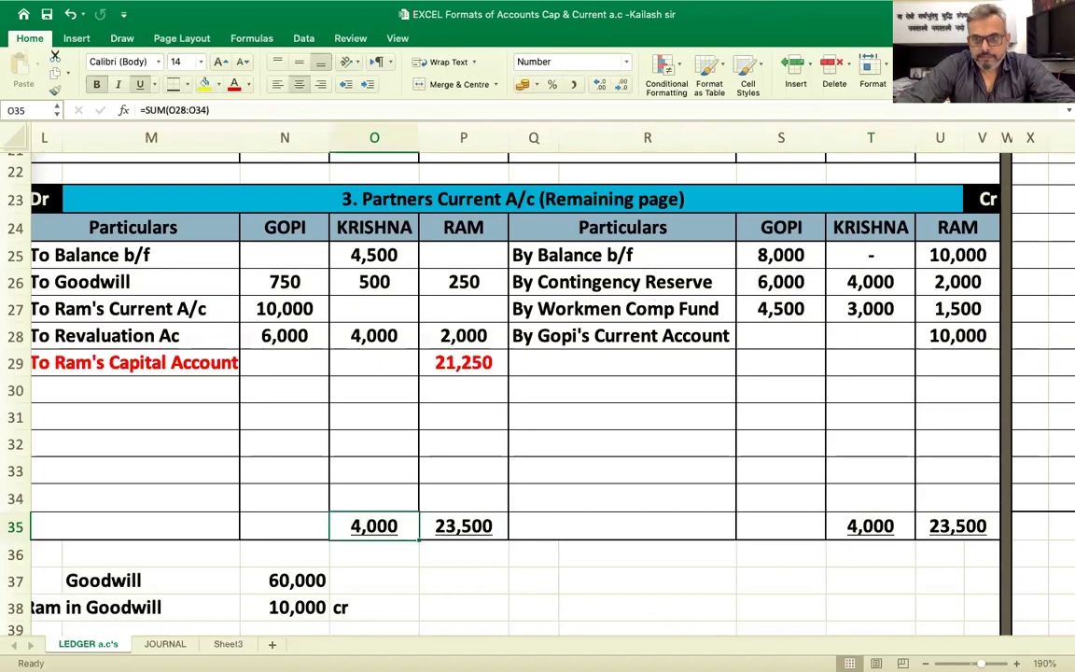
key("F2")
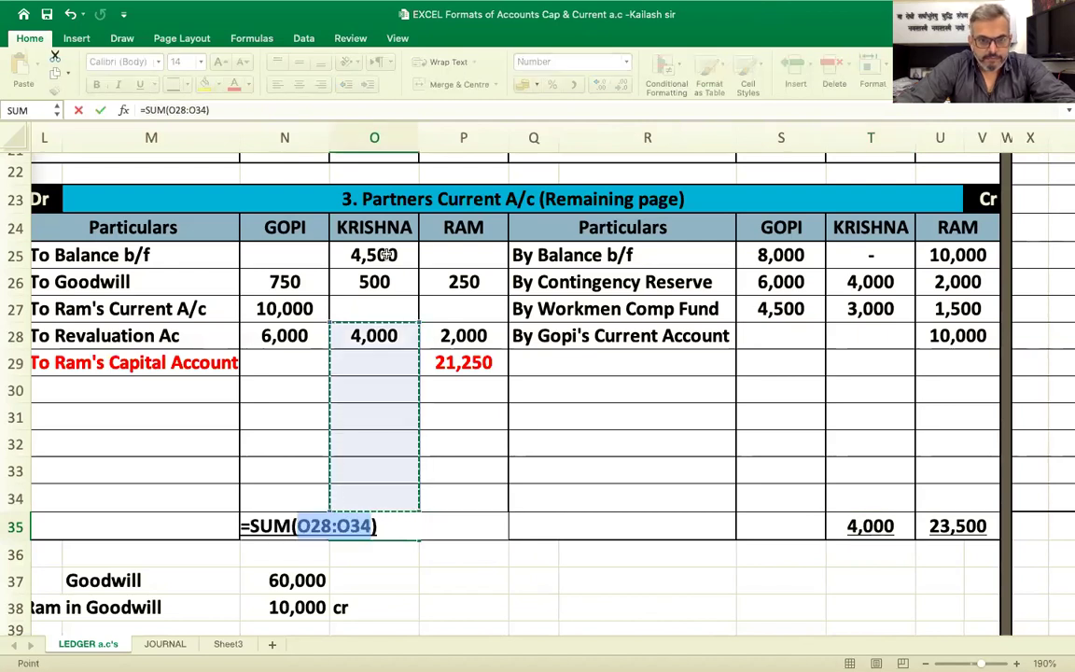
left_click_drag(382, 255, 371, 488)
key("Return")
- Enter "By Balance c/f" in Q31 on the credit side of the Partners Current A/c and colour it red
key("Up")
key("Right")
key("Right")
key("Right")
key("Right")
key("Right")
key("Up")
key("Up")
key("Up")
key("Up")
key("Up")
key("Up")
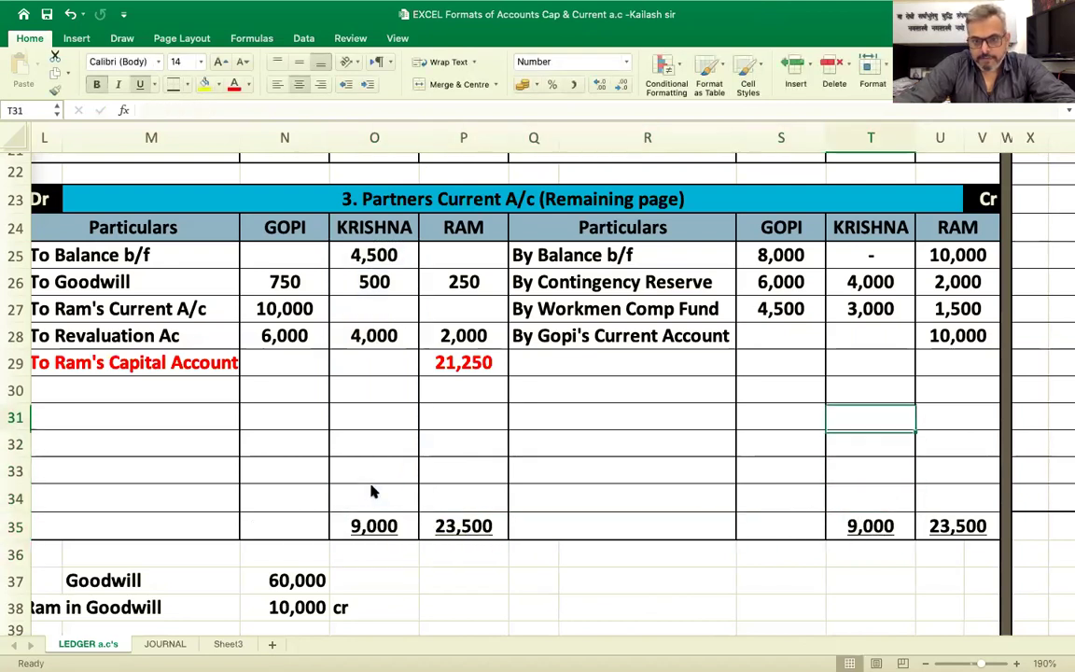
key("Left")
key("Left")
key("Down")
key("Down")
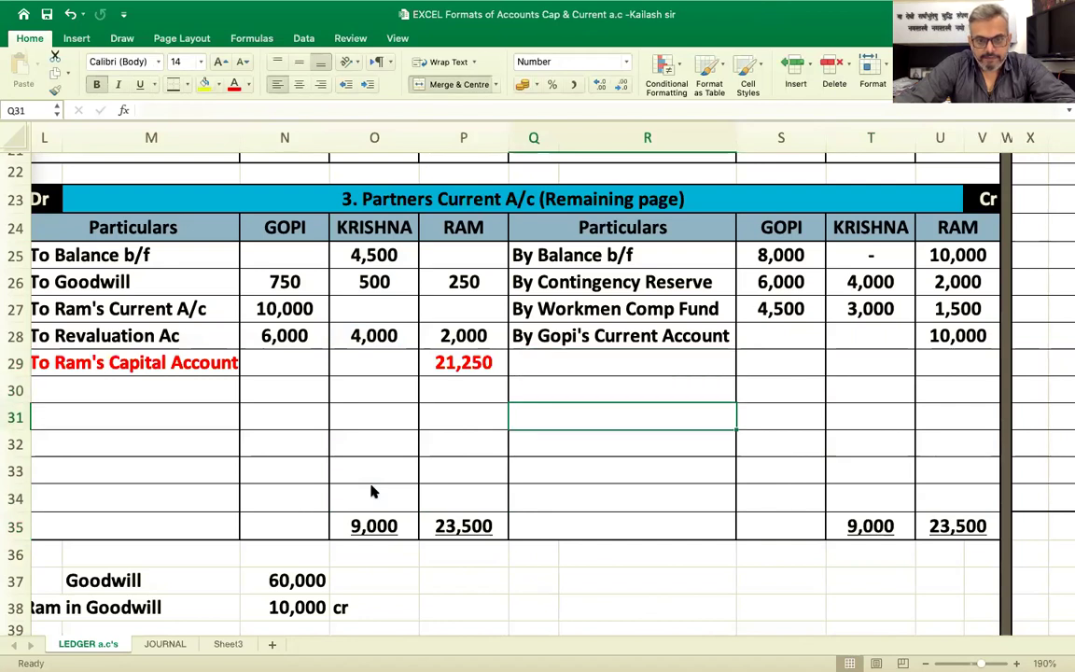
type("By Balance c/f")
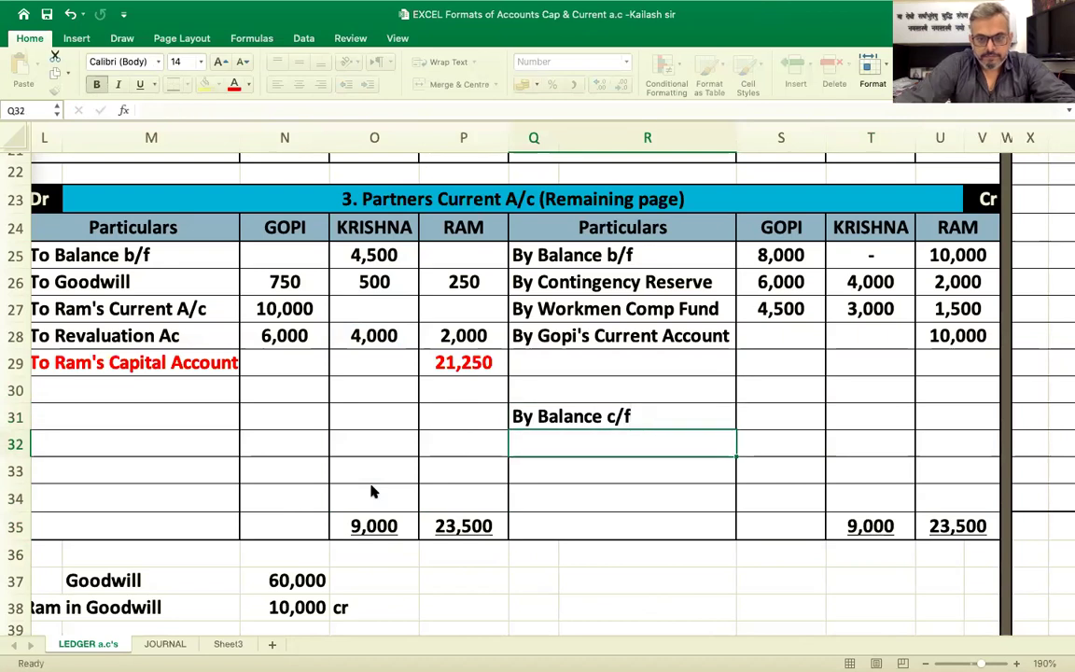
key("Return")
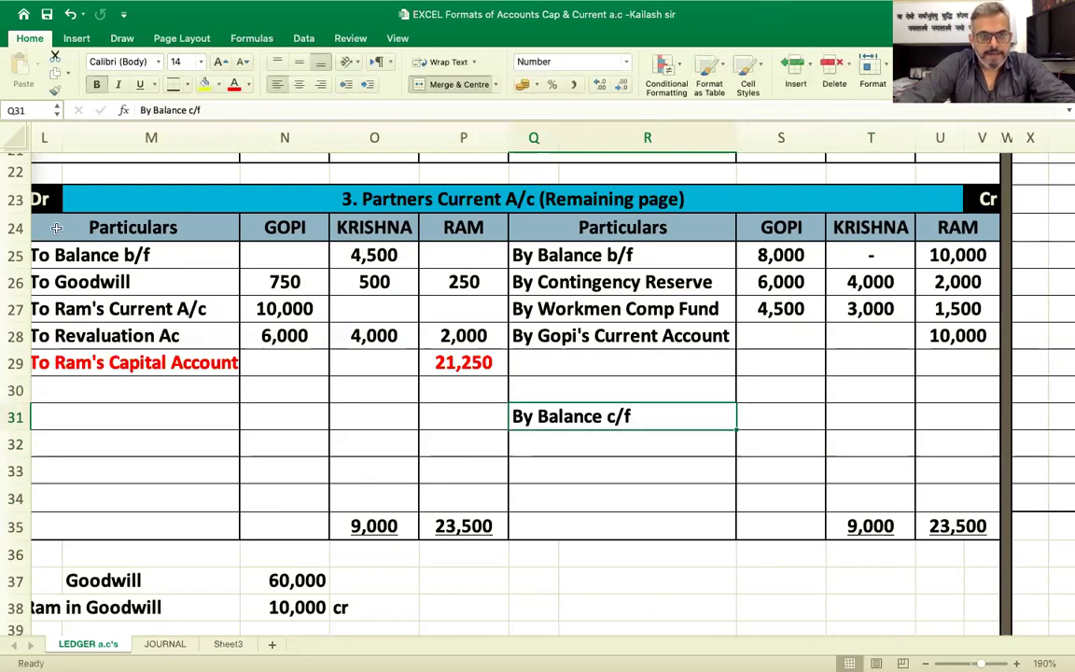
left_click(235, 84)
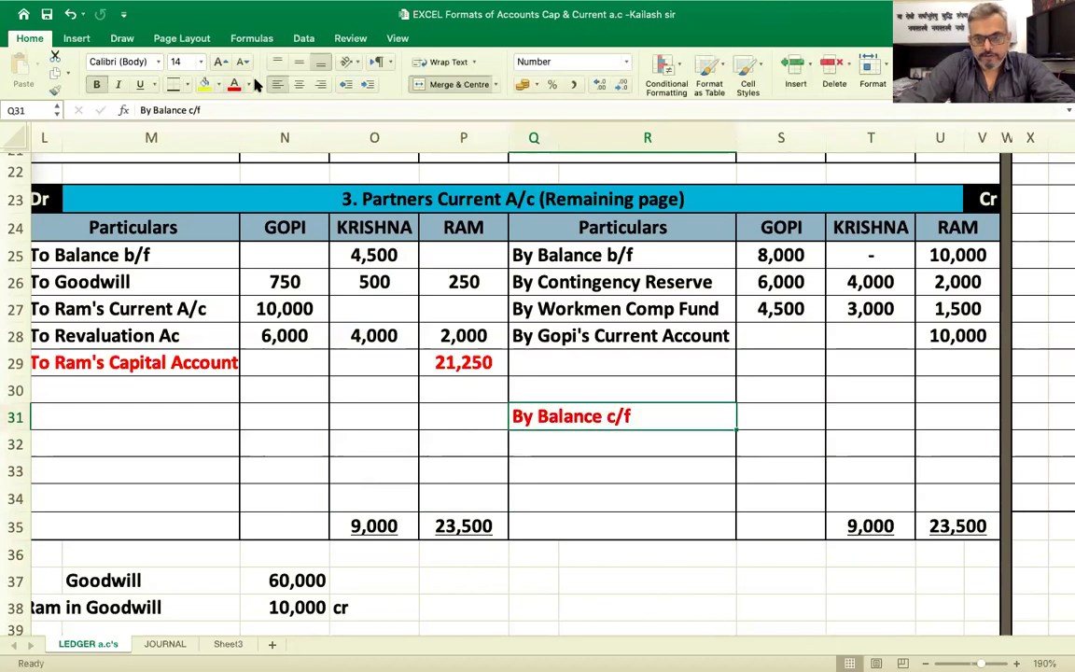
- Enter the second partner's balance carried forward, 2,000, in T31
left_click(881, 413)
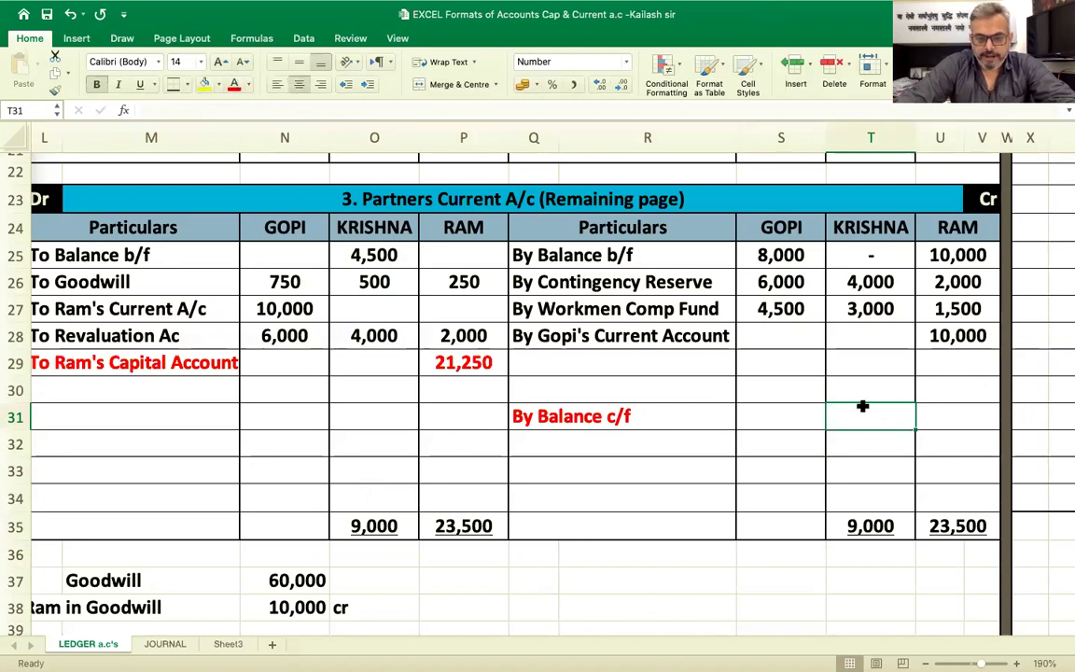
type("2")
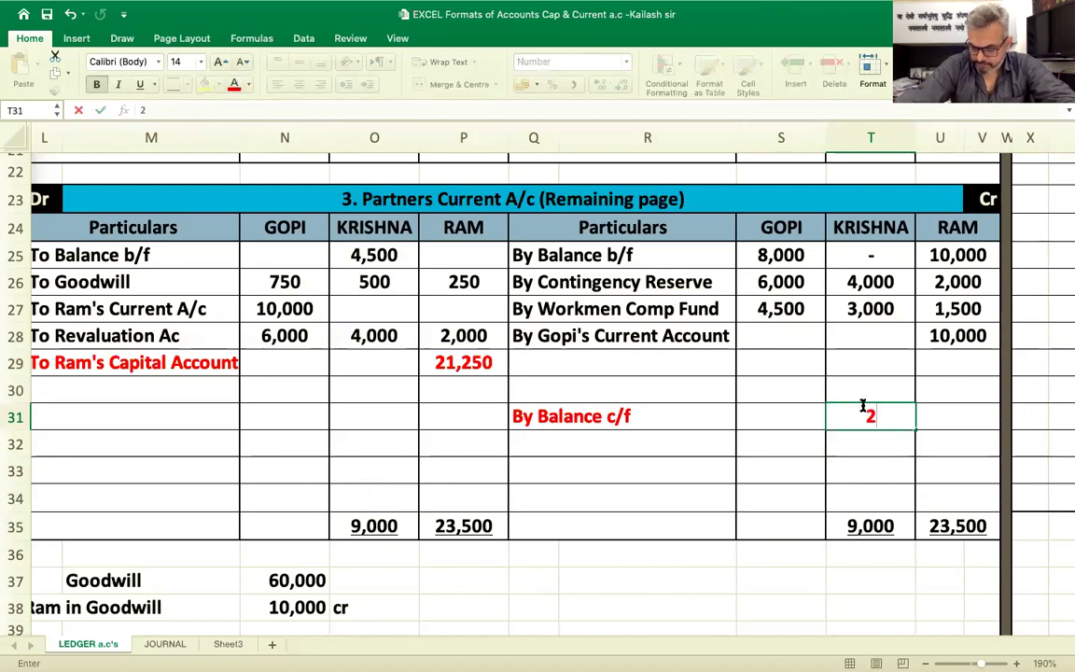
type(",000")
key("Return")
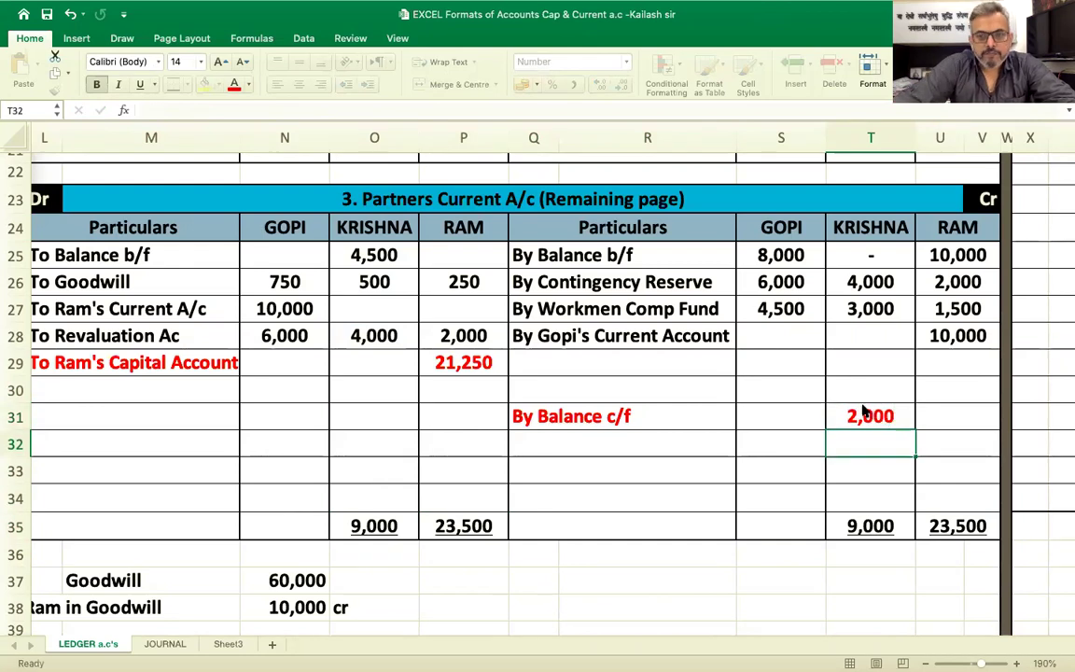
- Total the first partner's credit column of the Partners Current A/c in S35 by summing S25:S34
key("Up")
key("Left")
key("Left")
key("Left")
key("Left")
key("Left")
key("Left")
key("Left")
key("Left")
key("Left")
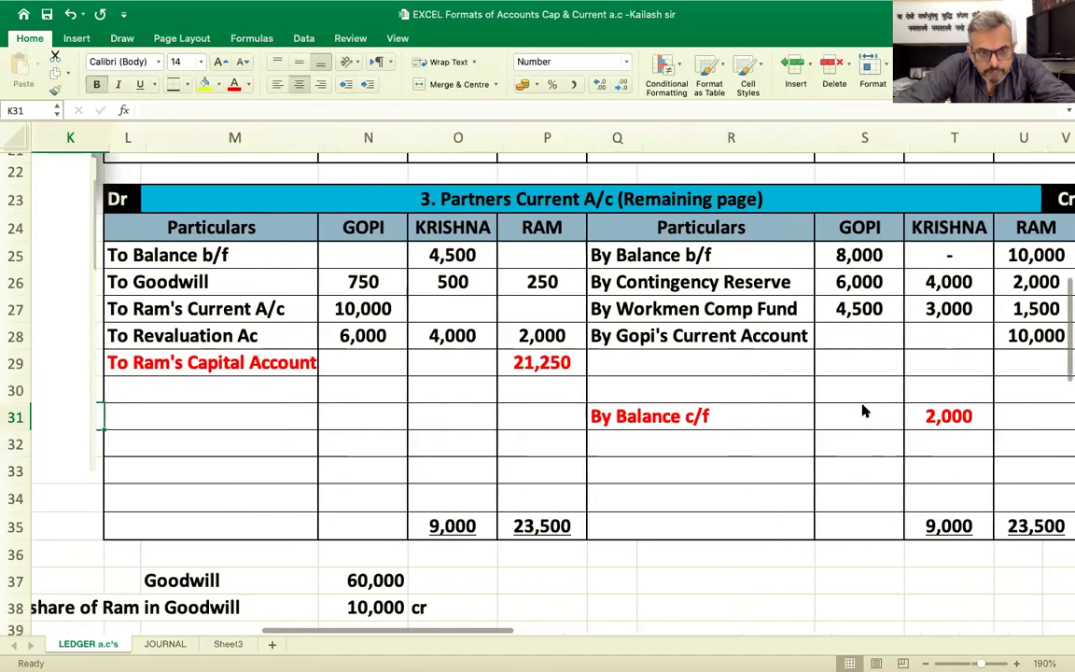
key("Right")
key("Right")
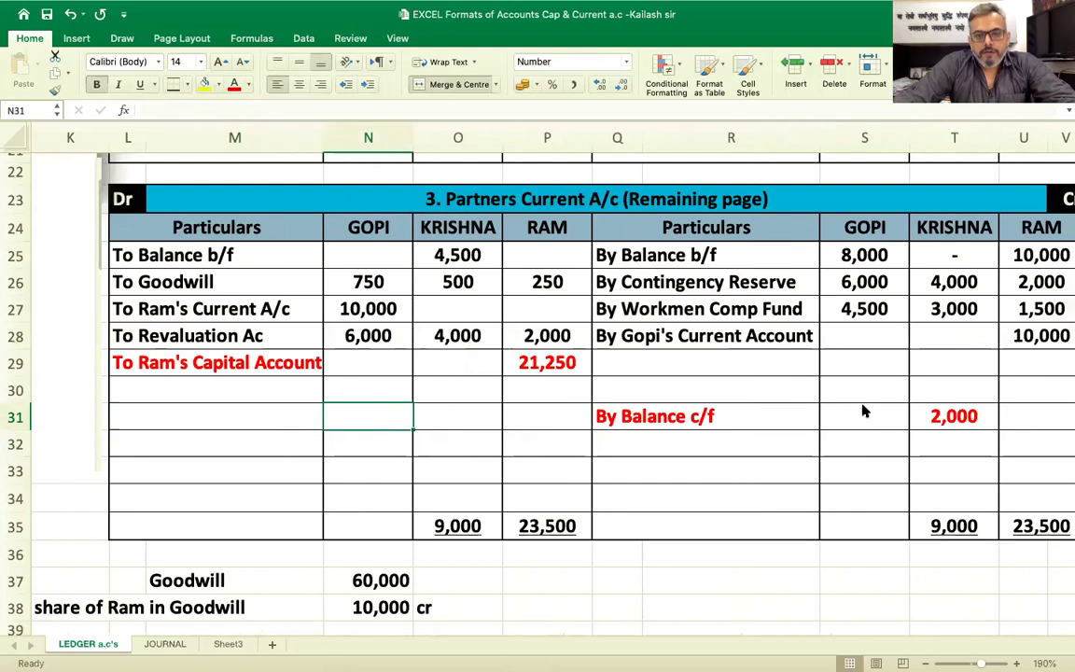
key("Down")
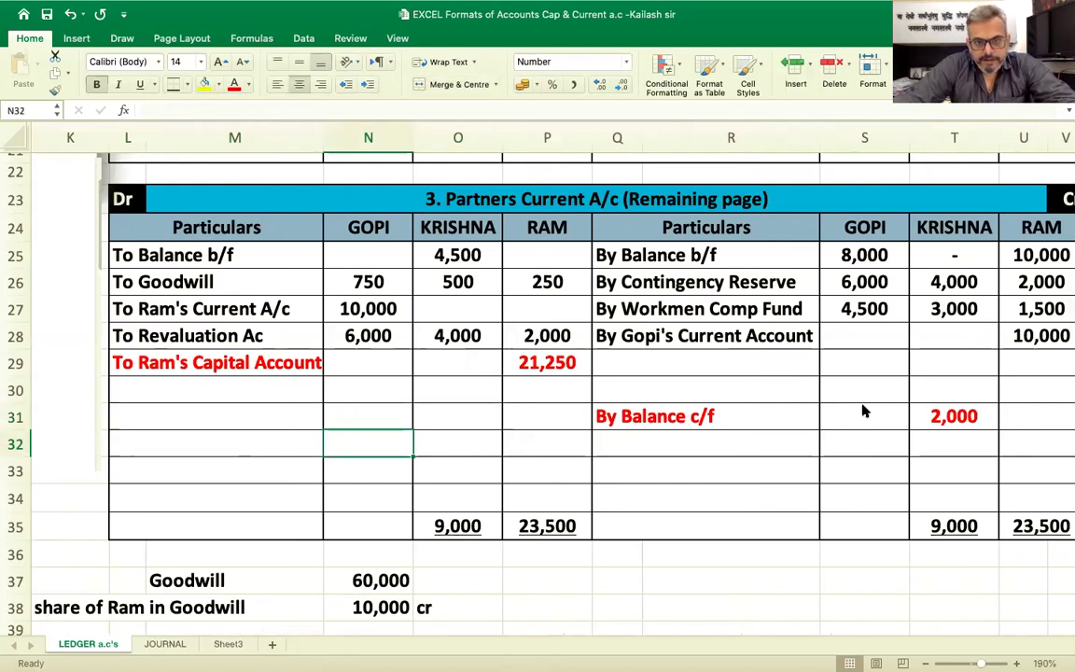
key("Up")
key("Up")
key("Right")
key("Right")
key("Right")
key("Right")
key("Down")
key("Right")
key("Left")
key("Down")
key("Down")
key("Down")
key("Down")
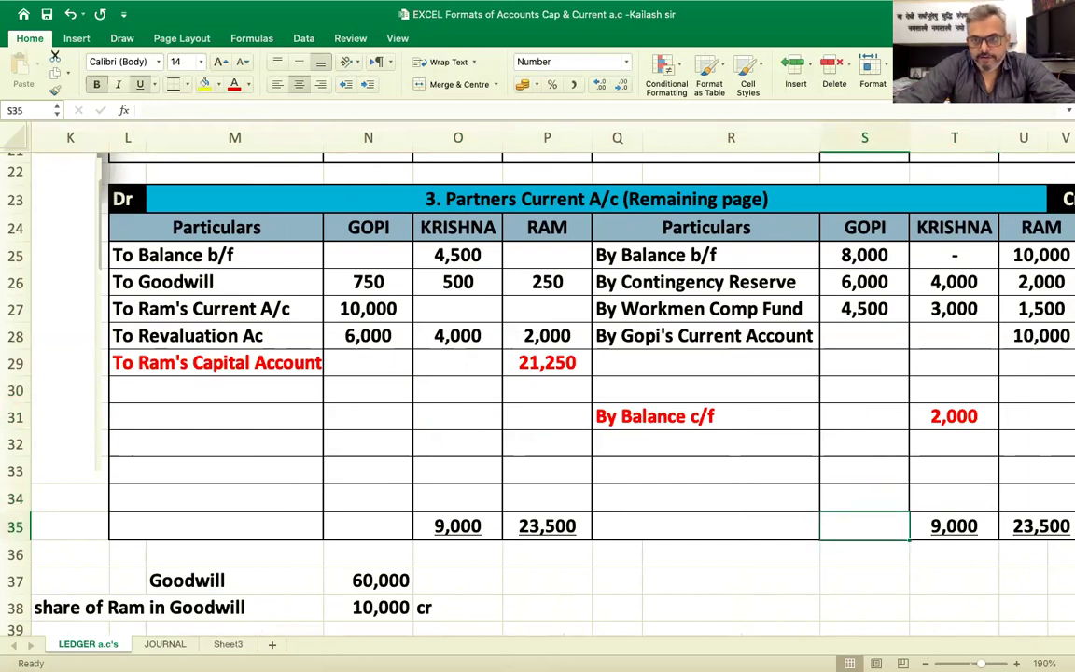
key("alt+equal")
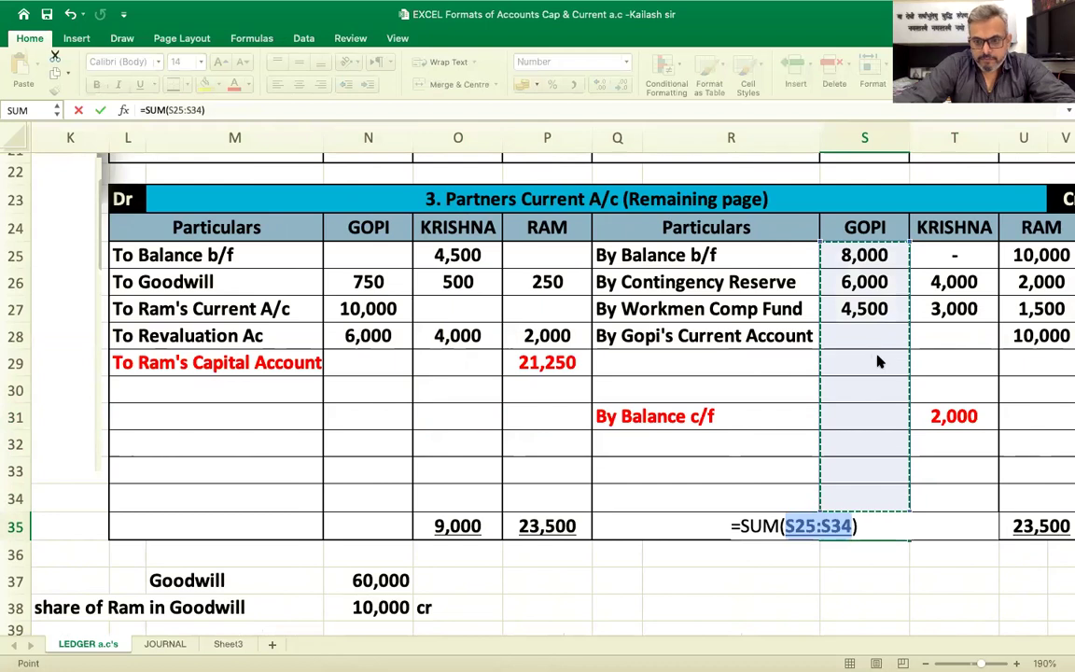
key("Return")
- Carry the first partner's credit total across to the debit side by entering =S35 in N35
key("Up")
key("Left")
key("Left")
key("Left")
key("Left")
key("Left")
type("=")
key("Right")
key("Right")
key("Right")
key("Right")
key("Right")
key("Return")
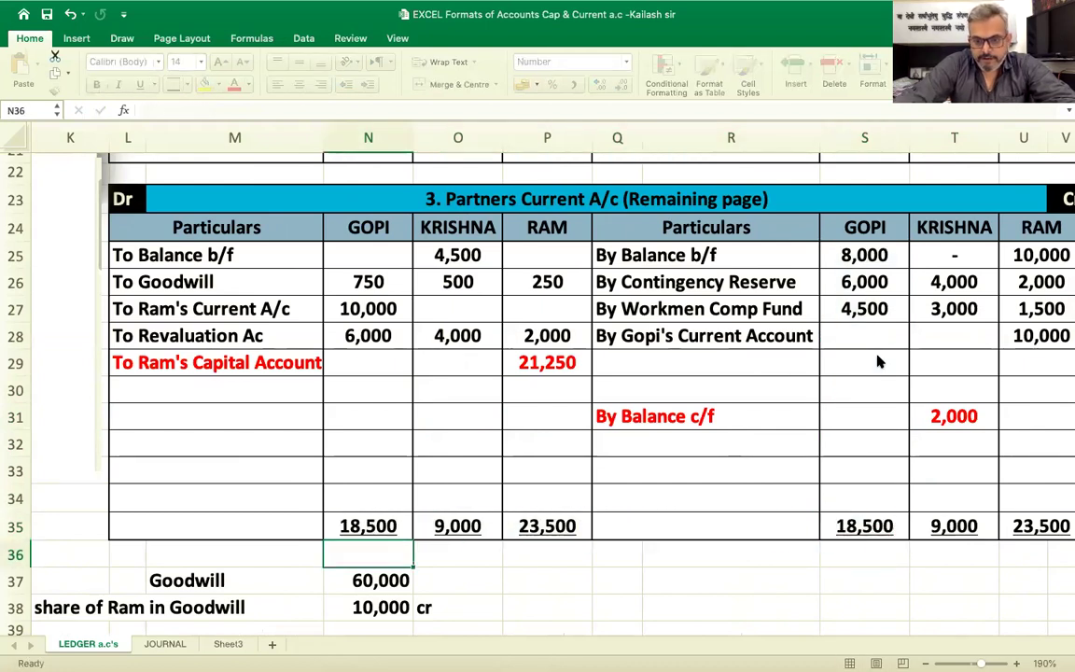
- Enter "To Balance c/f" in L32 on the debit side of the Partners Current A/c
key("Up")
key("Up")
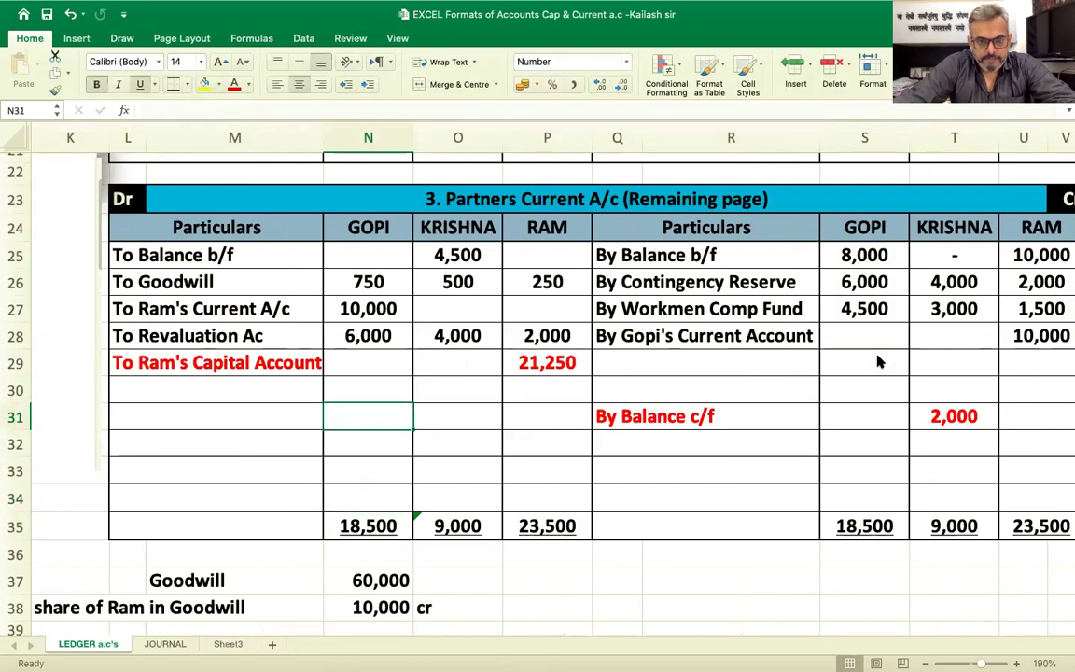
key("Left")
key("Down")
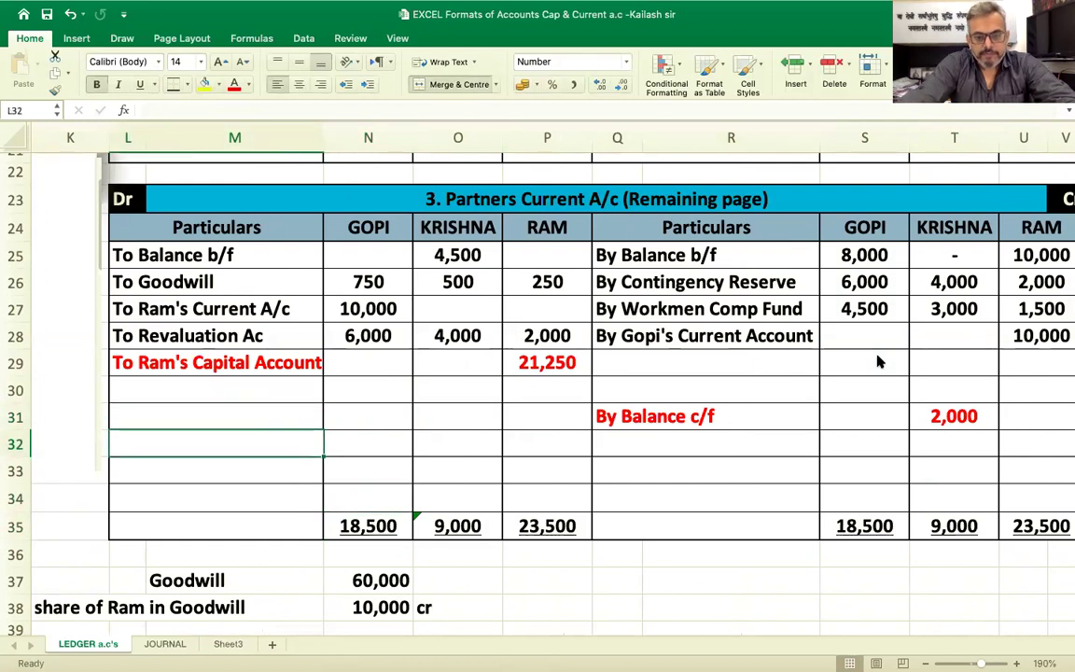
type("To Balance c/")
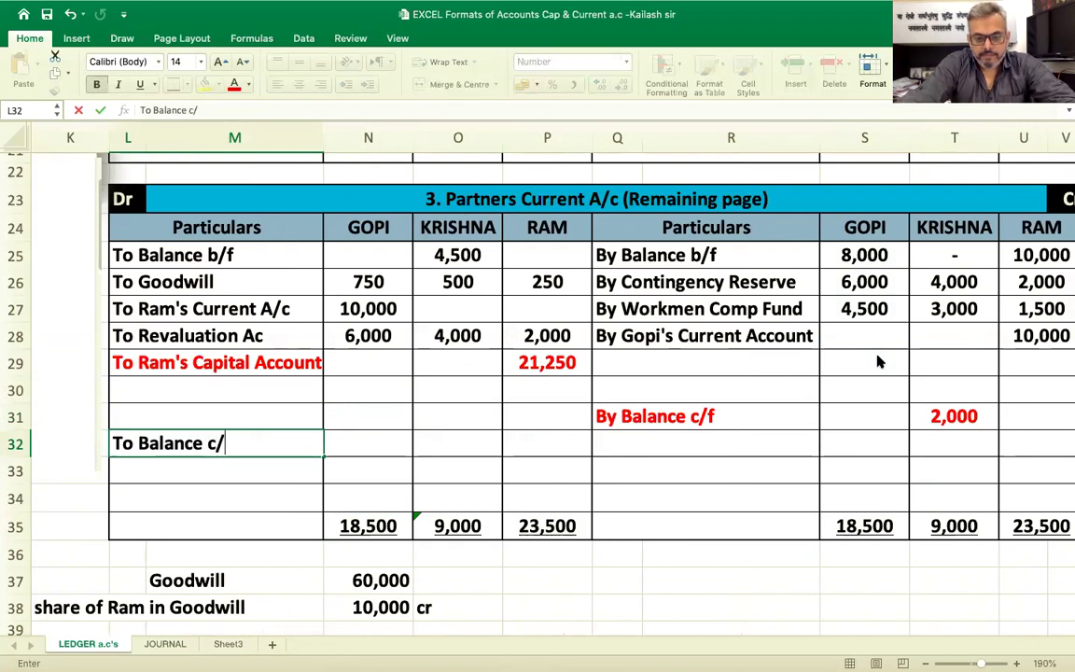
key("Right")
key("Right")
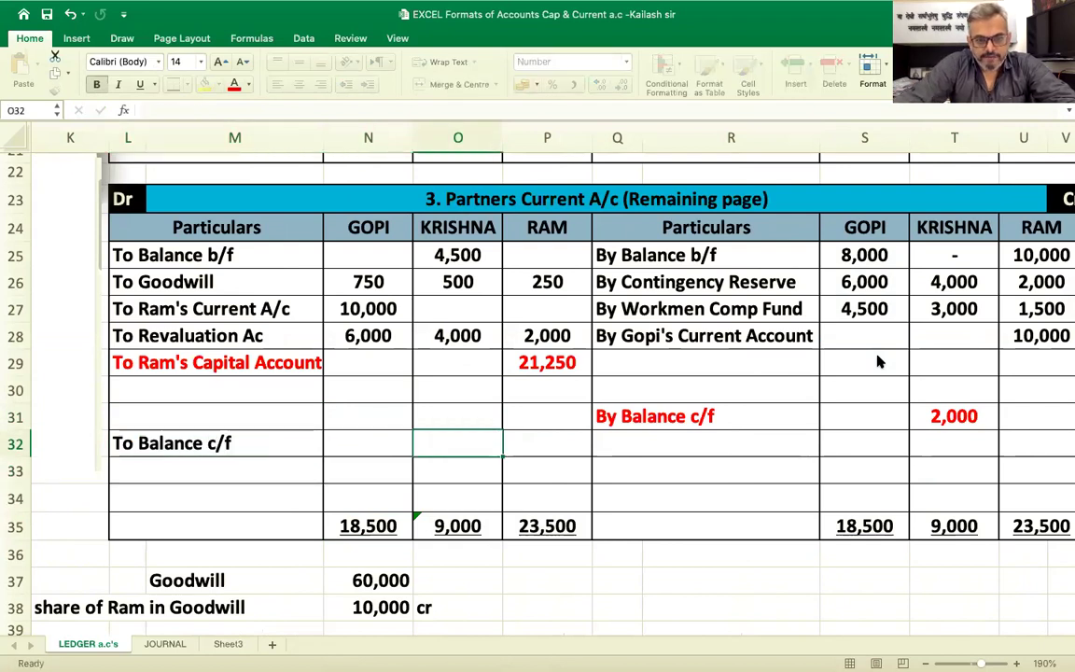
key("Left")
type("=1850")
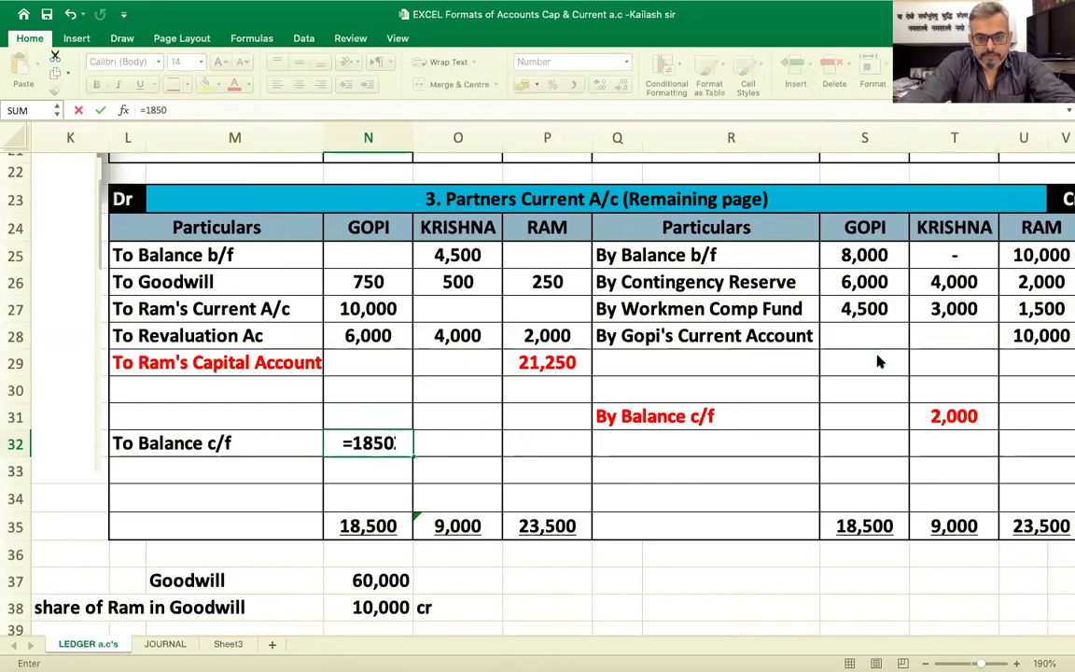
type("0-75")
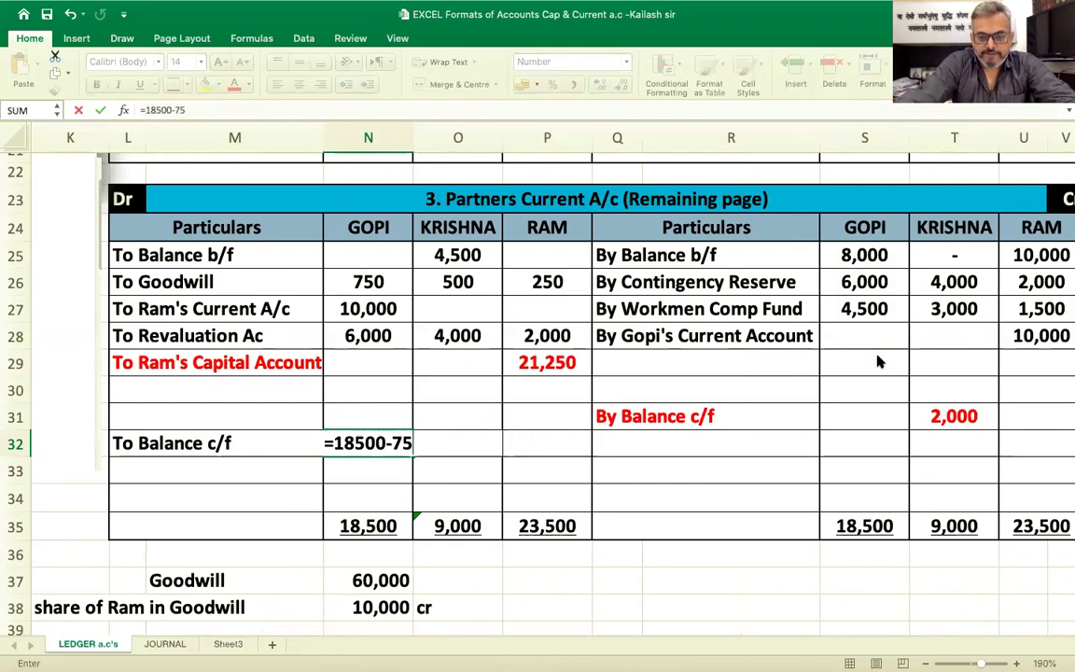
type("0-100")
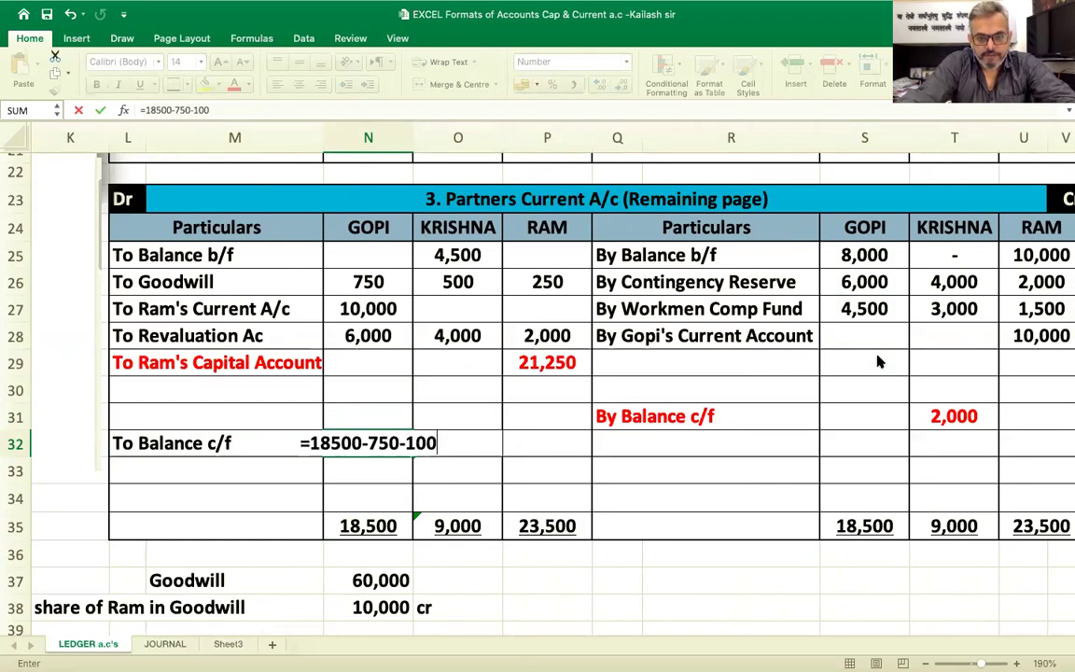
type("00-")
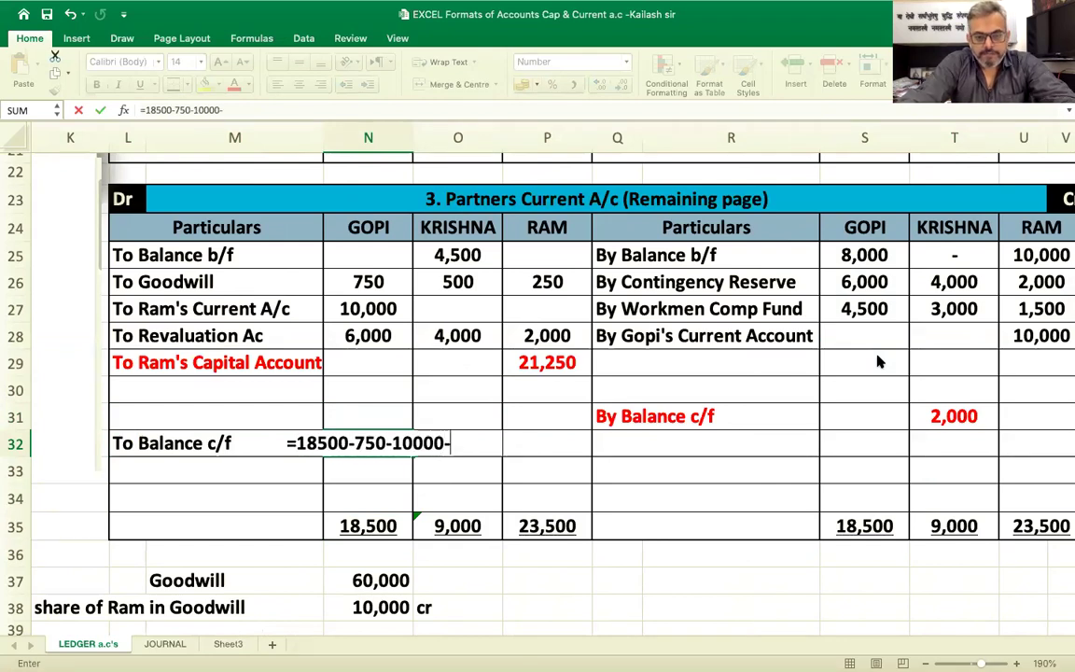
type("6000")
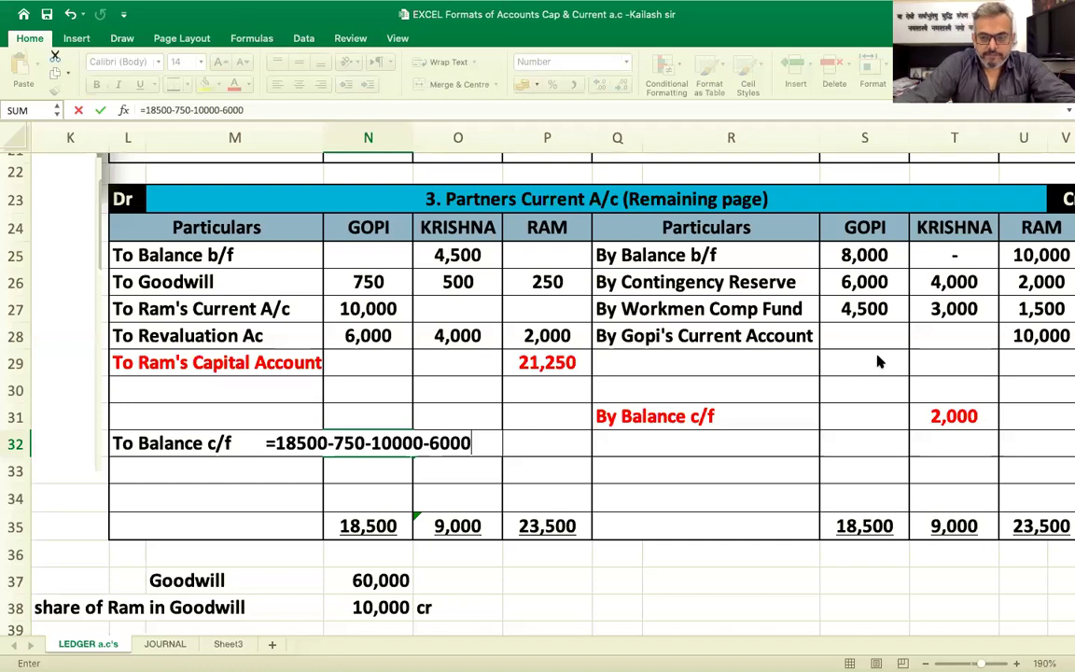
key("Return")
- Colour the "To Balance c/f" label and its amount in row 32 red
key("Up")
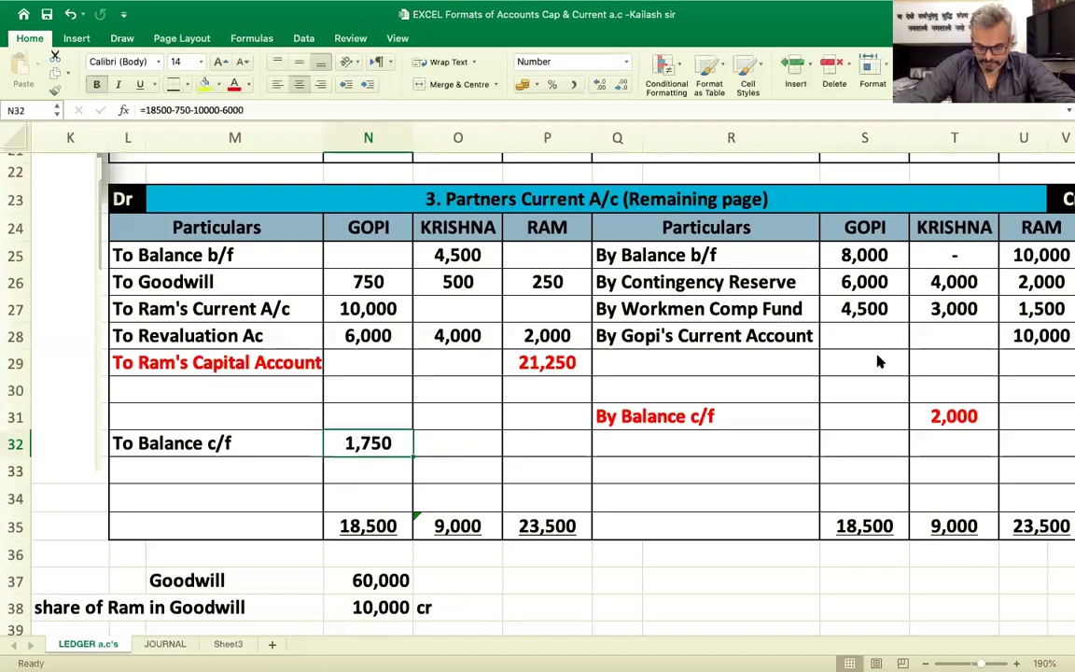
key("shift+Left")
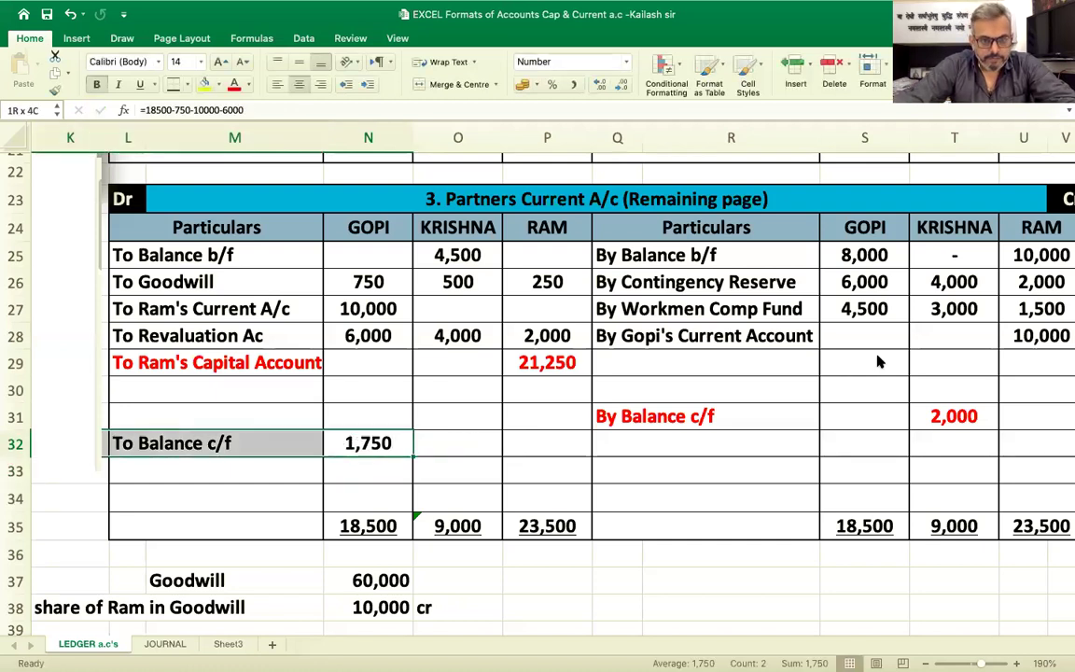
left_click(235, 84)
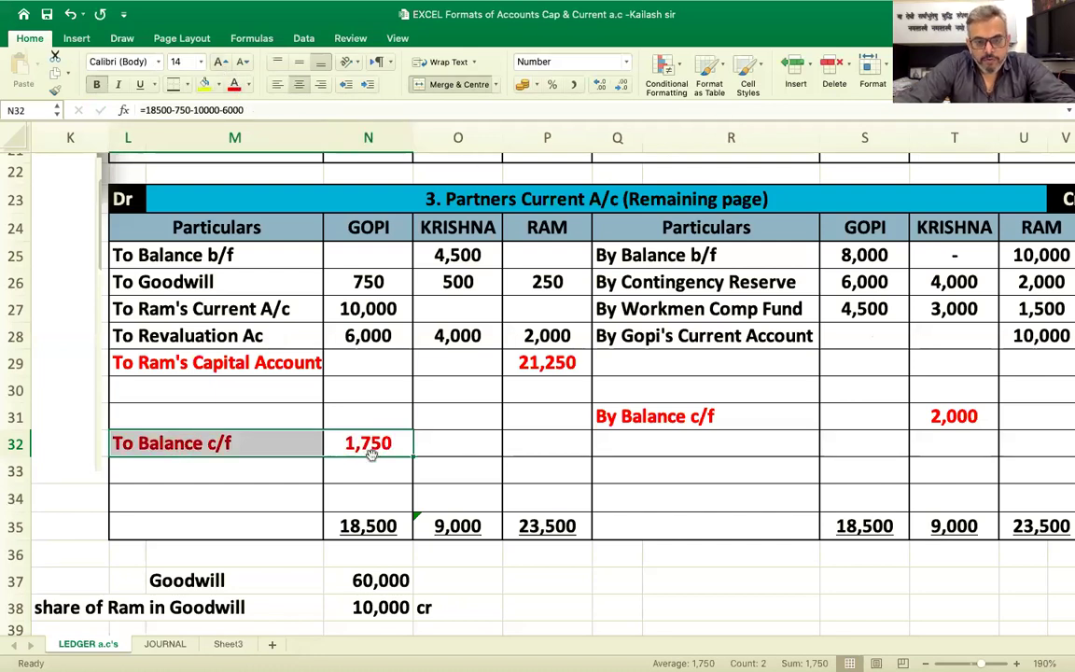
- Add the heading "Current A/c" in AC26 on the assets side of the balance sheet
left_click(950, 416)
scroll(780, 453, "up", 3)
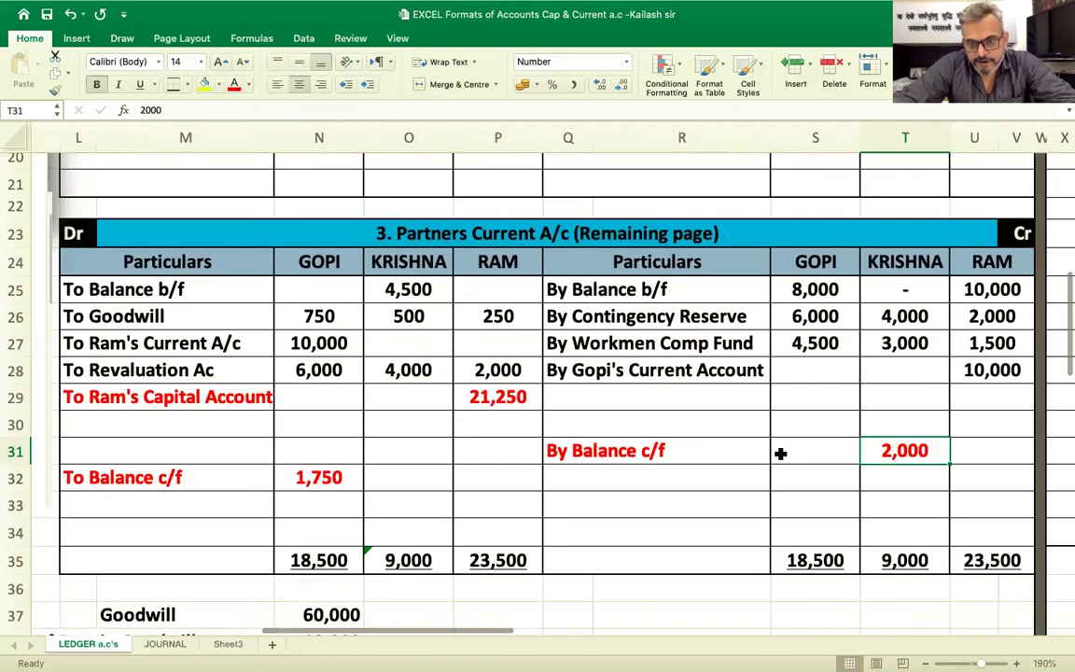
scroll(781, 453, "right", 5)
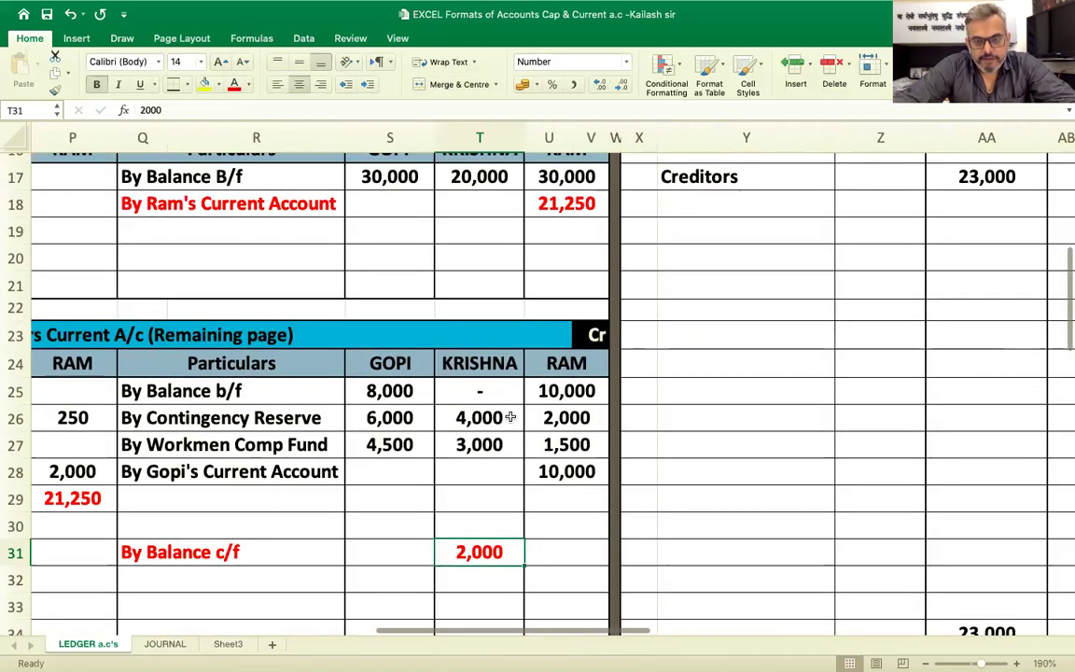
scroll(511, 416, "right", 5)
scroll(510, 416, "up", 4)
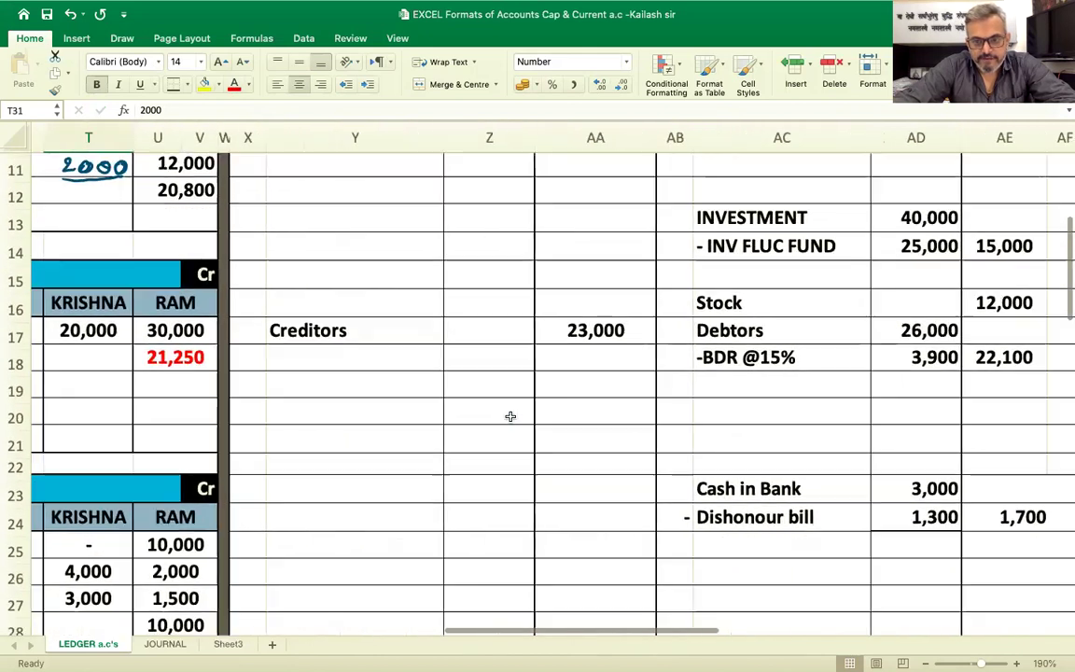
scroll(510, 416, "down", 3)
scroll(510, 417, "down", 3)
scroll(510, 416, "left", 1)
left_click(697, 365)
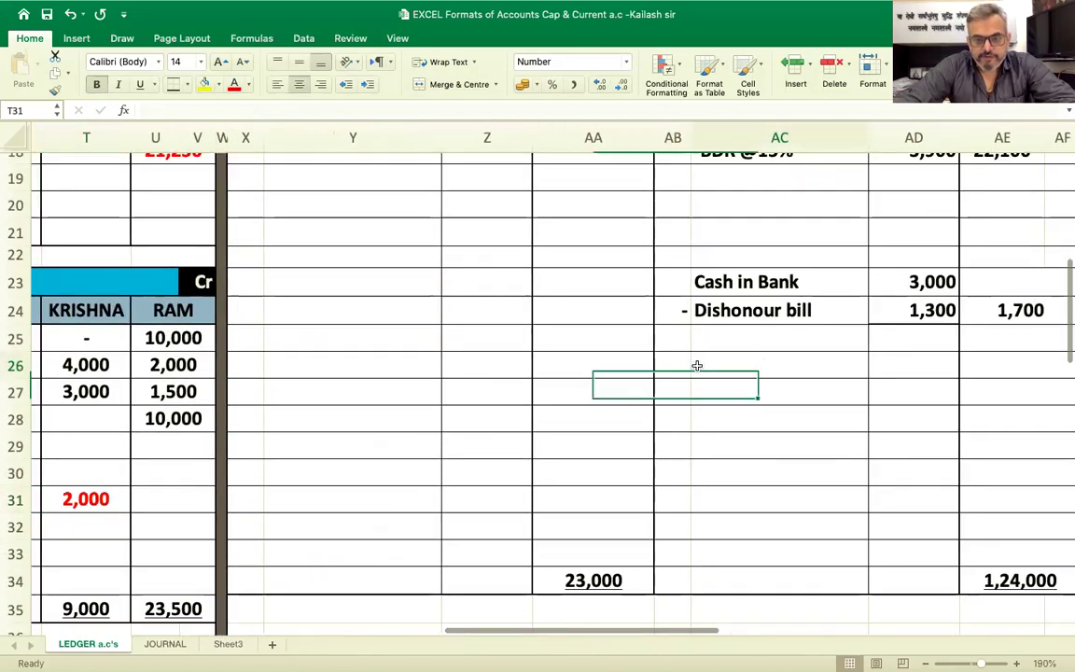
type("Current Acc")
key("BackSpace")
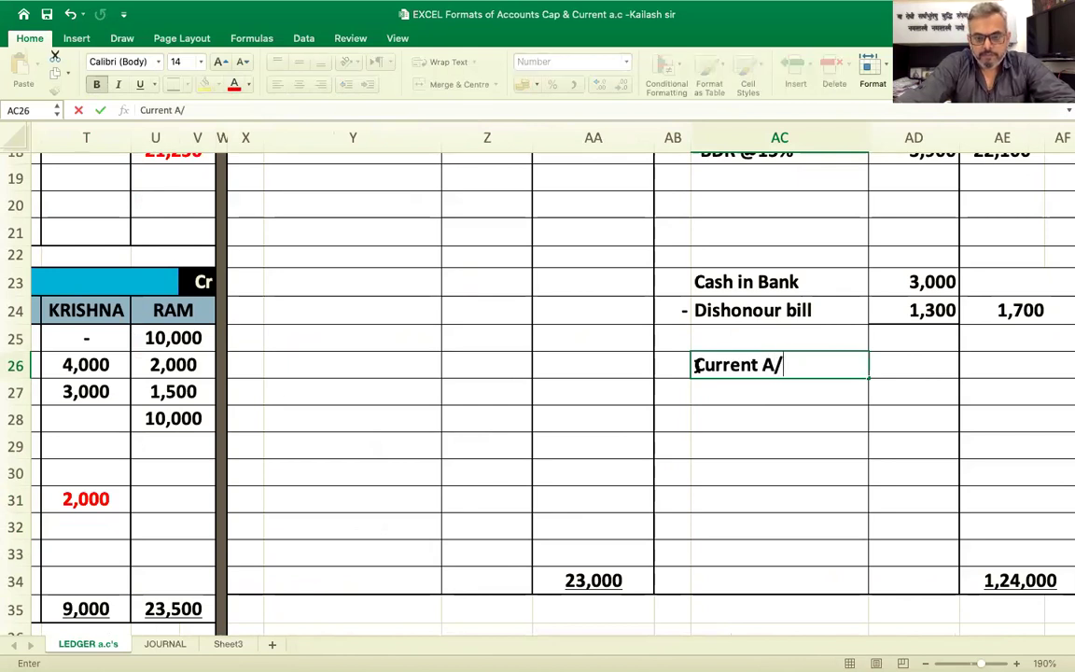
key("Return")
- Enter the second partner's name in AC27 and the current account balance of 2,000 in AE27
type("Kris")
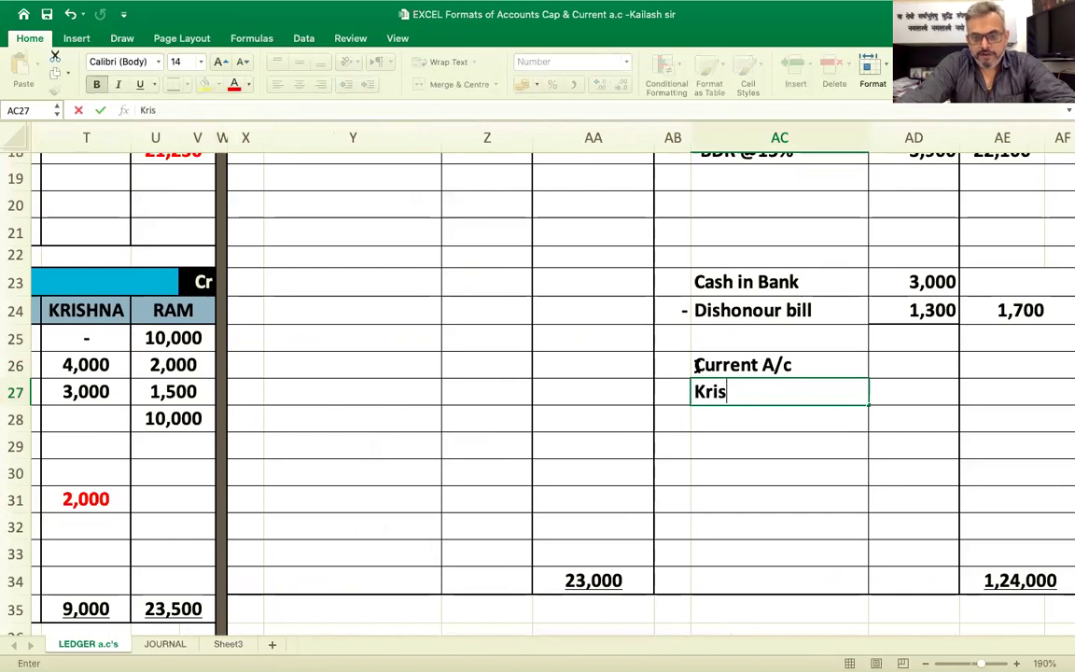
type("hna")
key("Tab")
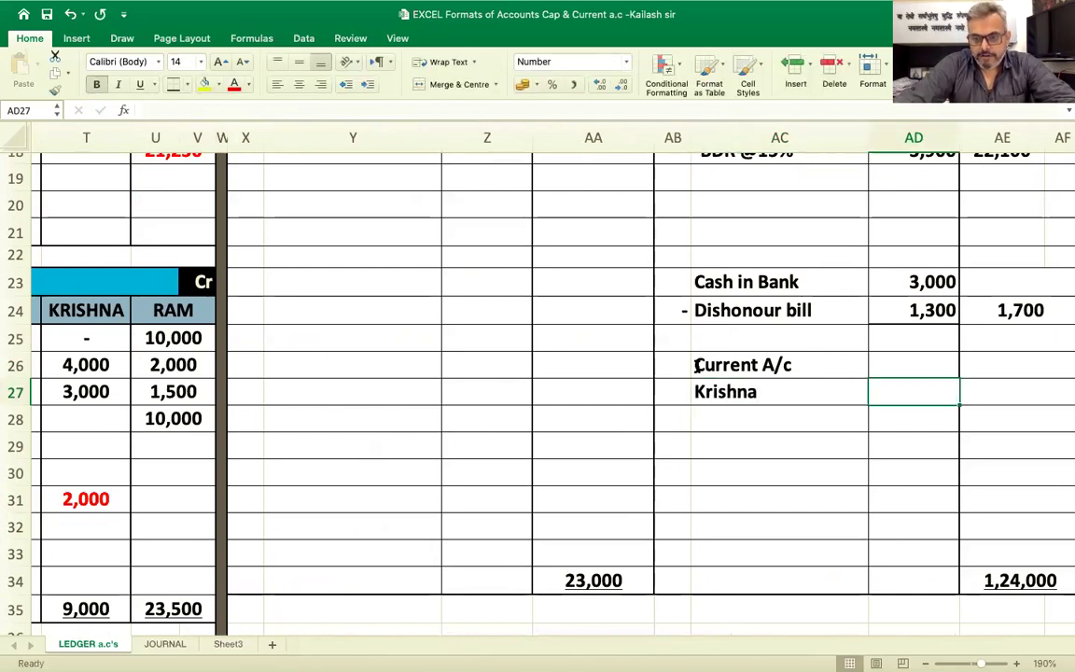
key("Tab")
type("2000")
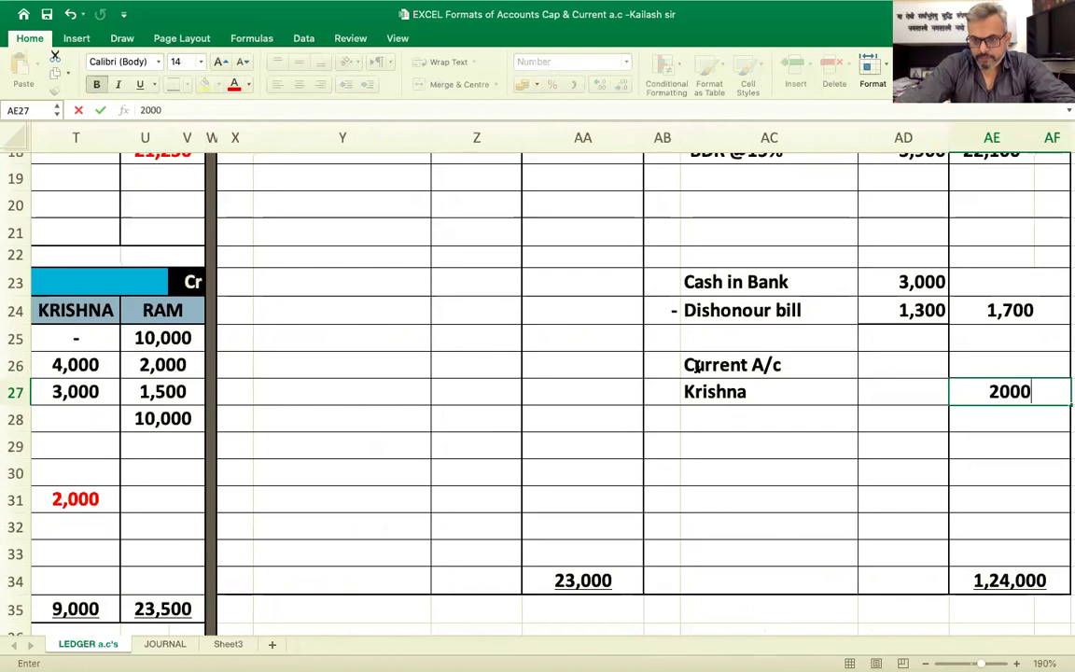
key("Return")
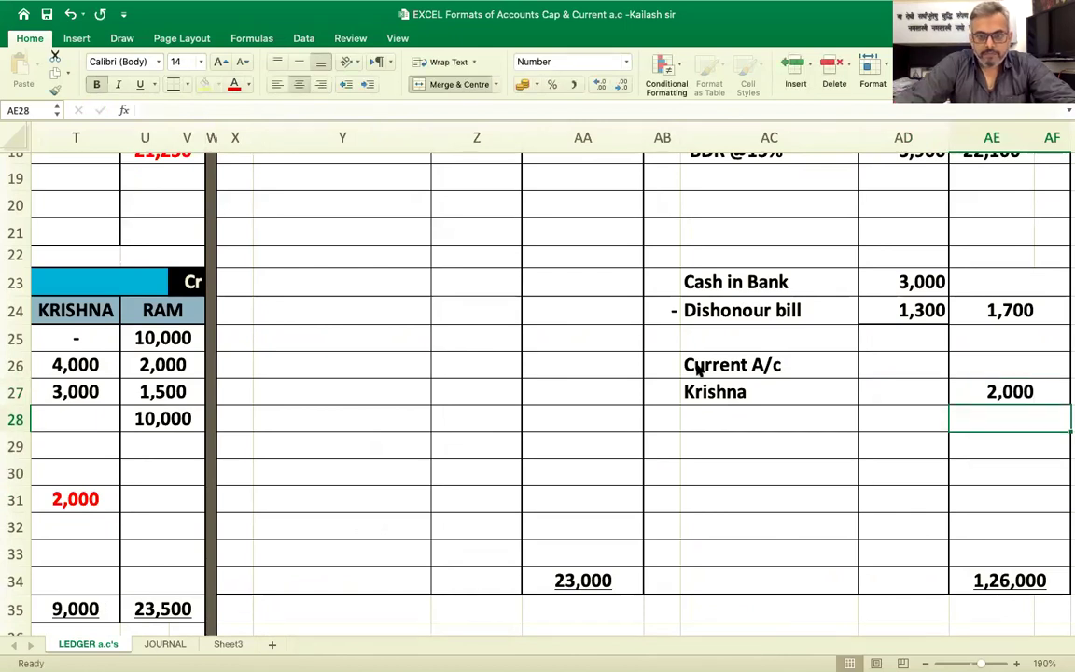
- Add the heading "Current Account" in Y11 on the liabilities side of the balance sheet
key("Left")
key("Left")
scroll(698, 370, "up", 3)
scroll(698, 371, "left", 5)
scroll(698, 370, "up", 5)
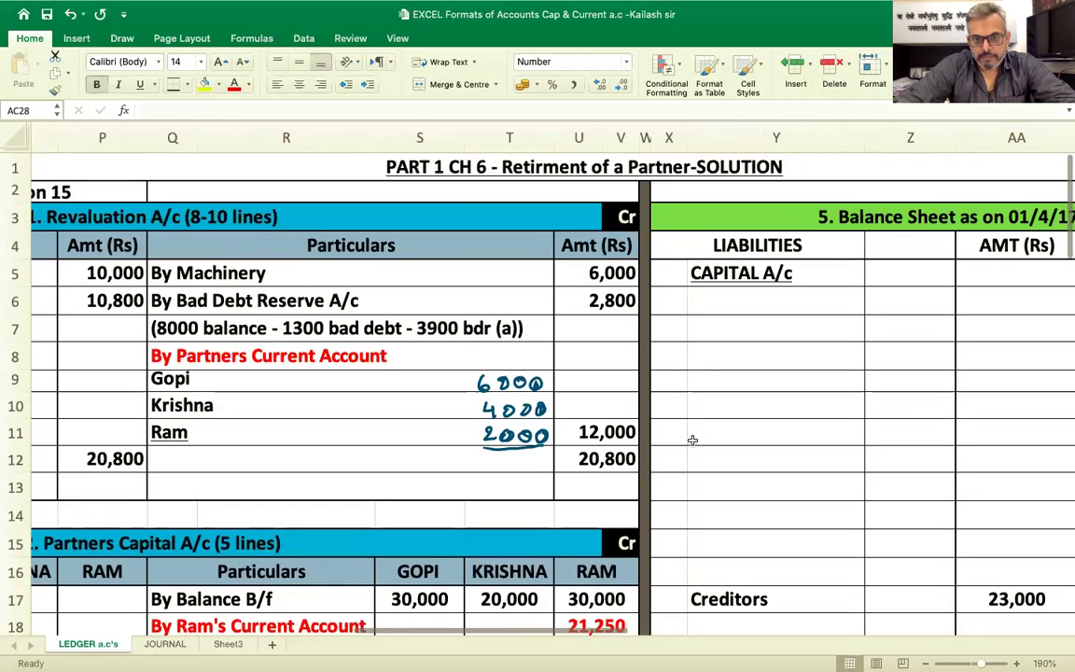
left_click(697, 434)
type("Current Account")
key("Return")
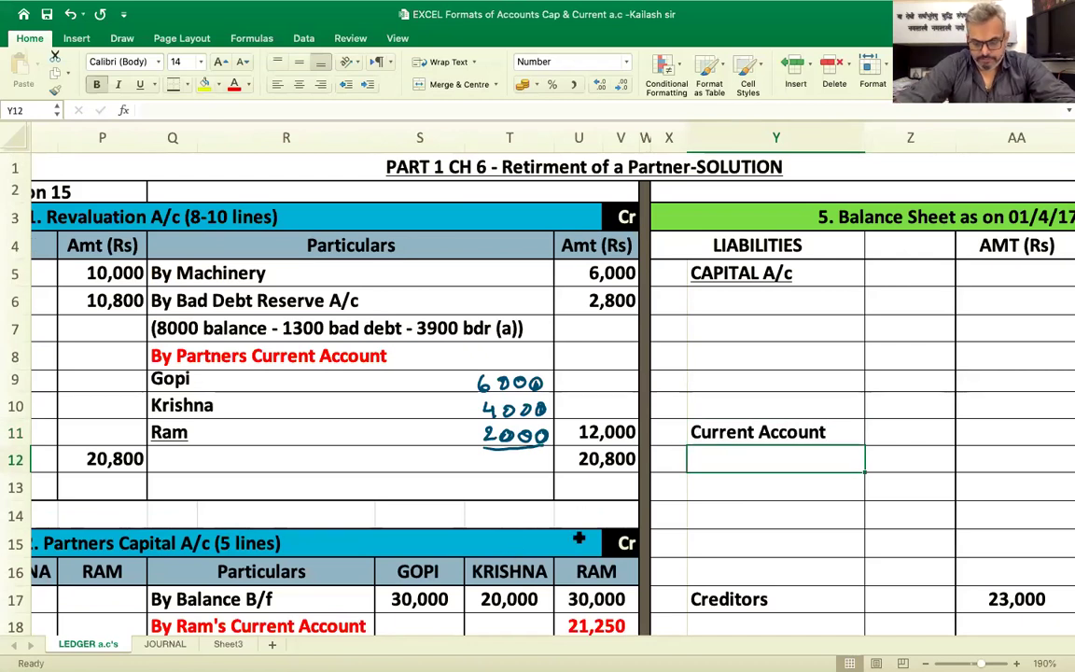
- Enter the first partner's name in Y12 and the current account balance of 1,750 in Z12
type("Gopi")
key("Tab")
type("1750")
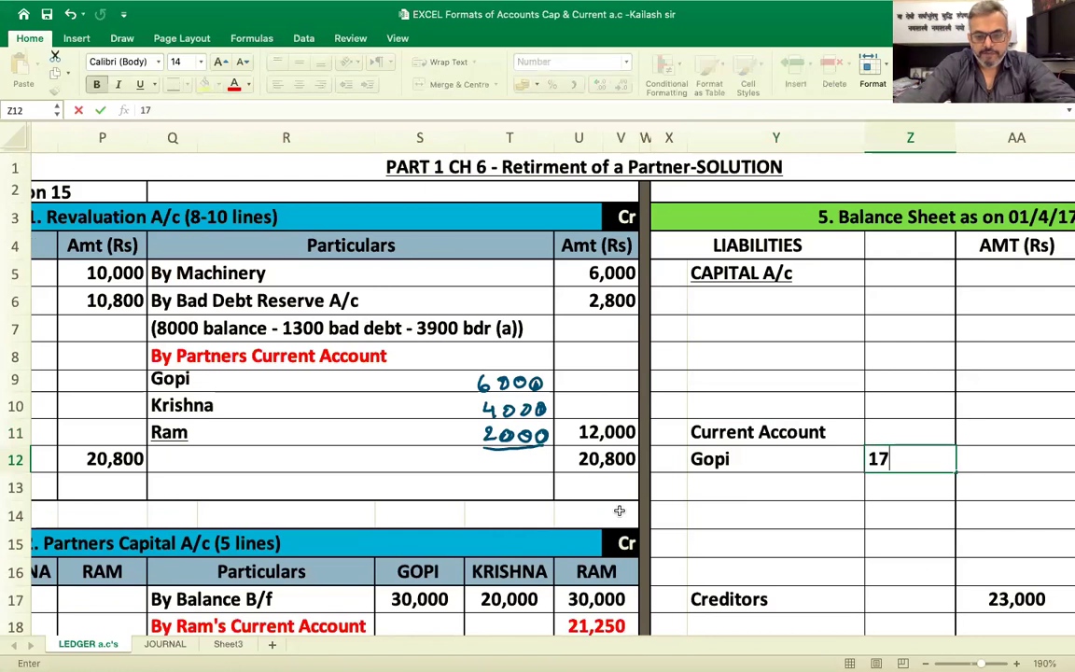
key("Return")
- Examine the first partner's credit and debit entries in the Partners Current A/c against the balance carried forward
scroll(619, 513, "down", 5)
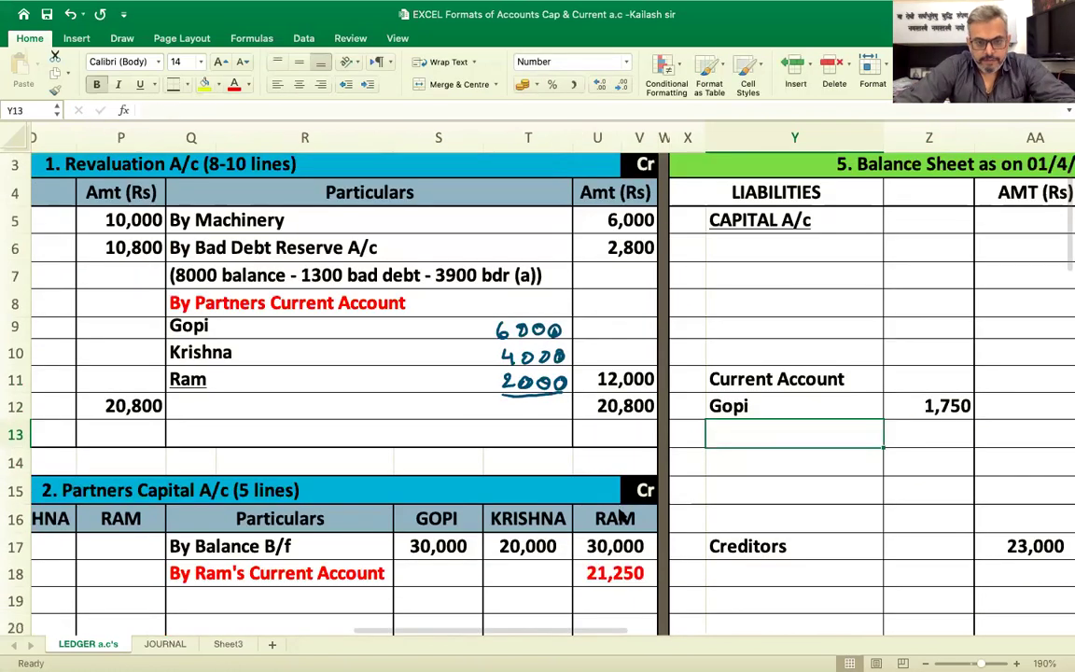
scroll(619, 513, "left", 3)
scroll(618, 513, "down", 2)
scroll(618, 514, "left", 1)
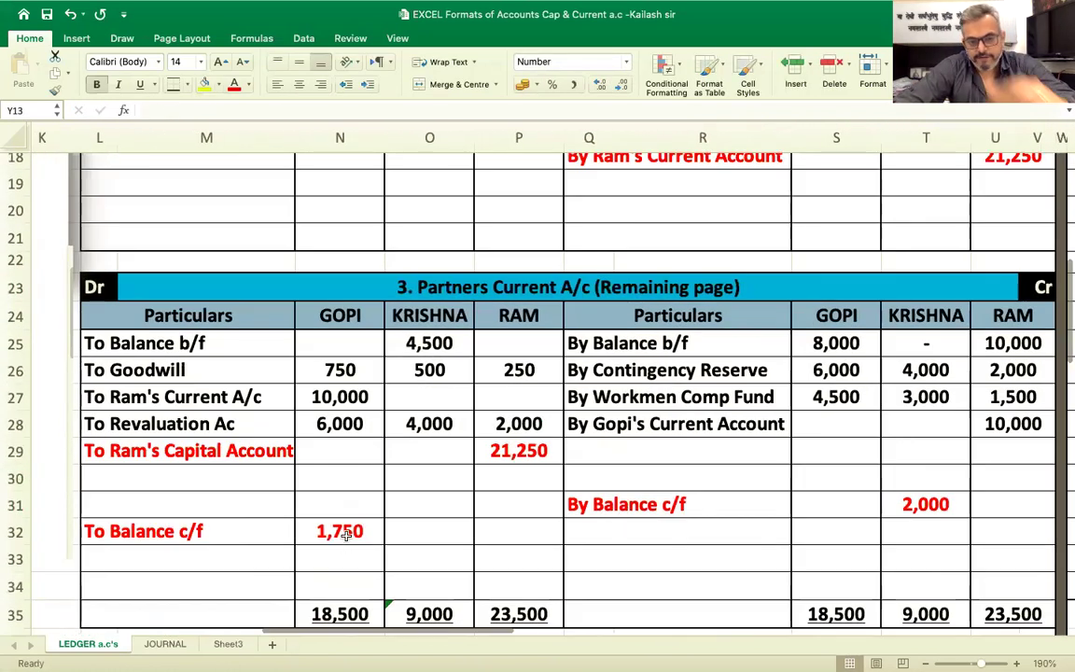
left_click(345, 534)
left_click(843, 315)
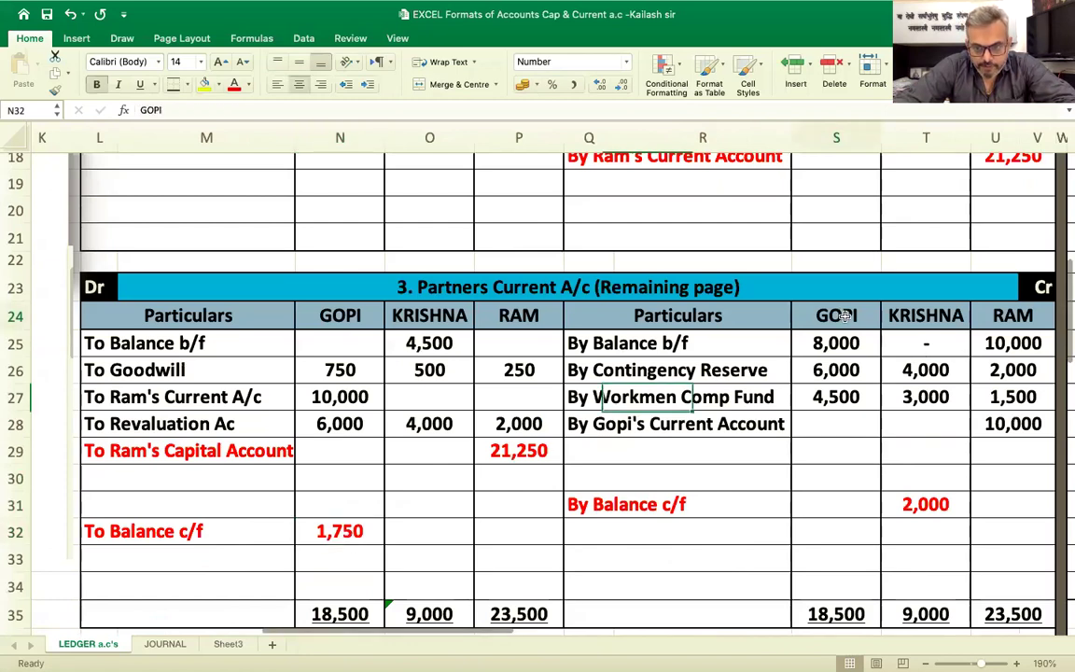
left_click_drag(843, 316, 835, 499)
left_click(345, 372)
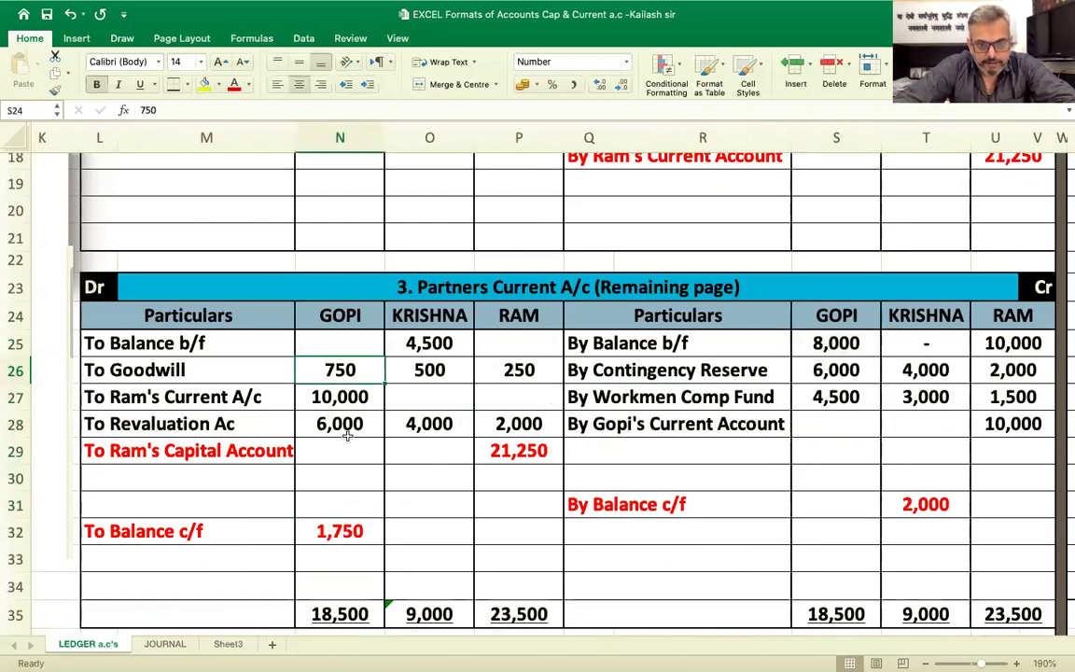
left_click_drag(347, 434, 349, 451)
- Total the retiring partner's credit column of the Partners Capital A/c in U21 with AutoSum
scroll(556, 502, "up", 3)
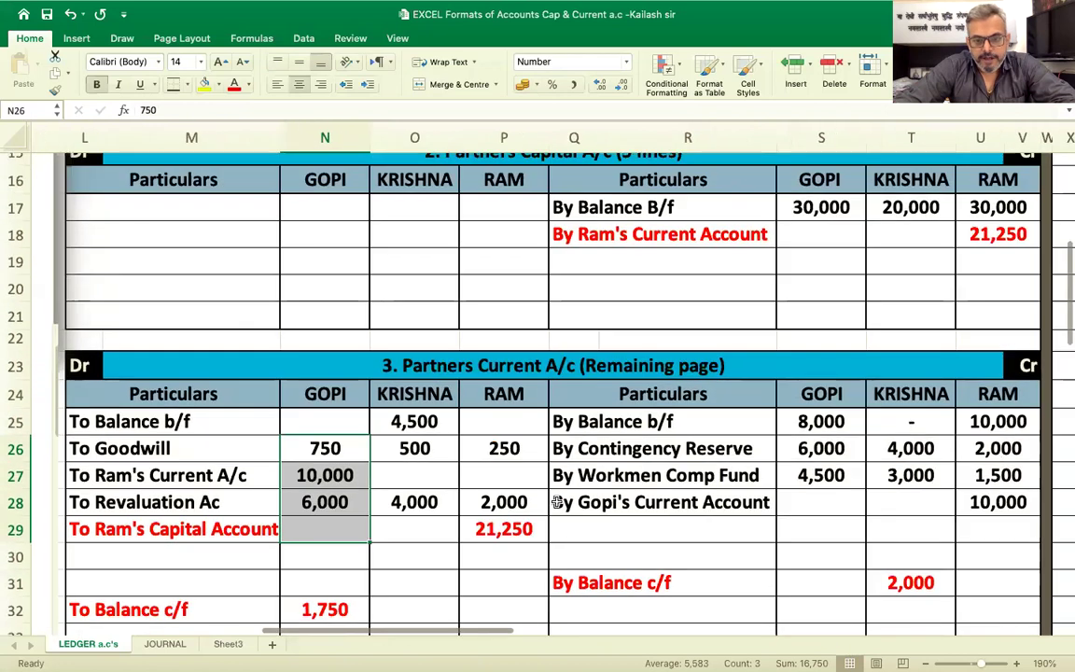
scroll(556, 502, "up", 1)
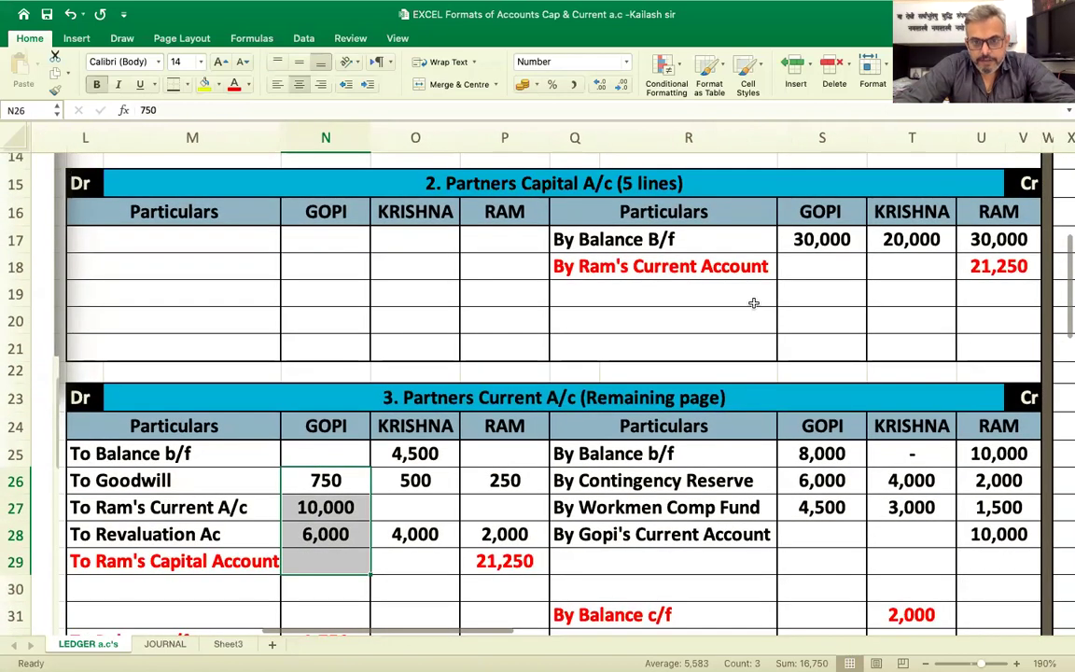
left_click(992, 348)
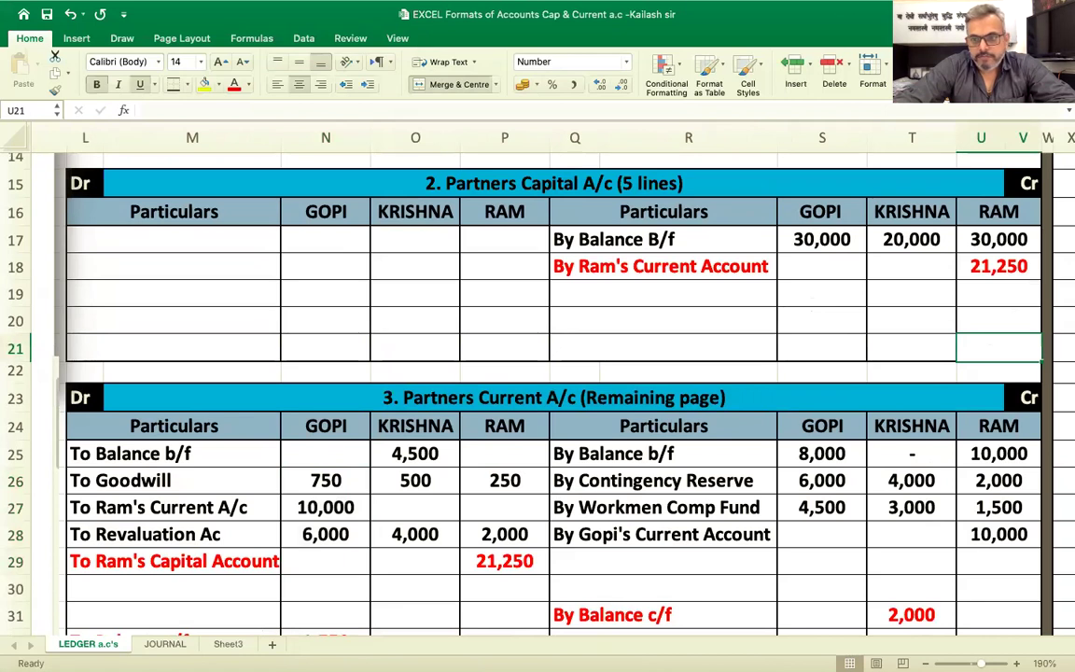
key("super+shift+t")
key("Return")
key("Up")
- Carry the retiring partner's capital total from U21 across to the debit side in P21 with a cell reference
key("Left")
key("Left")
key("Left")
key("Left")
key("Left")
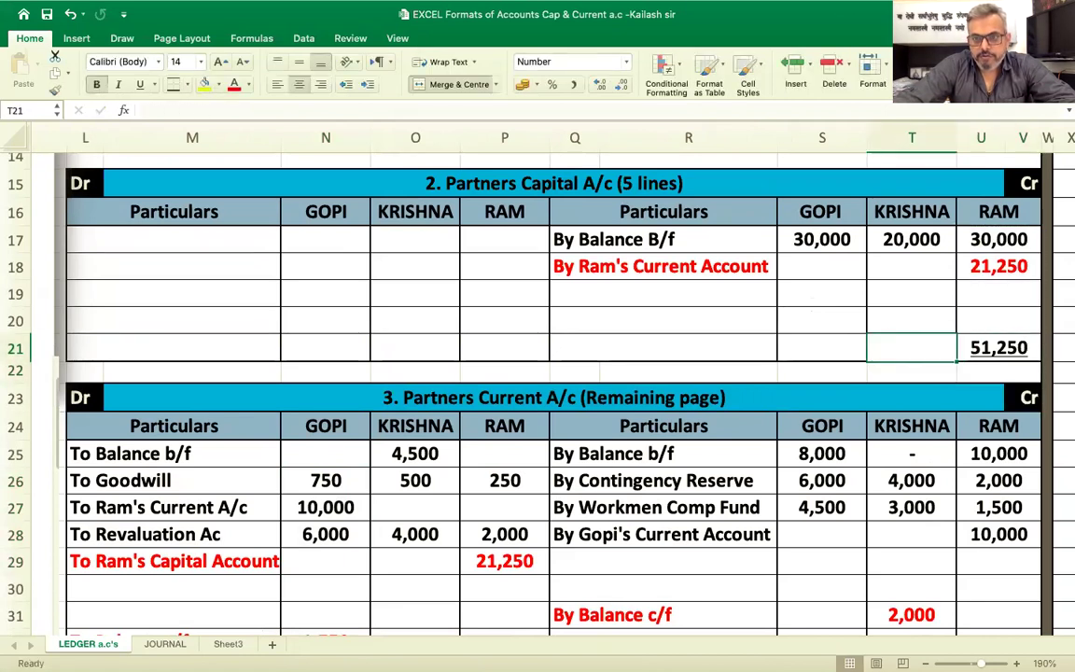
type("=")
key("Right")
key("Right")
key("Right")
key("Right")
key("Right")
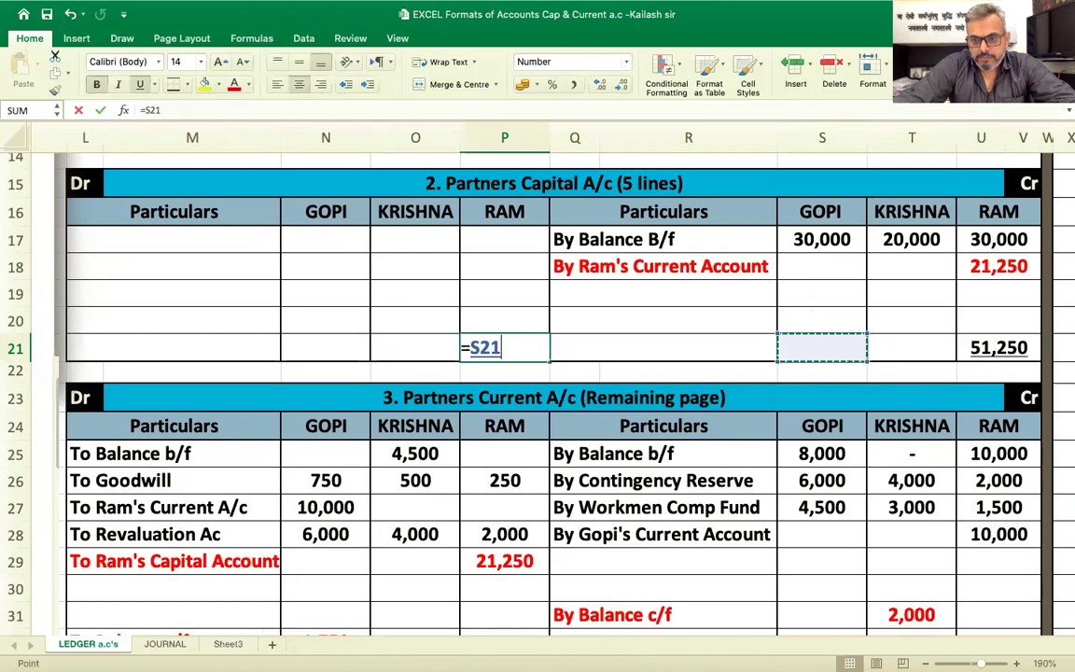
key("Return")
- Enter the "To" entry for the retiring partner's Loan A/c in L17 on the debit side of the Partners Capital A/c
key("Up")
key("Right")
key("Right")
key("Right")
key("Right")
key("Left")
key("Left")
key("Left")
key("Left")
key("Left")
key("Left")
key("Left")
key("Up")
key("Up")
key("Up")
key("Up")
key("Down")
key("Up")
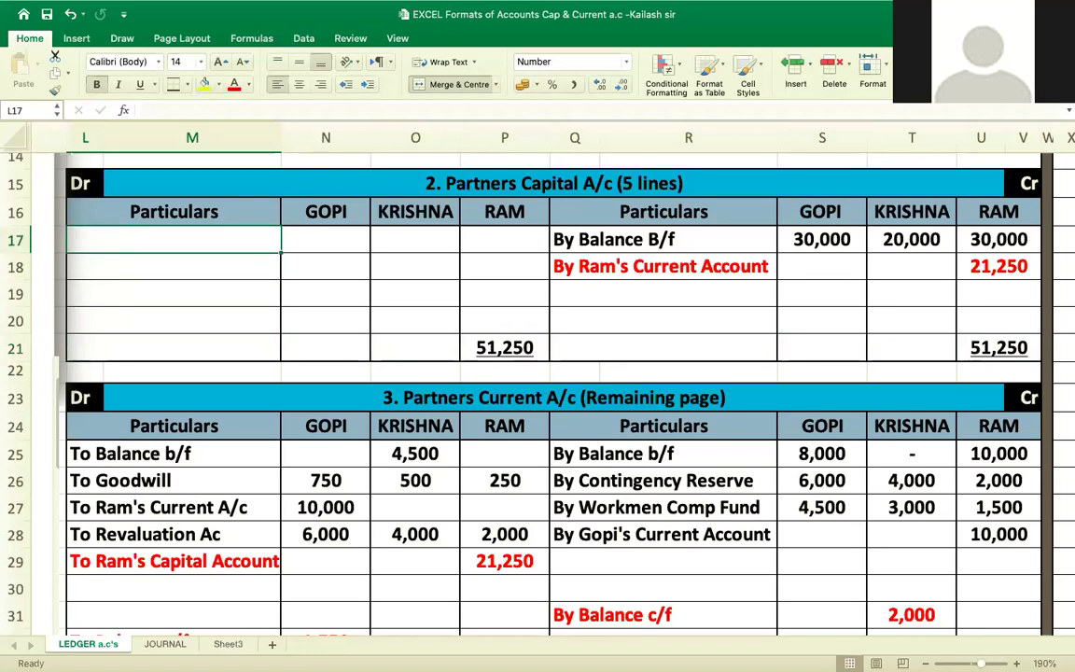
type("To ")
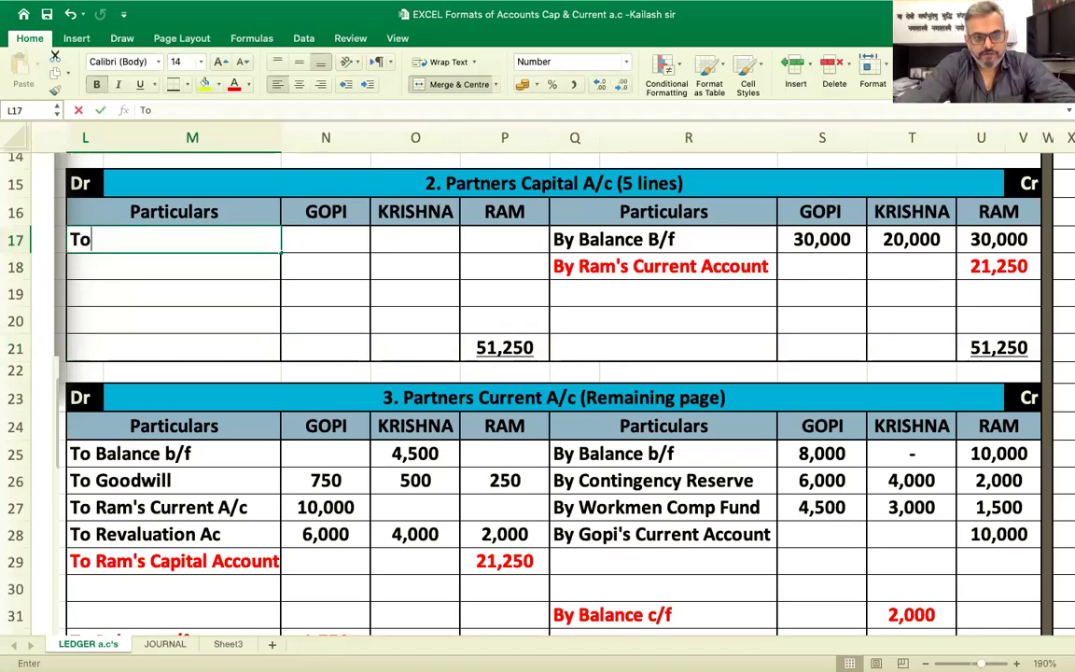
type("Ram's Loan A")
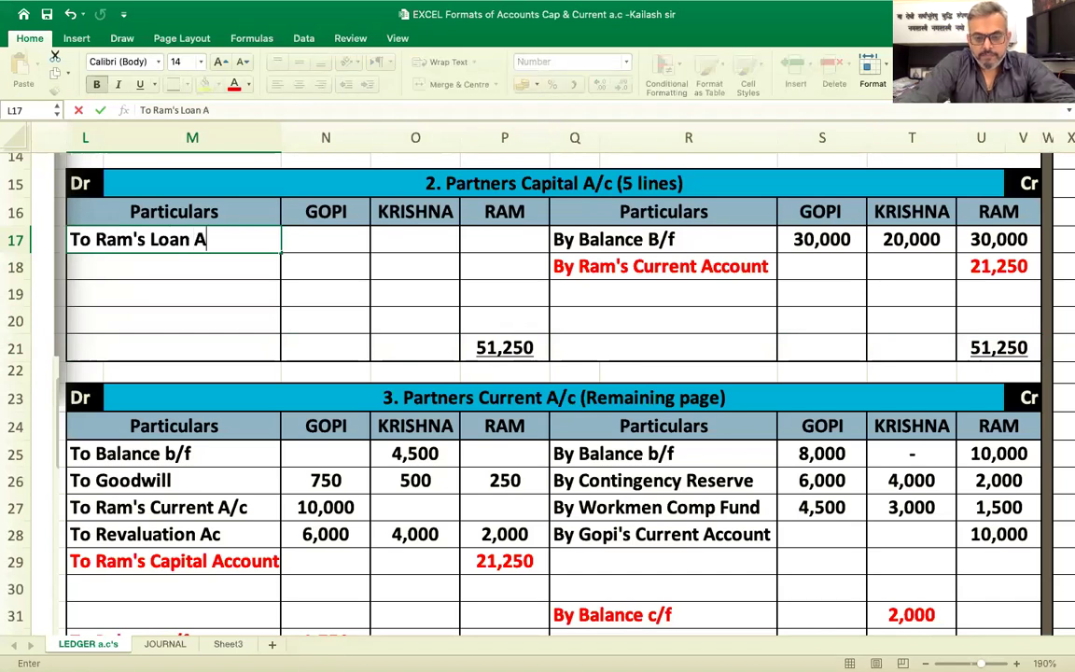
- Enter 51,250 in P17 as the retiring partner's amount transferred to the loan account
key("Tab")
key("Tab")
key("Tab")
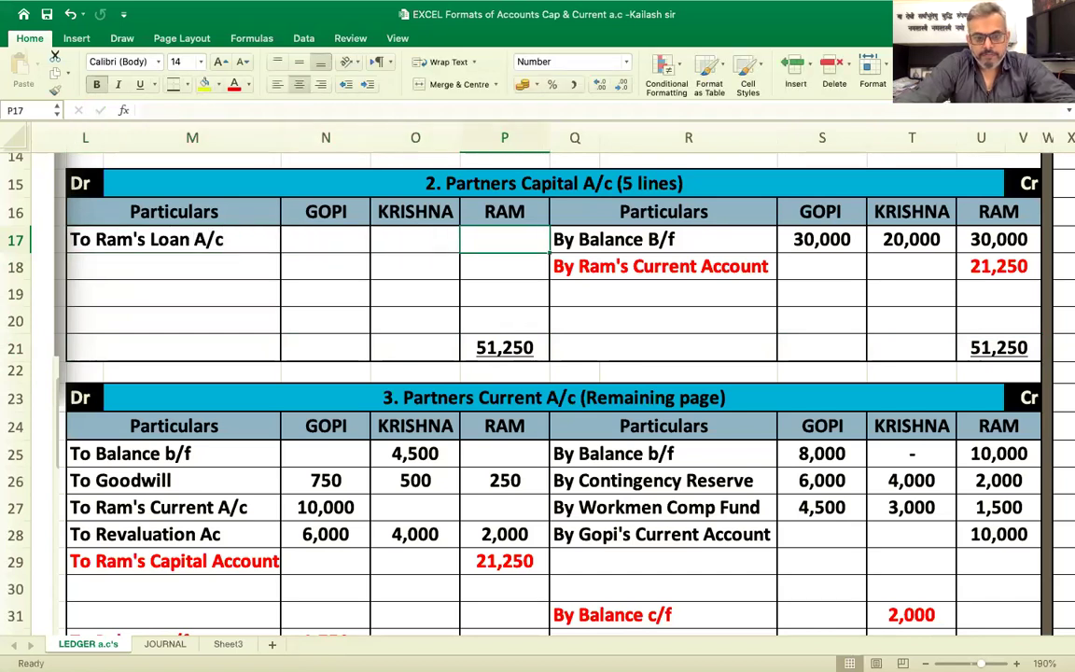
type("51,")
type("2")
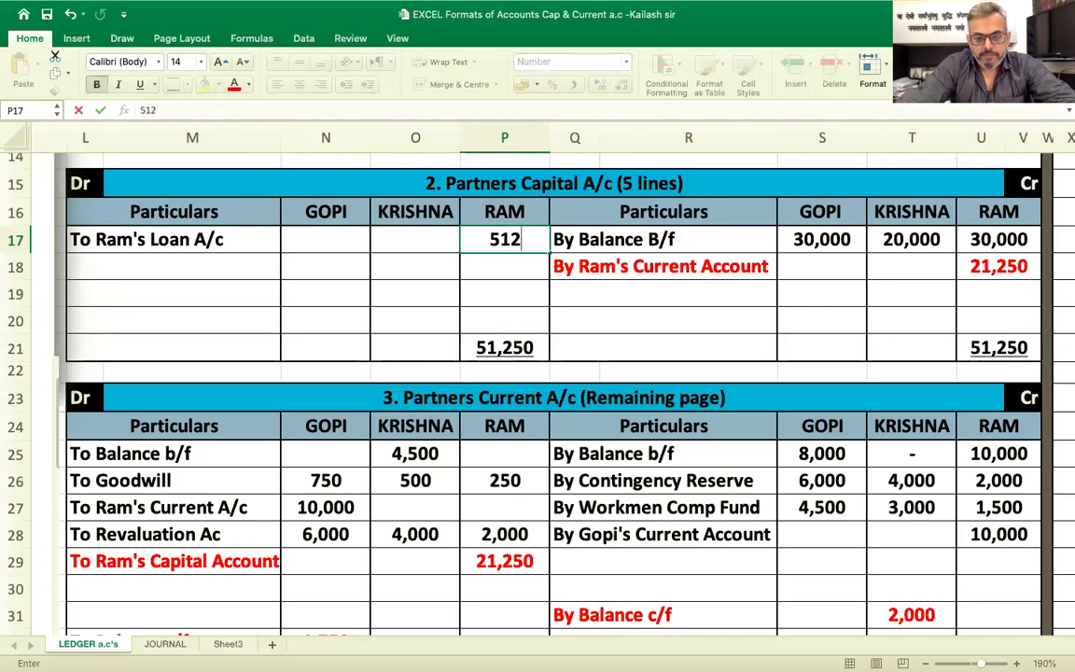
type("50")
key("Return")
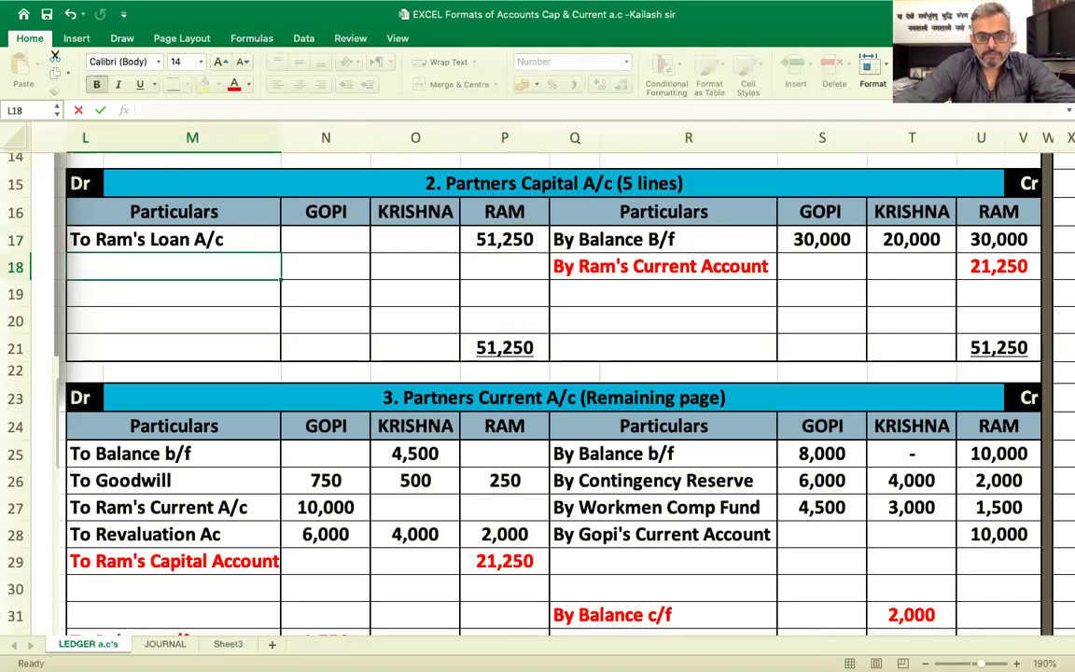
- Add the retiring partner's Loan as a liability label in Y16 of the Balance Sheet, above Creditors
key("Tab")
key("Tab")
key("Tab")
key("Tab")
key("Tab")
key("Tab")
key("Tab")
key("Tab")
key("Tab")
key("Tab")
key("Tab")
key("Tab")
key("Tab")
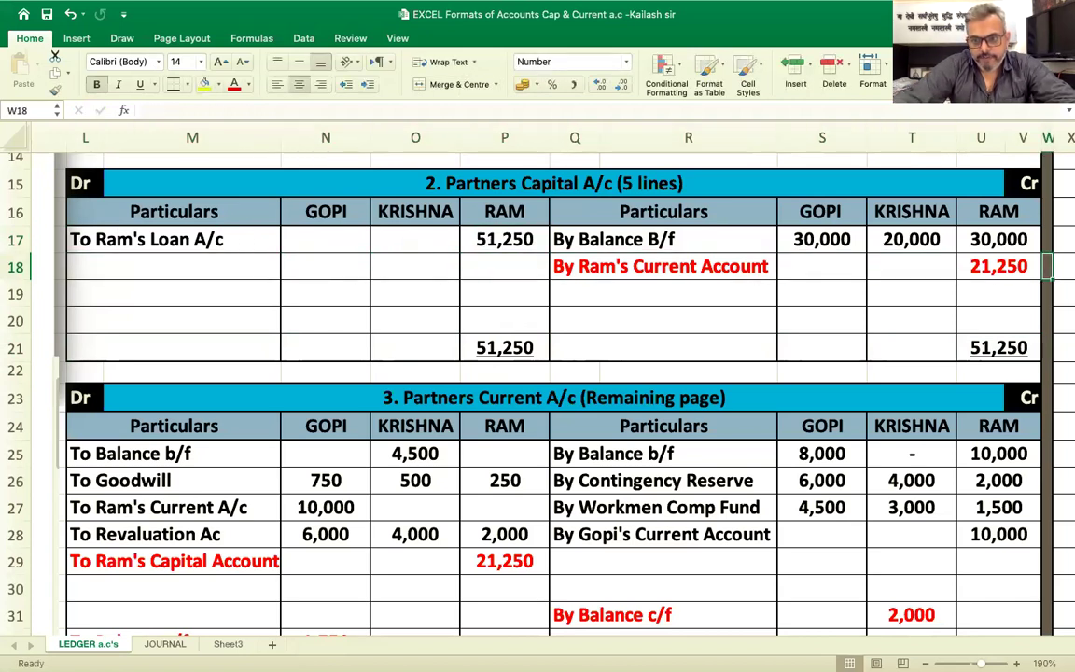
key("Tab")
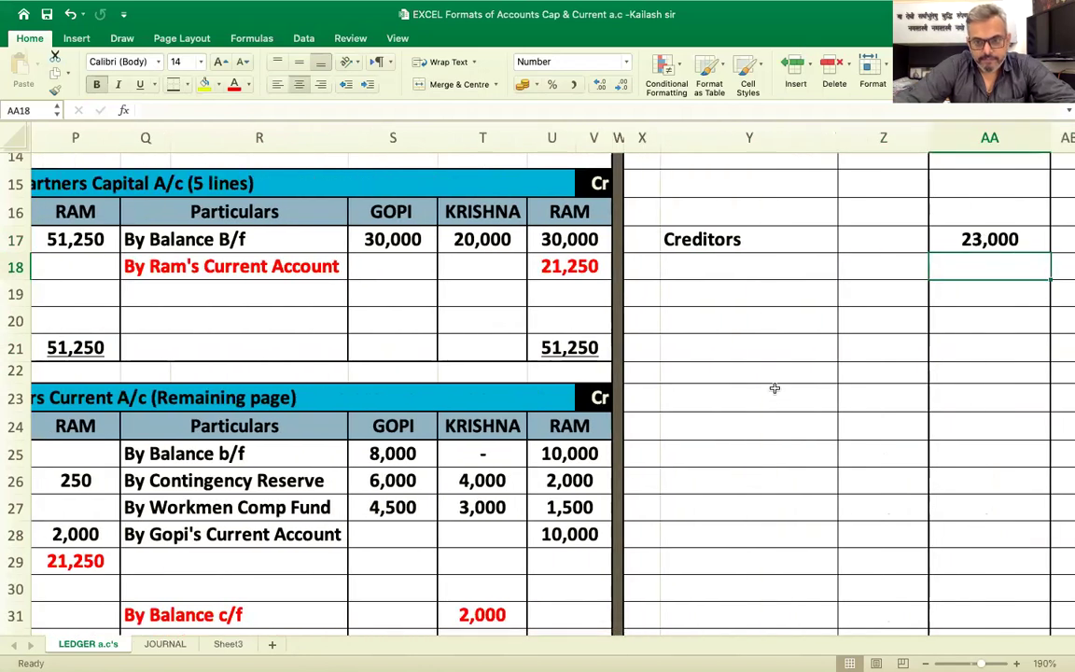
scroll(775, 387, "up", 5)
scroll(774, 386, "down", 3)
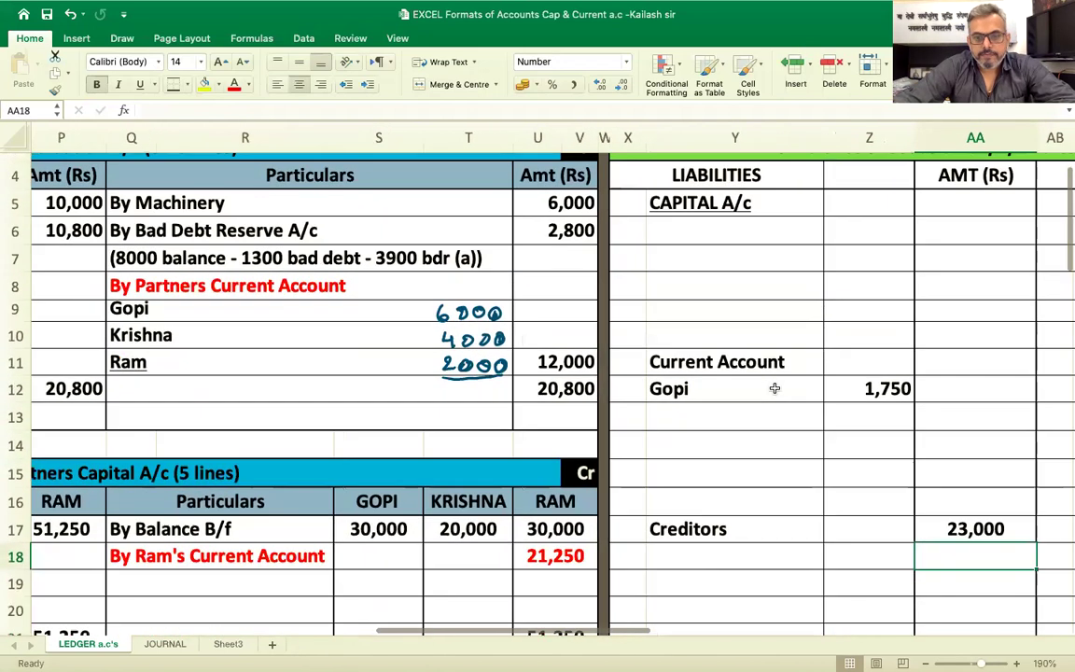
left_click(684, 501)
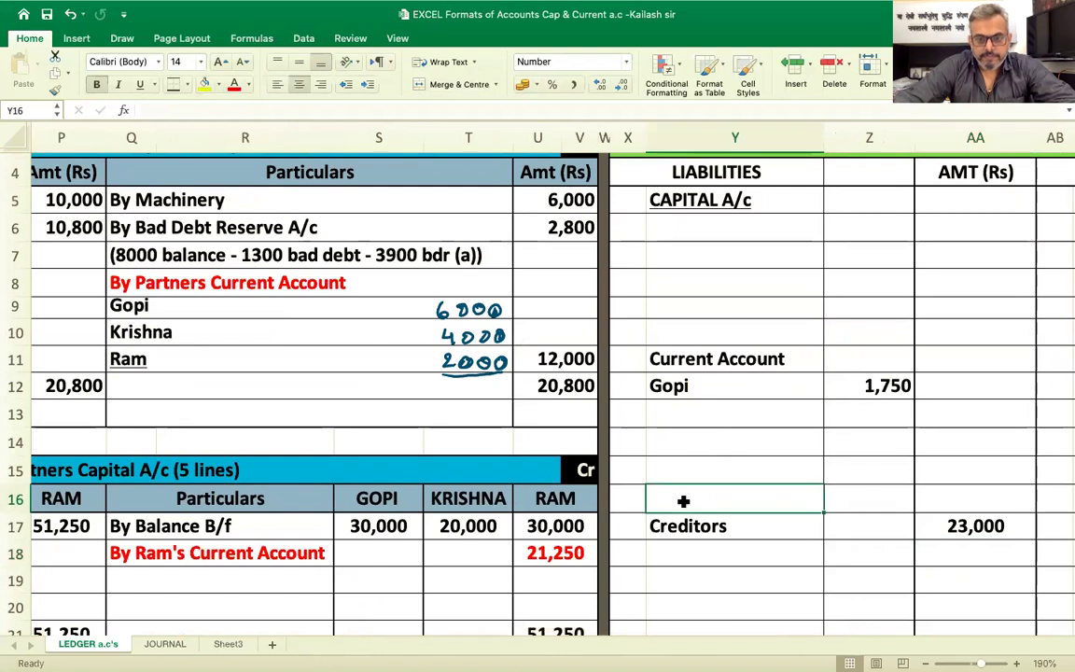
type("RM")
key("BackSpace")
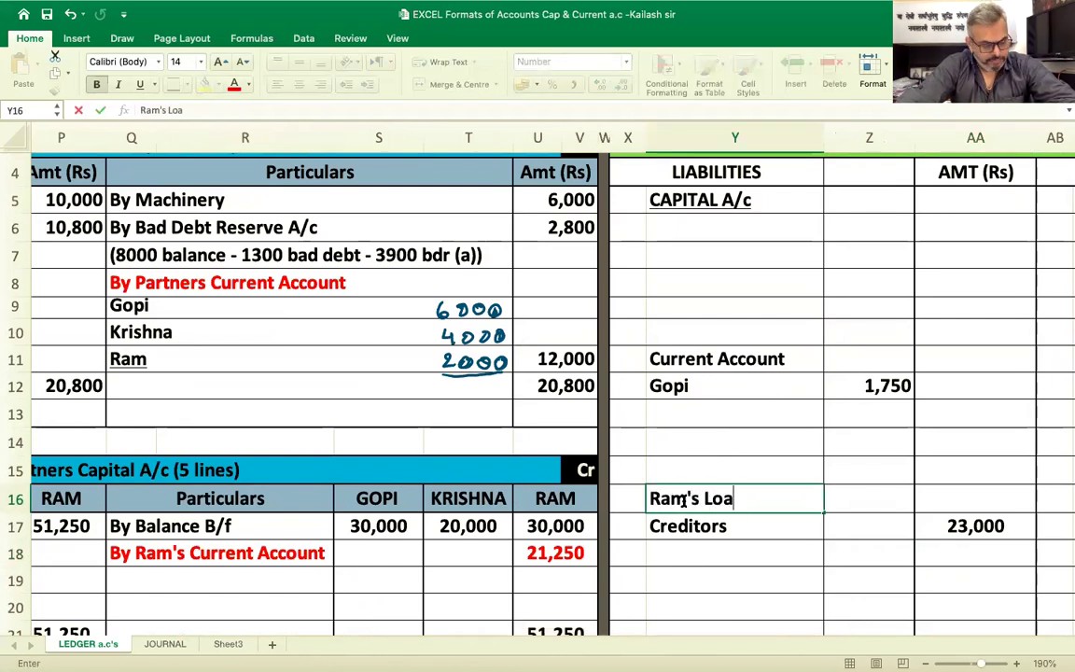
type("am's Loan")
key("Return")
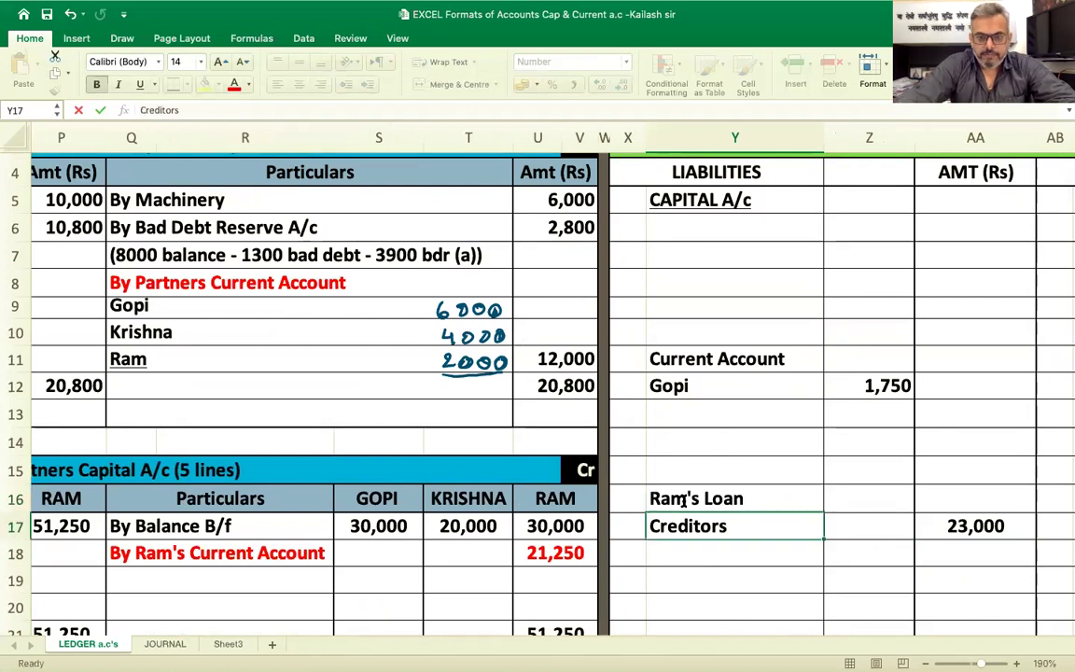
- Enter 51,250 in Z16 as the retiring partner's loan amount
key("Up")
key("Right")
type("512")
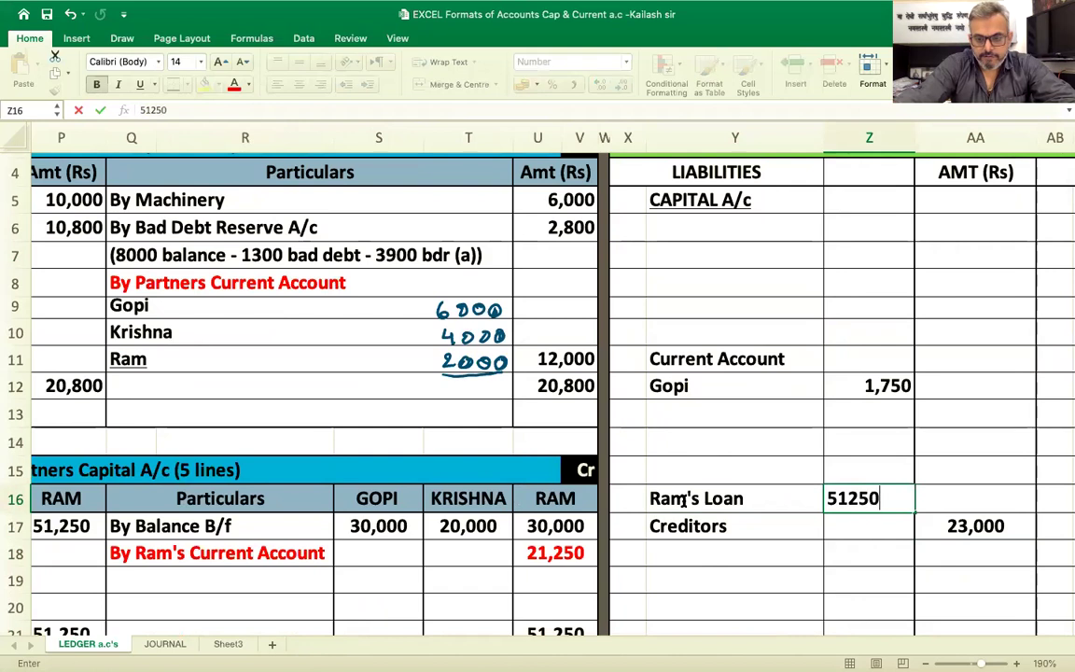
key("Return")
- Enter "To Balance C/f" in L19 on the debit side of the Partners Capital A/c
scroll(421, 451, "left", 1)
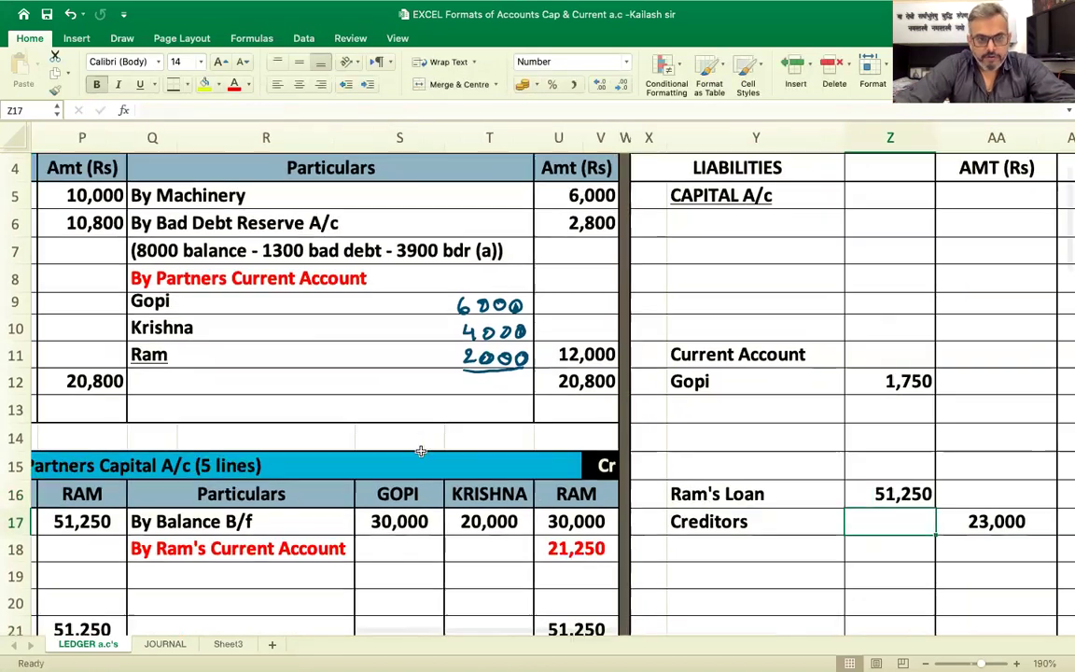
scroll(421, 451, "left", 6)
scroll(374, 504, "down", 1)
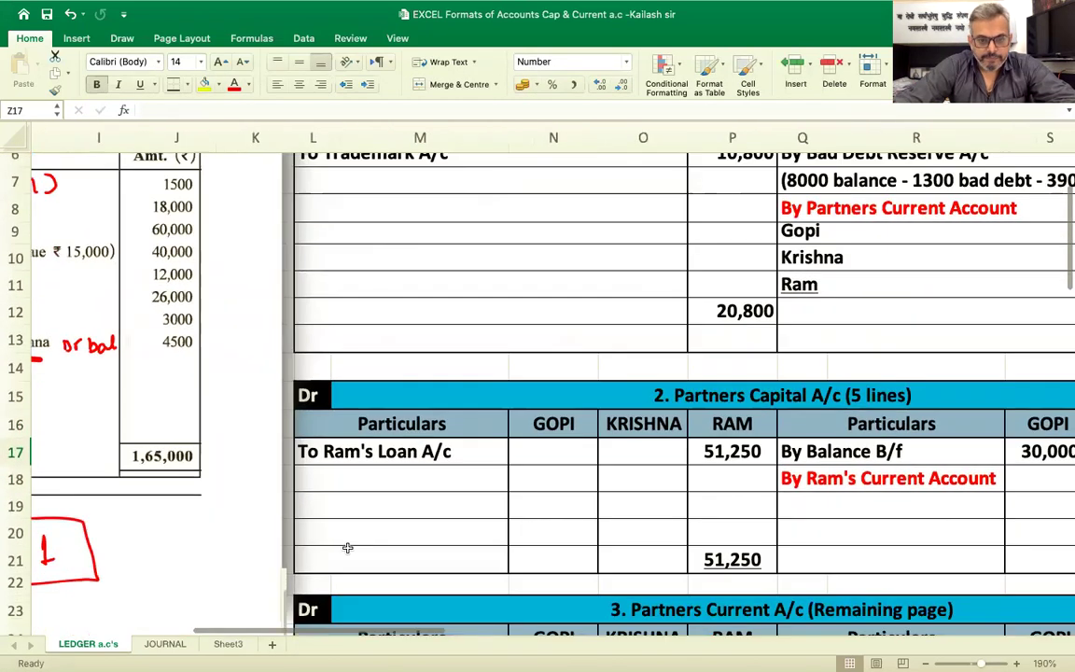
left_click(313, 511)
type("To")
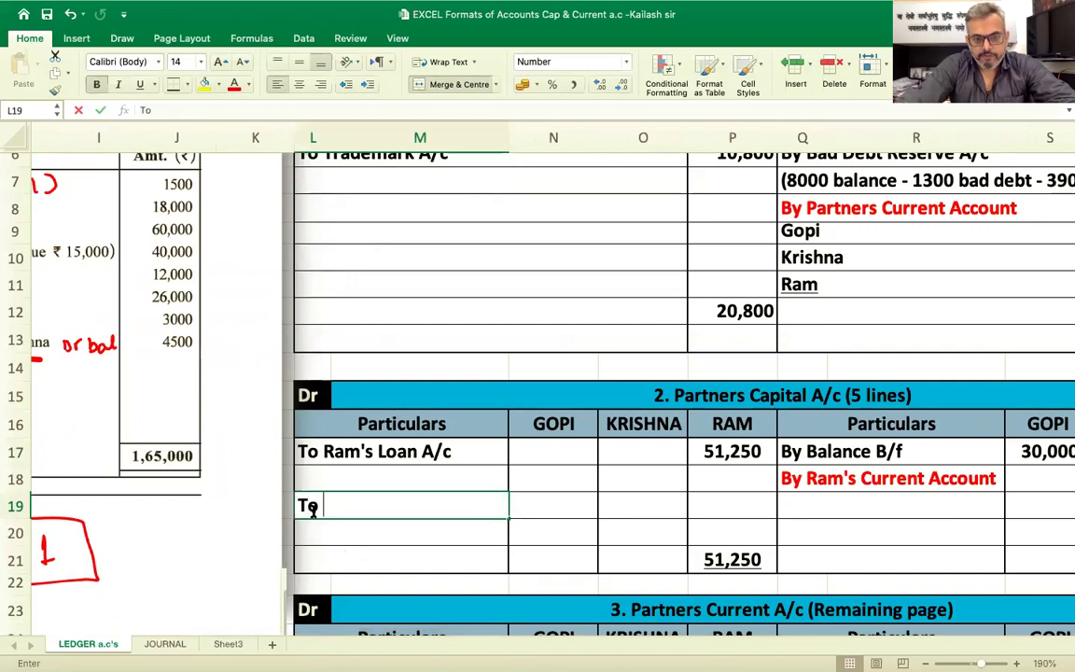
type(" Balance")
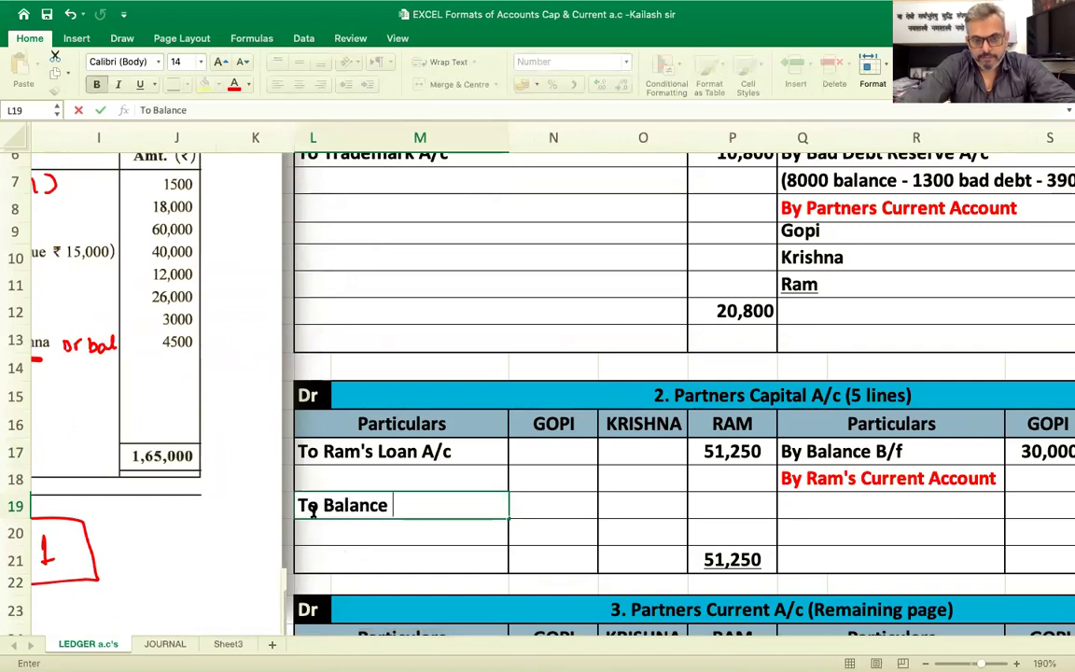
type(" C/f")
key("Return")
key("Right")
key("Right")
key("Right")
key("Right")
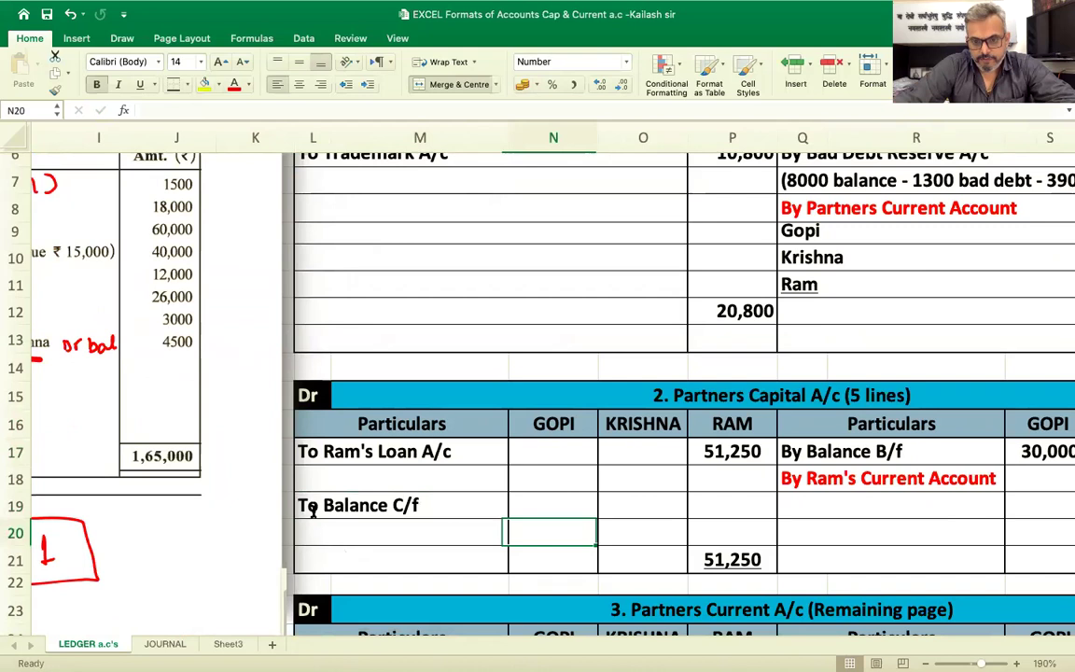
key("Right")
key("Right")
key("Right")
key("Down")
type("=")
key("Up")
key("Up")
key("Up")
key("Up")
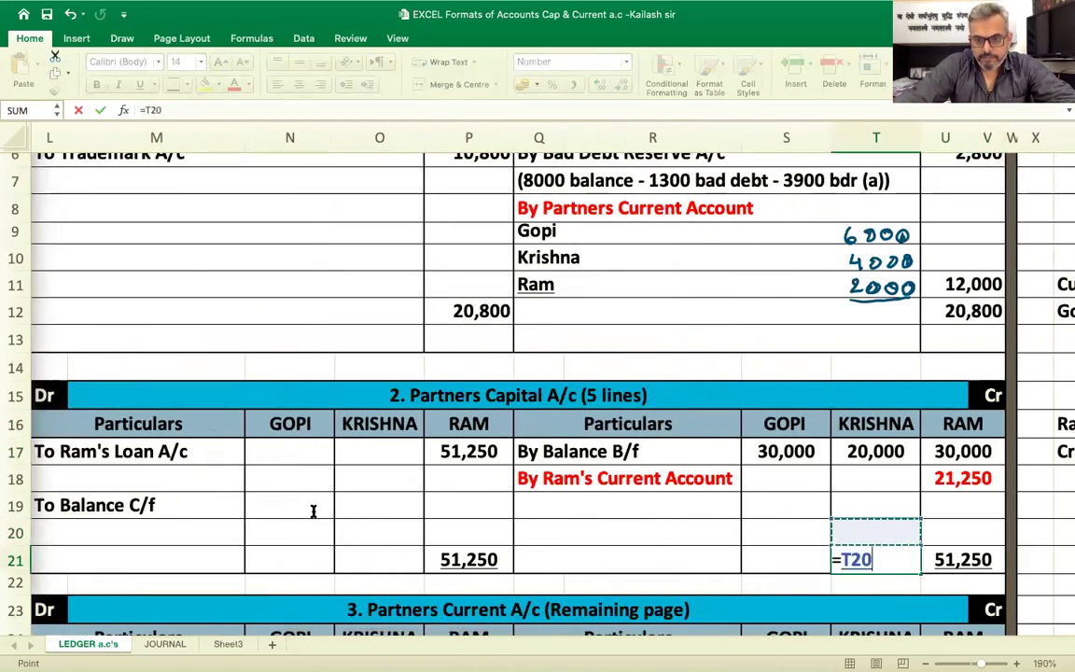
key("Escape")
- Try to copy the retiring partner's credit total from U21 into T21 of the Partners Capital A/c
key("Right")
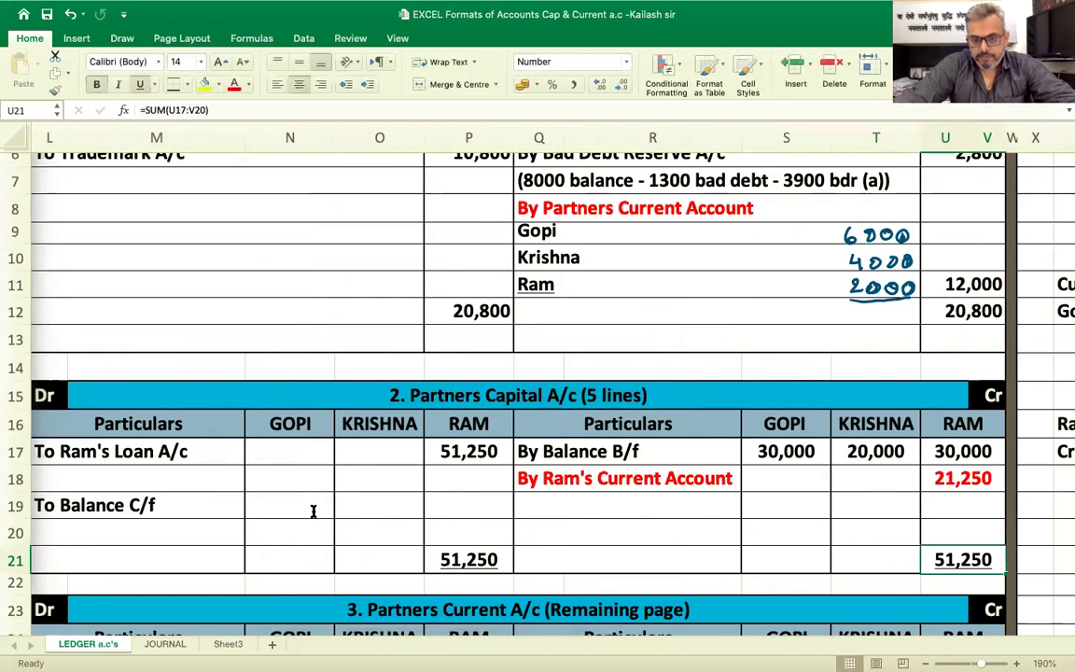
key("super+c")
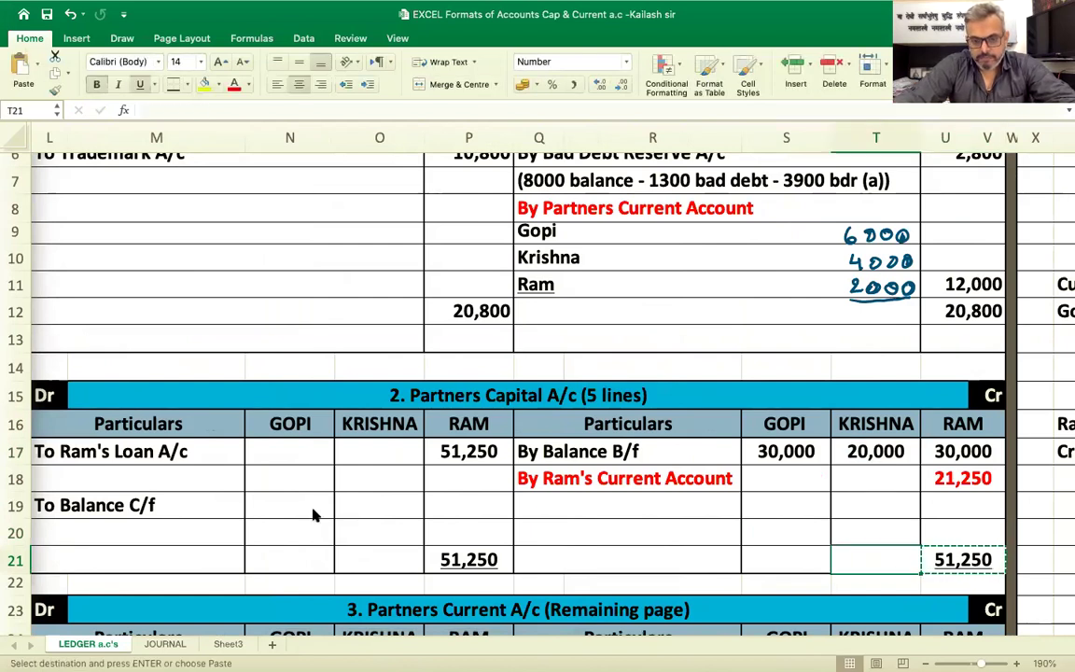
key("Left")
key("super+v")
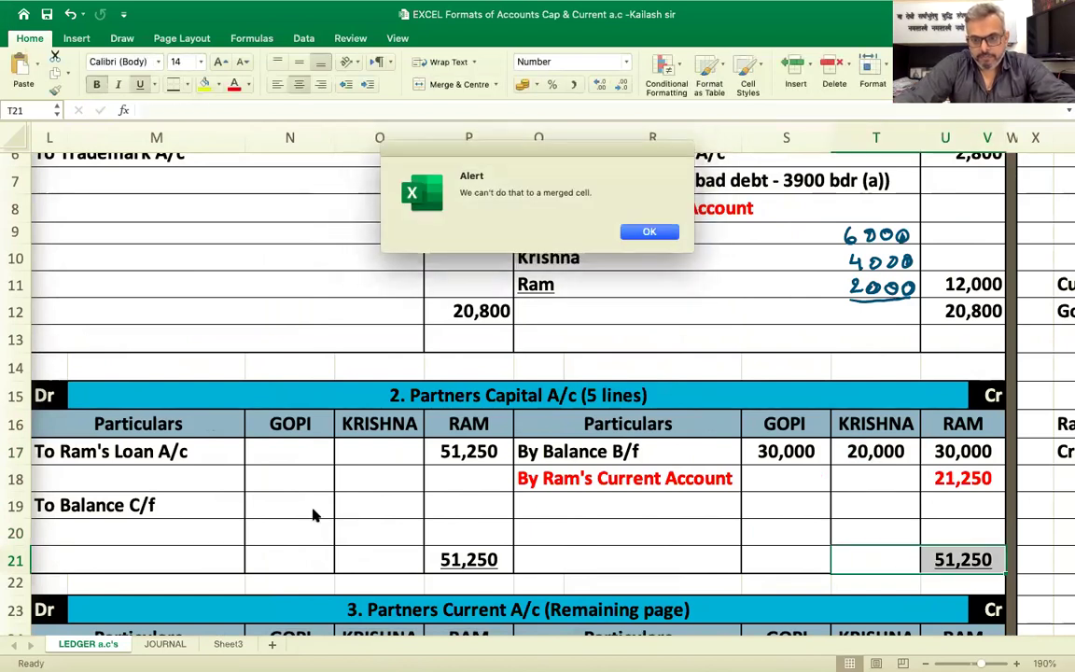
left_click(648, 233)
key("Right")
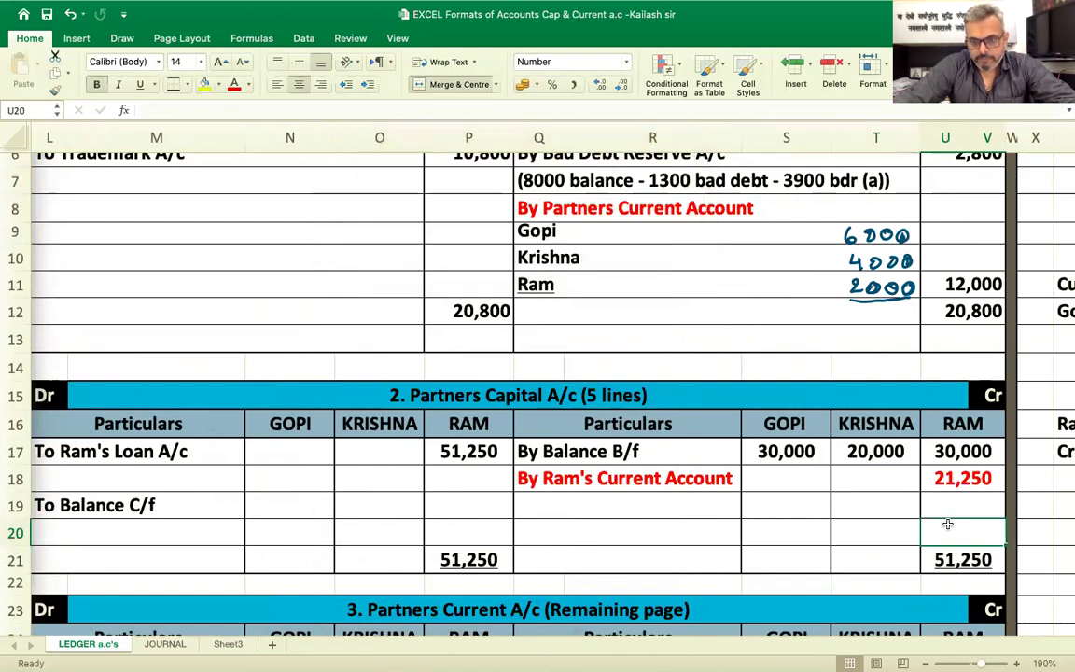
key("super+c")
key("Left")
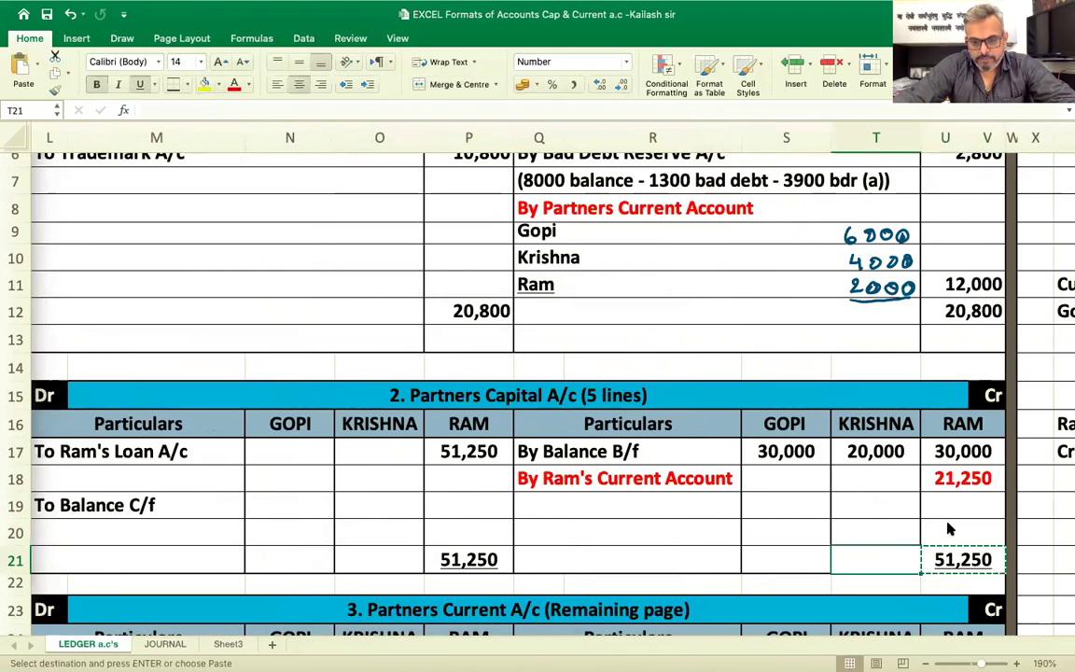
key("super+v")
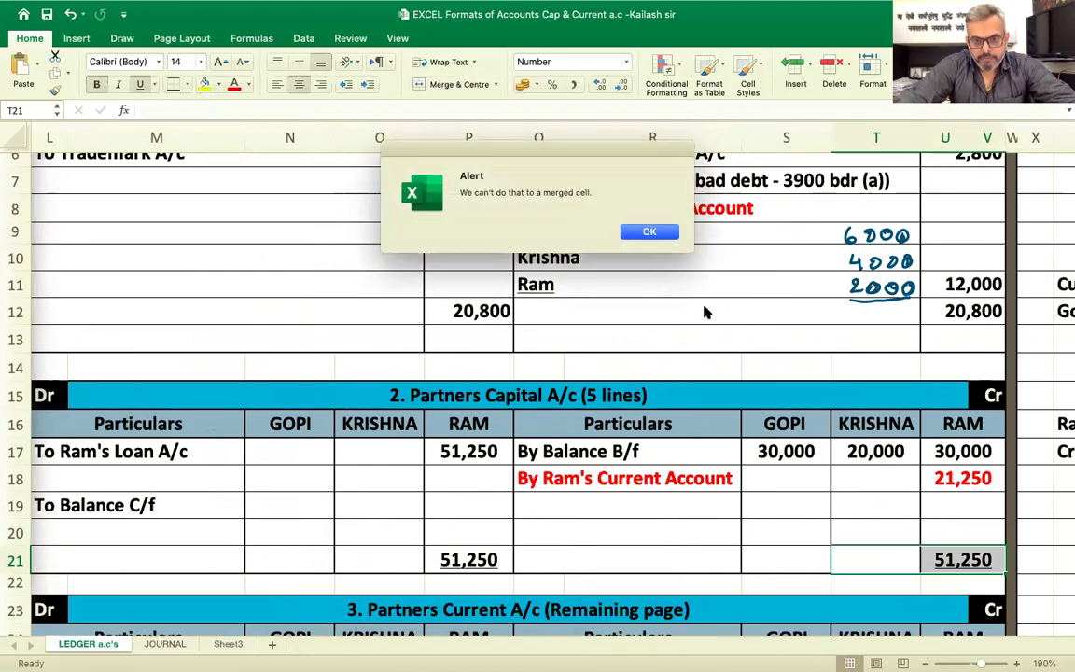
left_click(649, 233)
- Move the Partners Capital A/c credit totals range T21:V21 up one row to T20:V20
left_click_drag(870, 543, 869, 551)
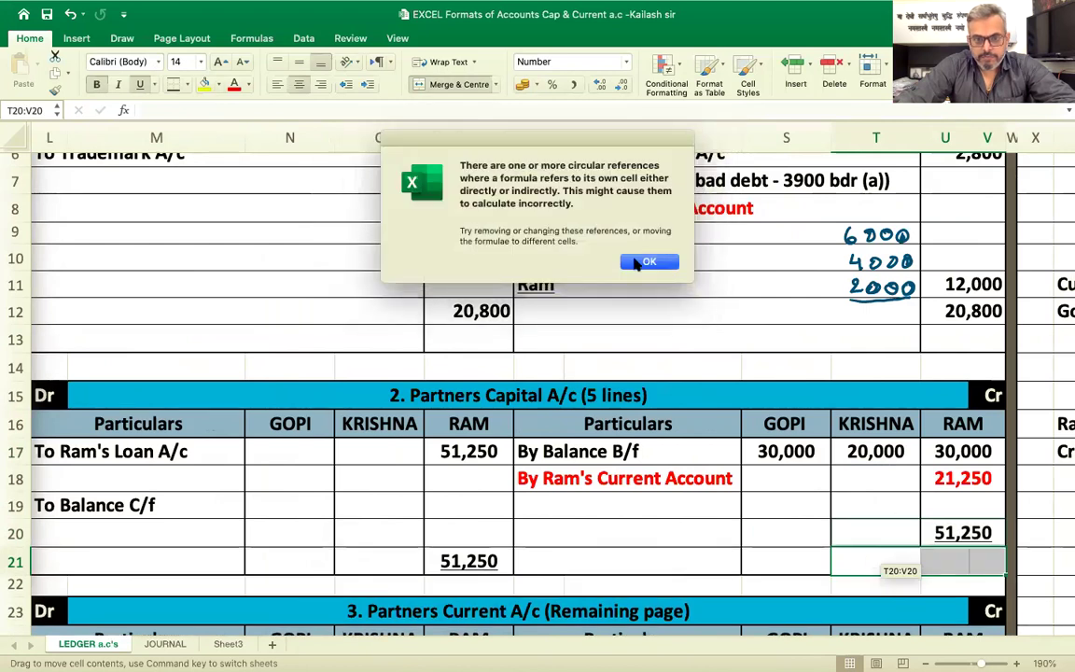
left_click(648, 264)
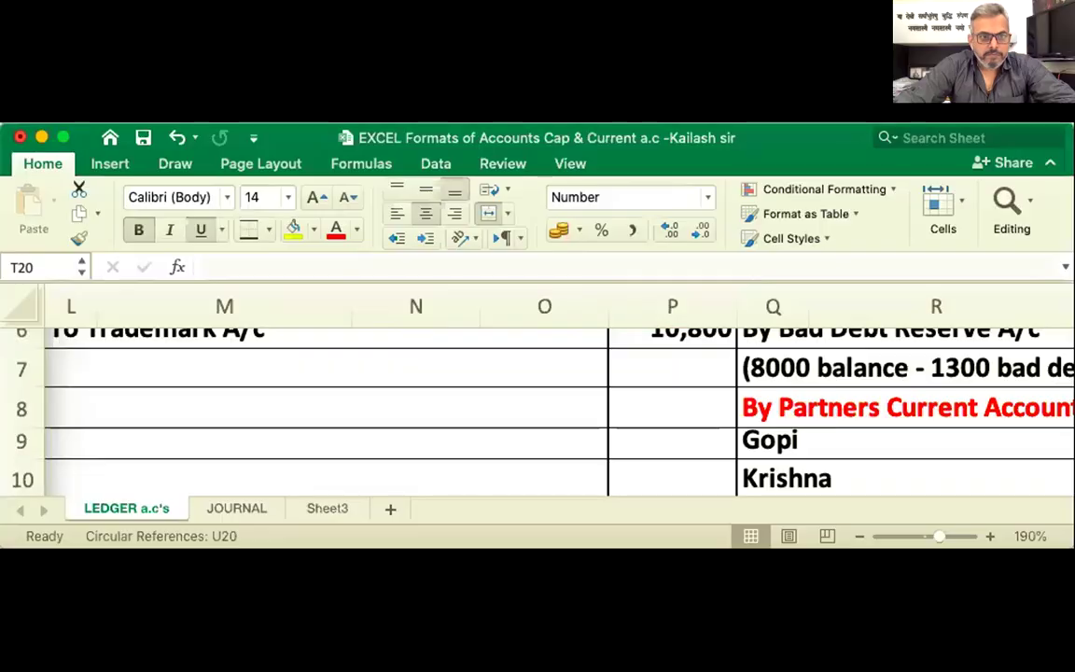
left_click(59, 137)
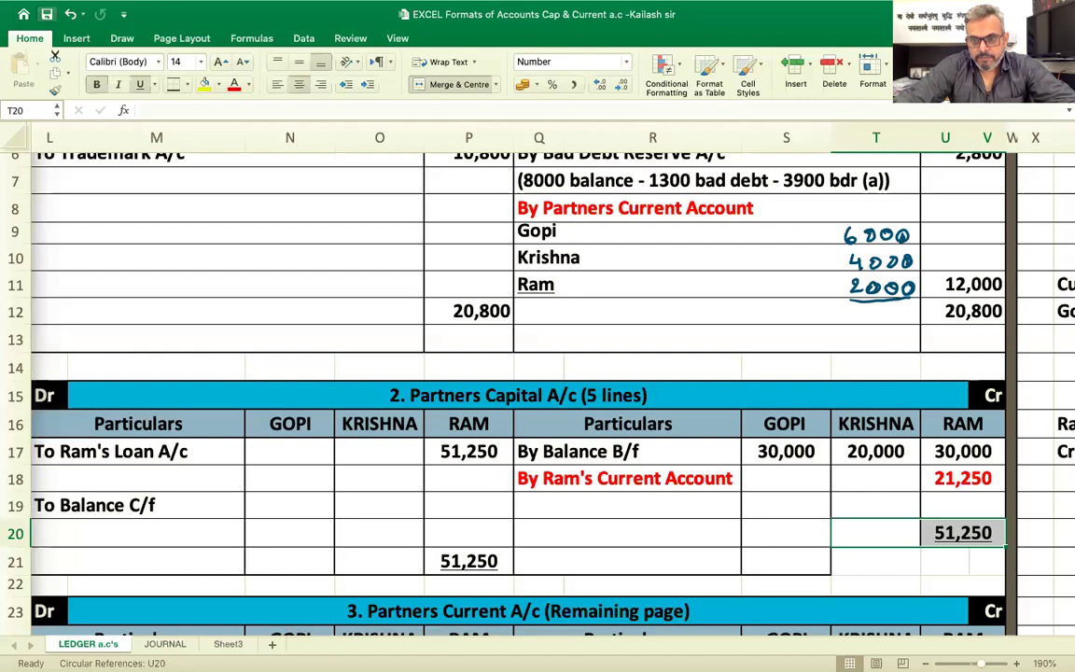
- Enter 20,000 in T20 as the second partner's credit total in the Partners Capital A/c
type("20000")
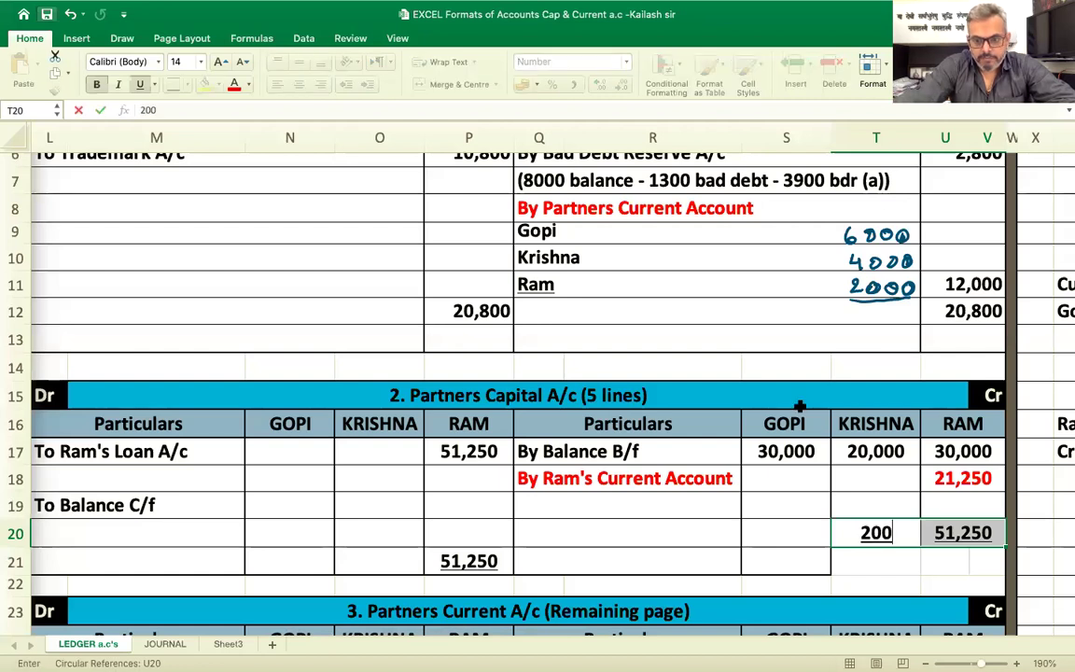
key("Return")
key("Up")
key("Left")
key("Left")
key("Left")
key("Left")
key("Left")
key("Left")
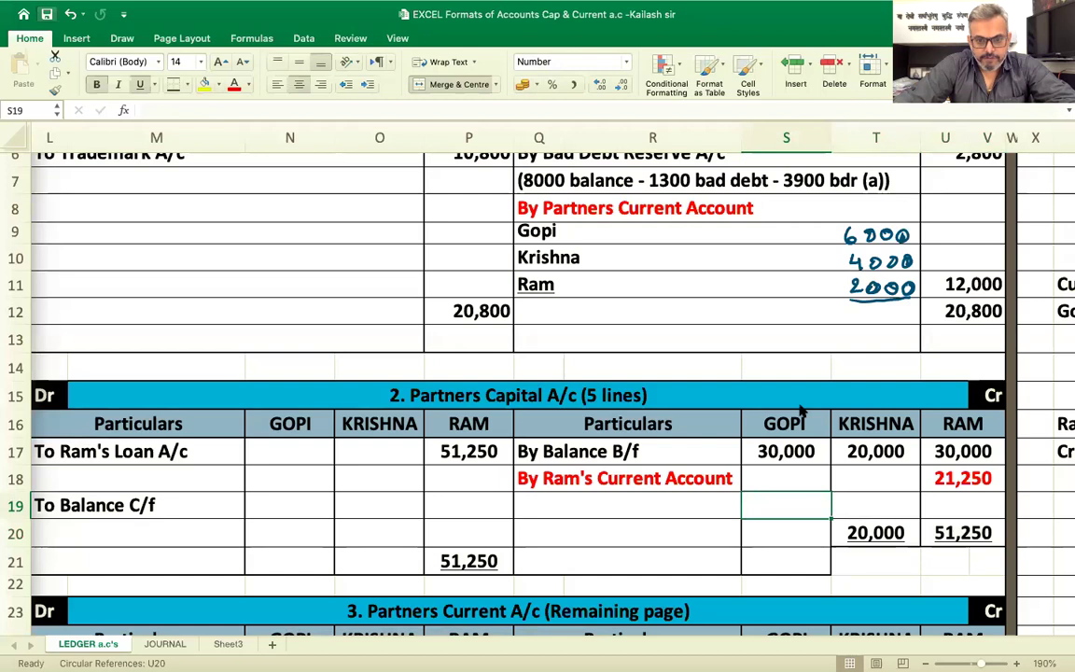
- Move the credit totals in T20:V20 down one row to the totals row at T21:V21
key("Right")
key("Right")
key("Right")
key("Right")
key("Right")
key("Down")
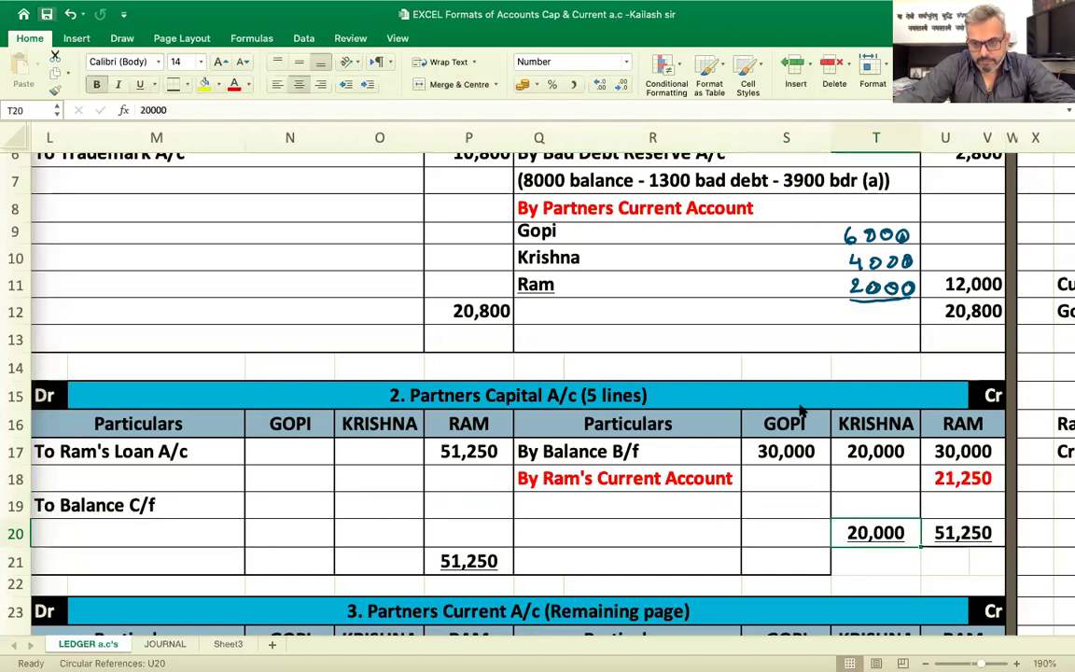
key("Left")
key("Down")
key("Up")
key("Right")
key("shift+Right")
key("ctrl+c")
key("Down")
key("ctrl+v")
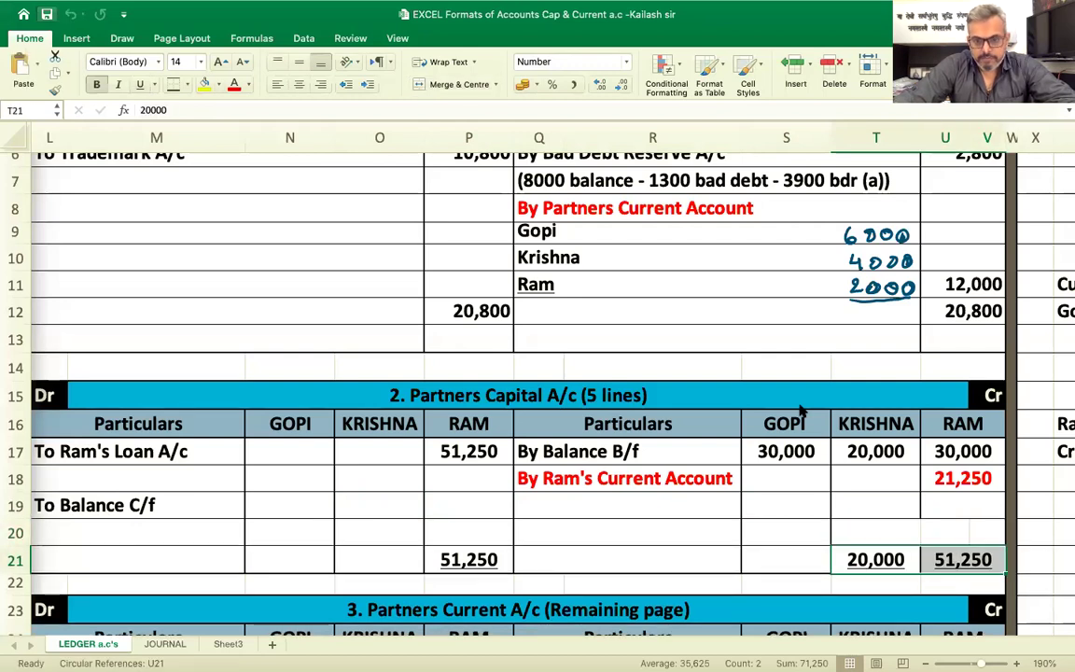
- Enter 30,000 in S21 as the first partner's credit total in the Partners Capital A/c
key("Left")
type("30,000")
key("Return")
- Enter the continuing partners' debit totals in the Partners Capital A/c: 20,000 in O21 and 30,000 in N21
key("Left")
key("Left")
key("Left")
key("Left")
key("Left")
key("Up")
key("Right")
type("20,000")
key("Return")
key("Up")
key("Left")
type("30,000")
key("Return")
- Fill in the "To Balance C/f" row with 30,000 in N19 and 20,000 in O19
key("Up")
key("Up")
key("Up")
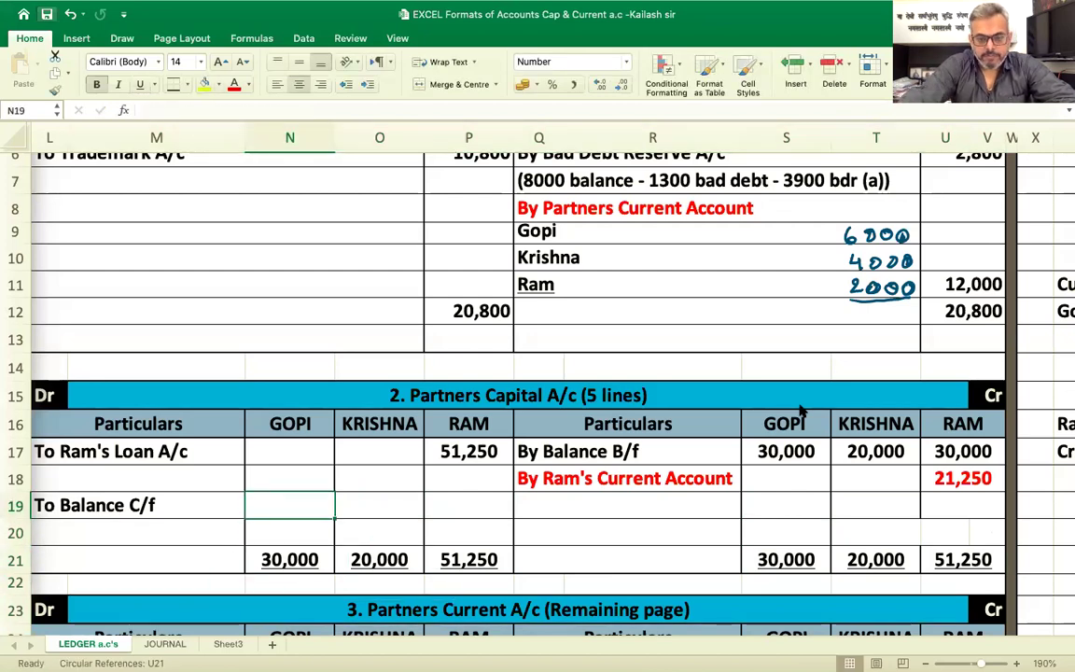
type("30000")
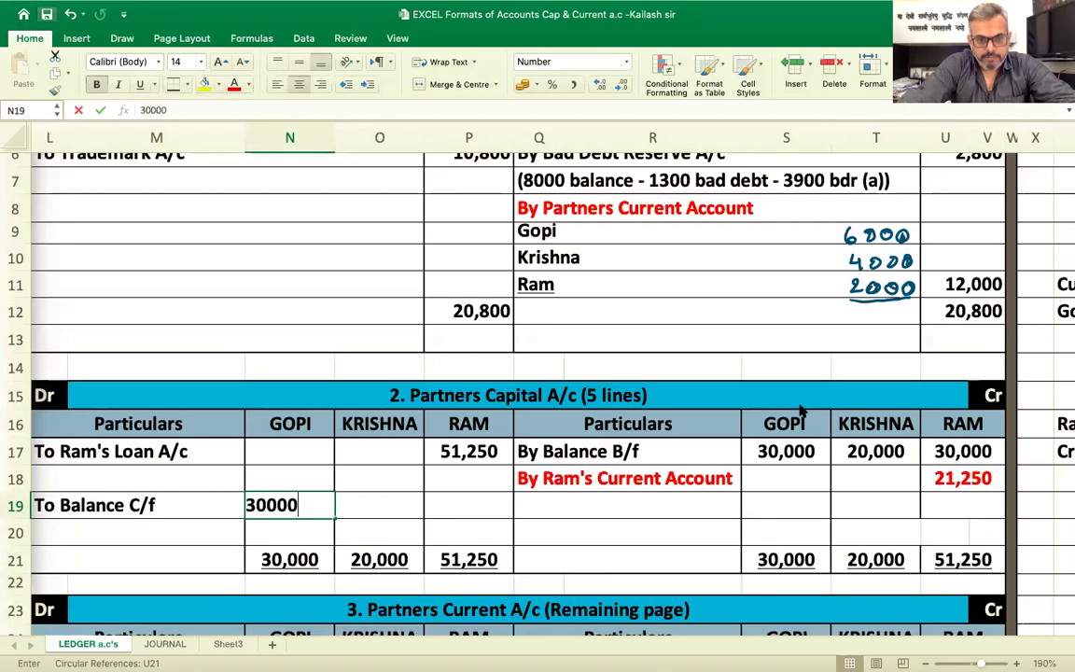
key("Tab")
type("20000")
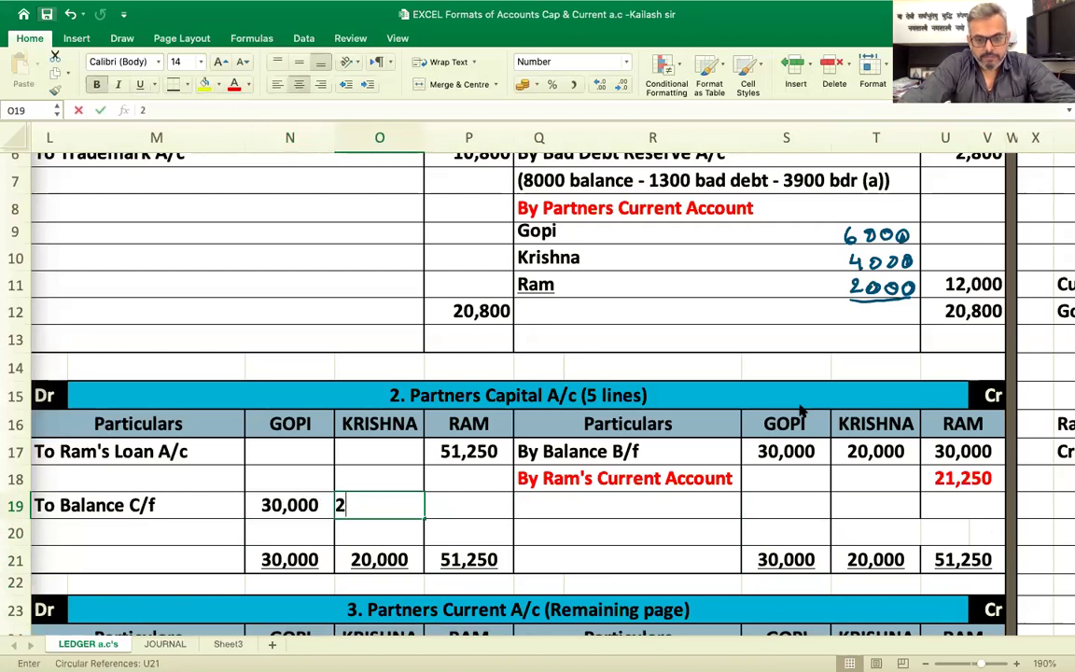
key("Return")
key("Up")
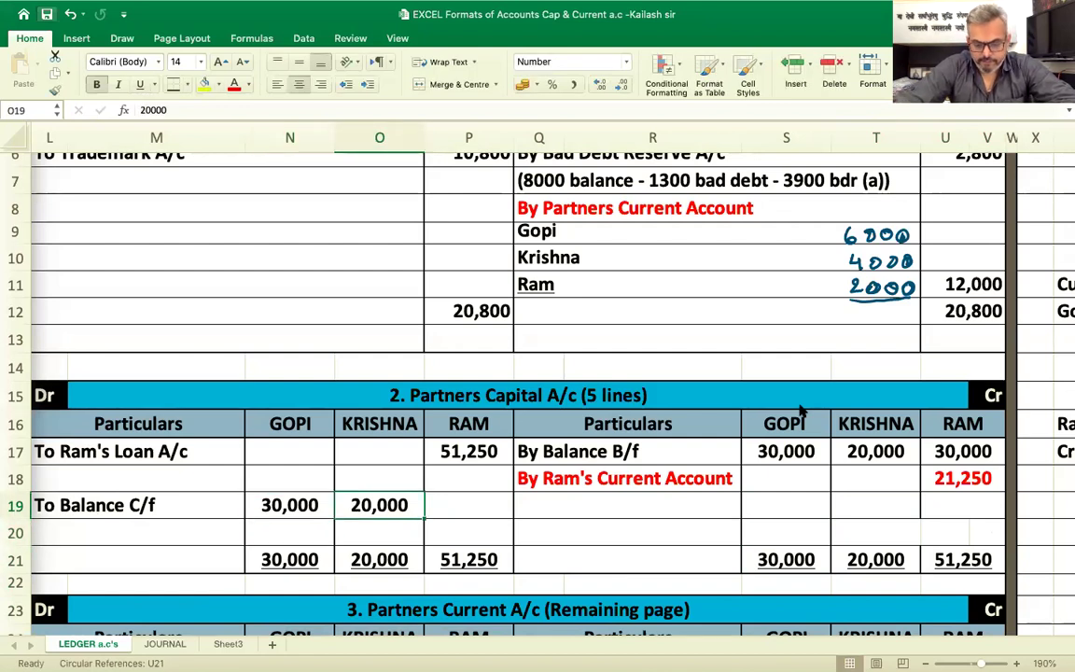
- Enter the first continuing partner's name in capitals in Y6, under CAPITAL A/c in the Balance Sheet liabilities
scroll(800, 410, "right", 5)
scroll(801, 411, "up", 5)
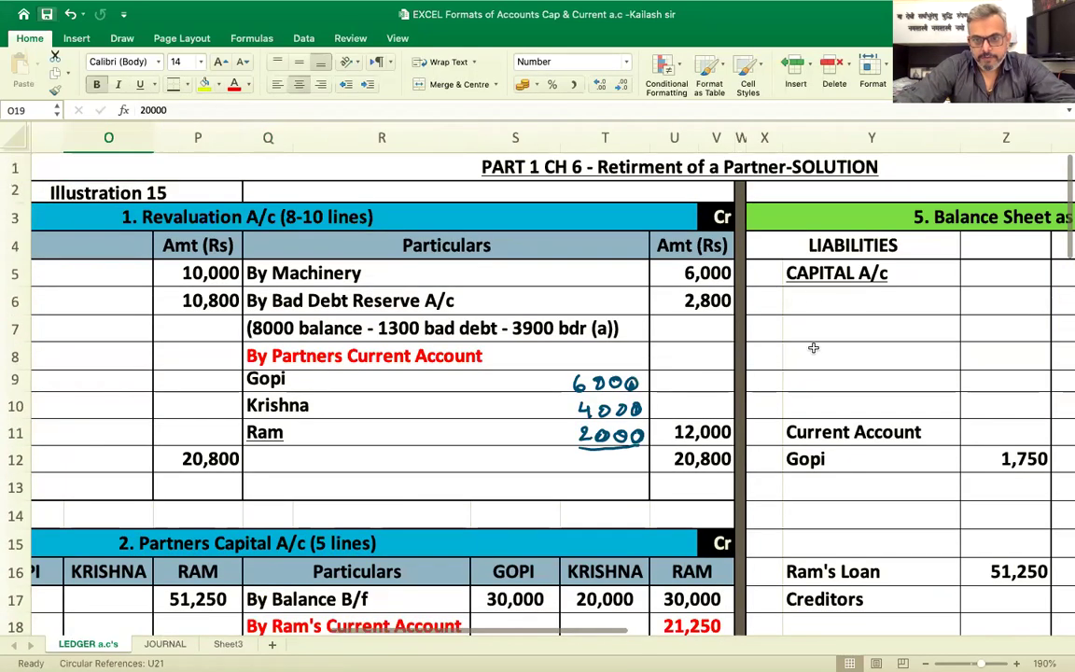
left_click(813, 299)
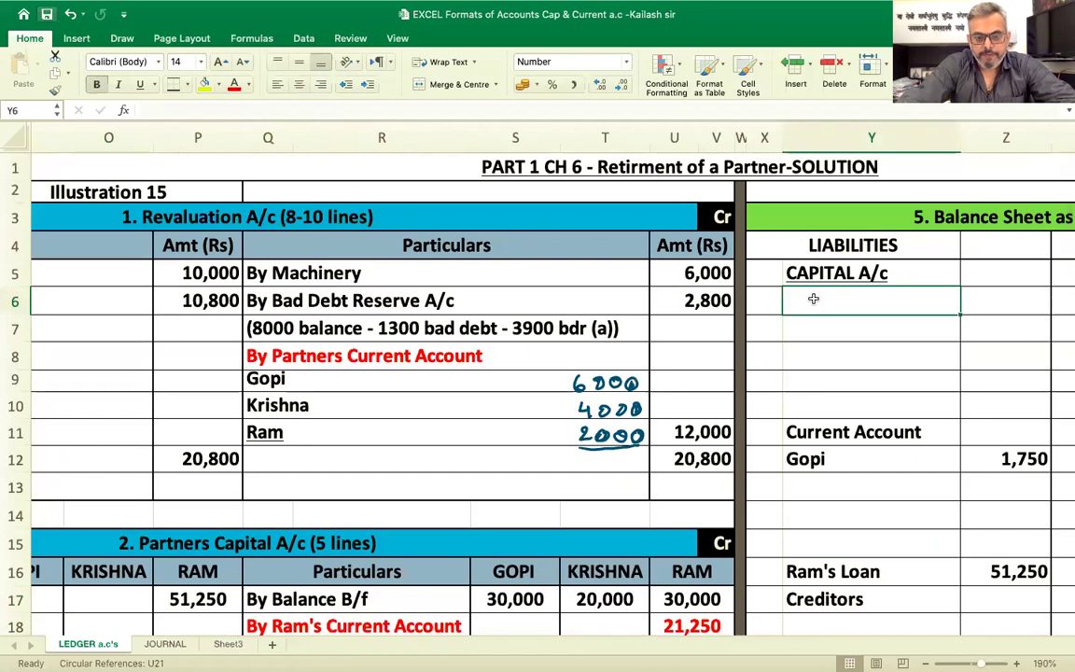
type("go")
key("BackSpace")
key("BackSpace")
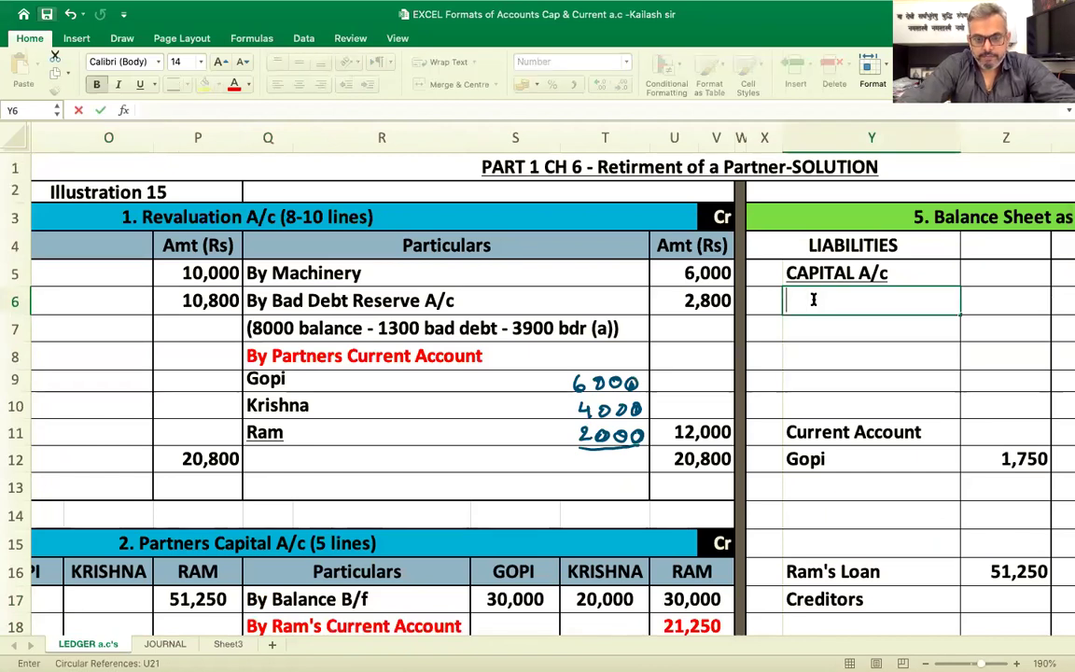
key("Return")
- Enter 30,000 in Z6 as the first continuing partner's capital balance in the Balance Sheet liabilities
key("Up")
key("Right")
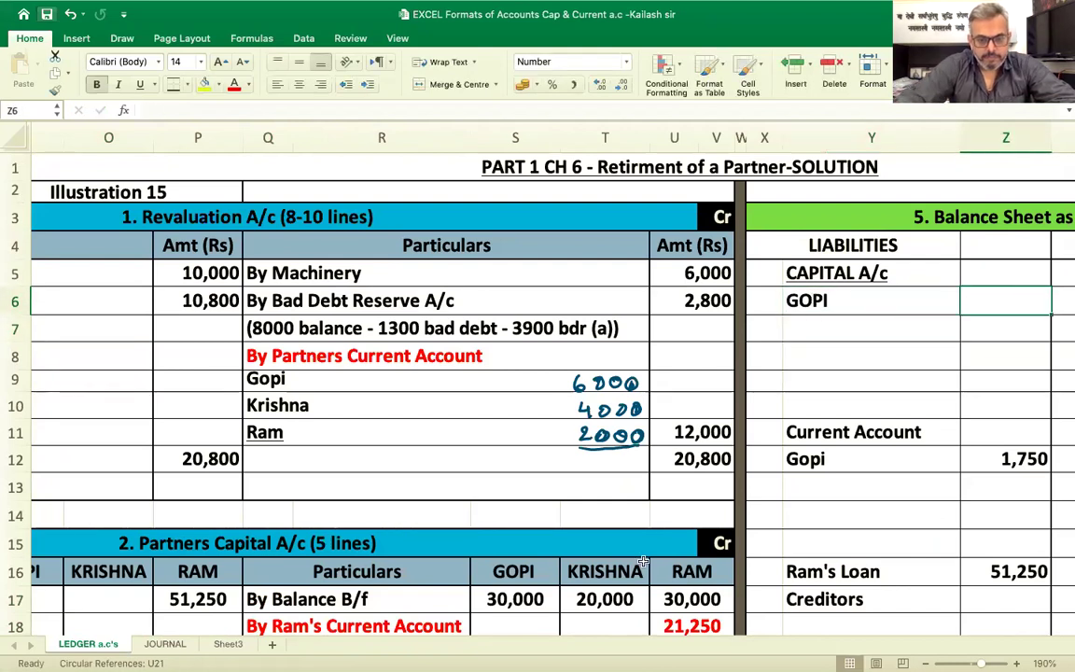
scroll(507, 595, "down", 3)
scroll(507, 596, "left", 3)
scroll(507, 594, "up", 3)
scroll(506, 593, "right", 3)
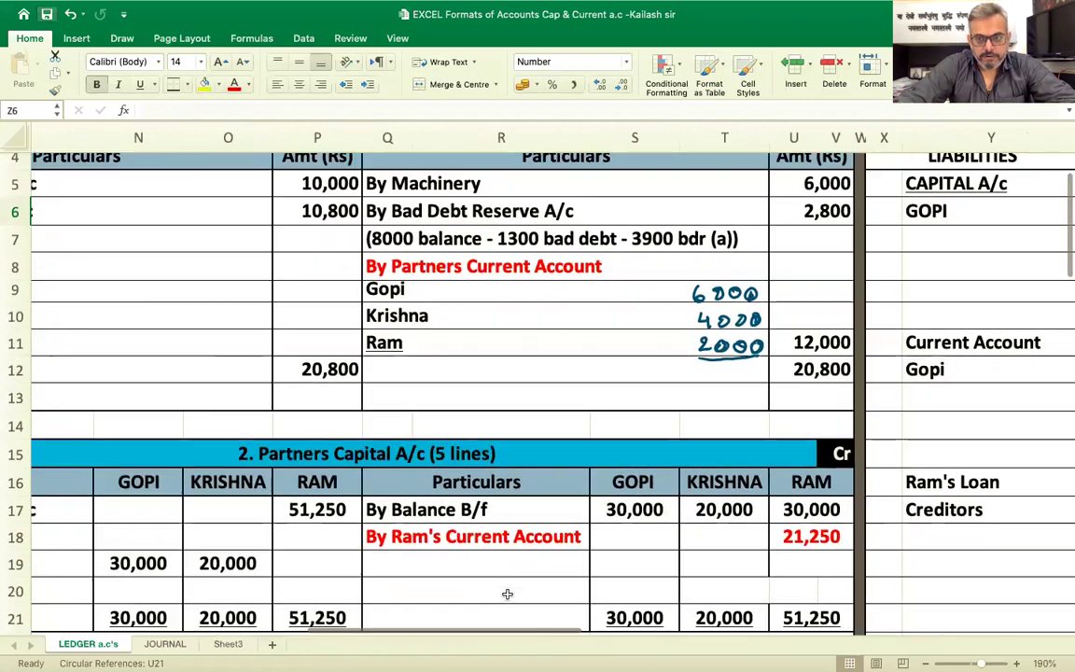
type("30000")
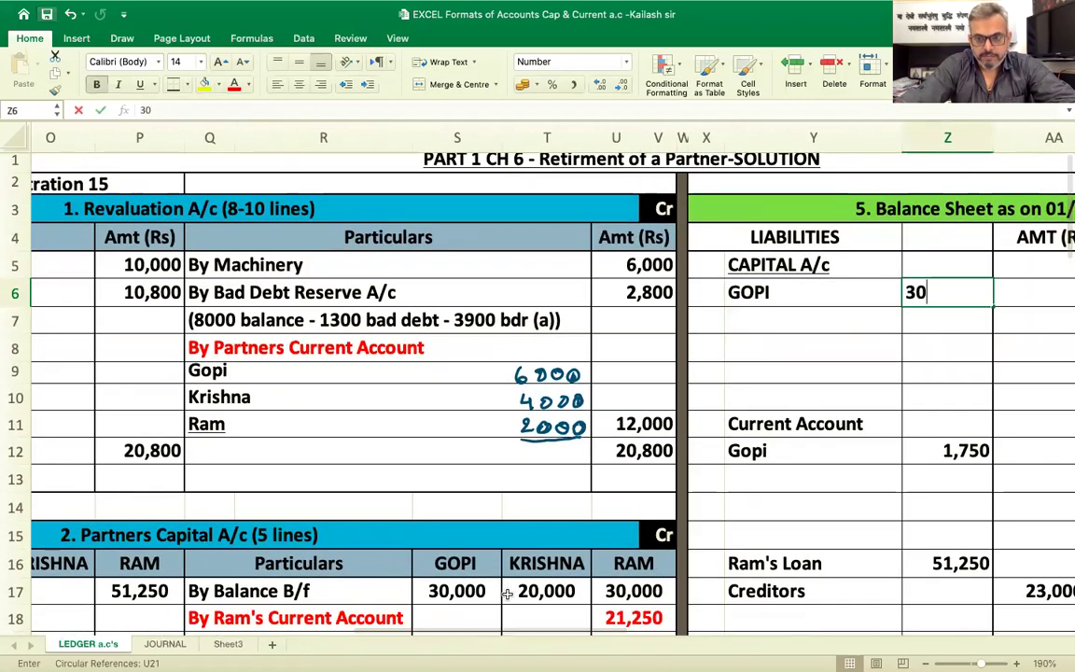
key("Return")
- Add the second continuing partner's name in capitals in Y7 with a capital balance of 20,000 in Z7
key("Left")
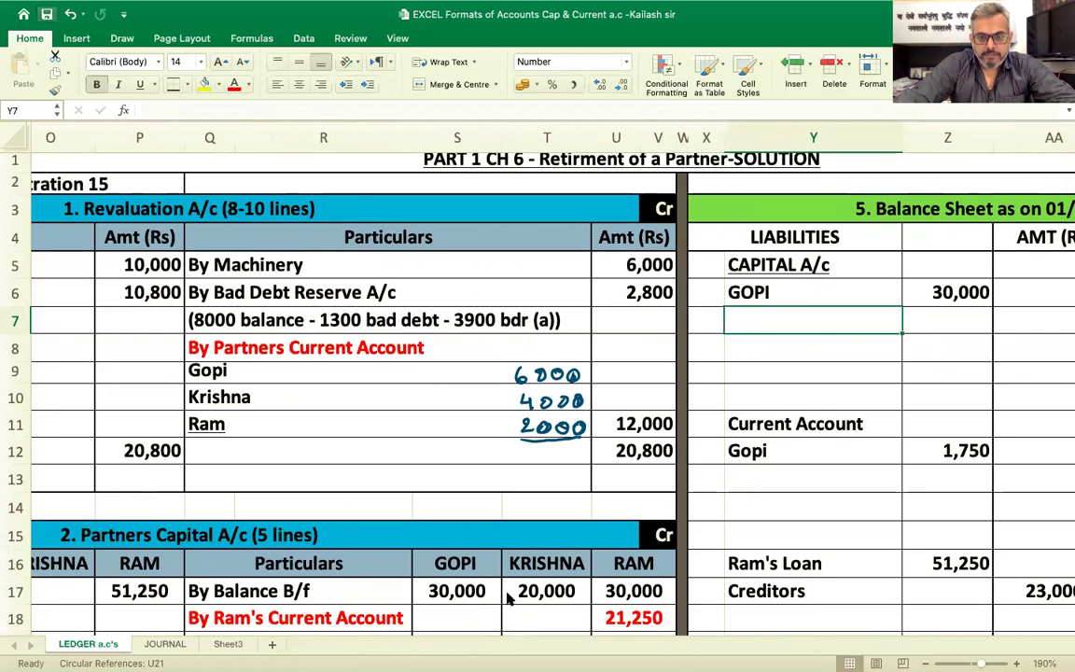
type("KRISHNA")
key("Tab")
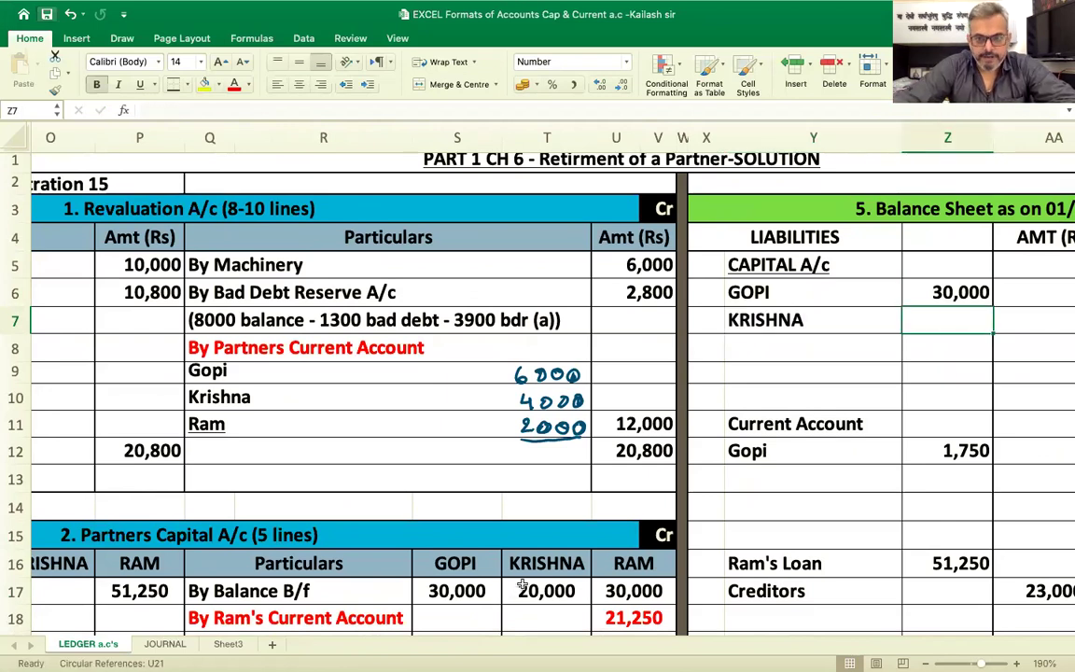
type("20,00")
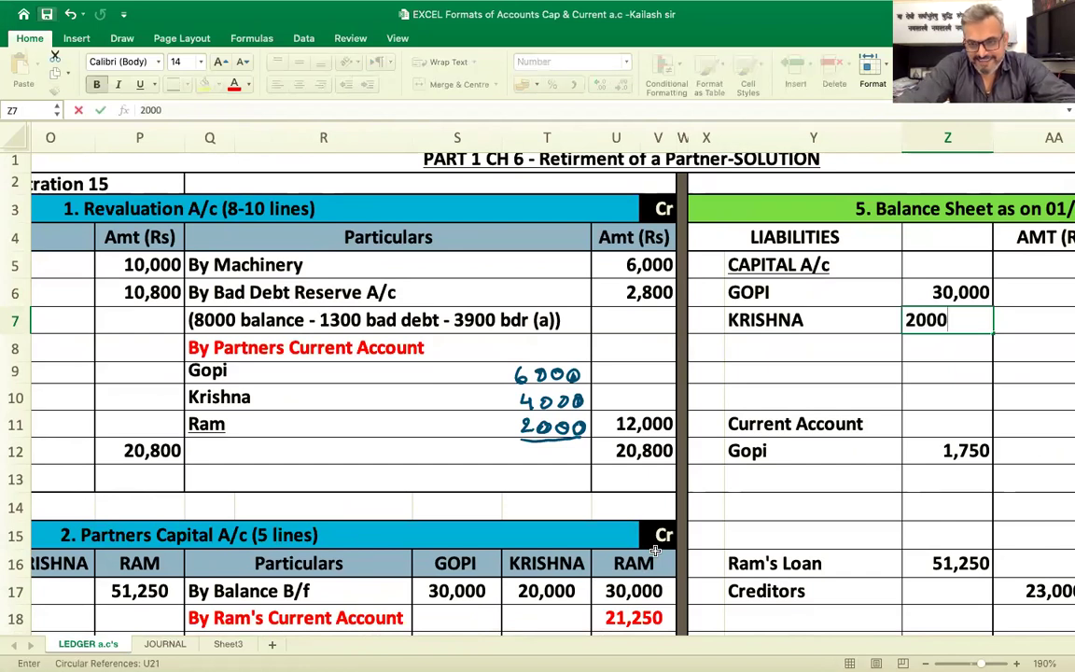
type("0")
key("Return")
- Enter the combined partners' capital of 50,000 in AA7 of the Balance Sheet's amount column
key("Up")
key("Right")
key("Right")
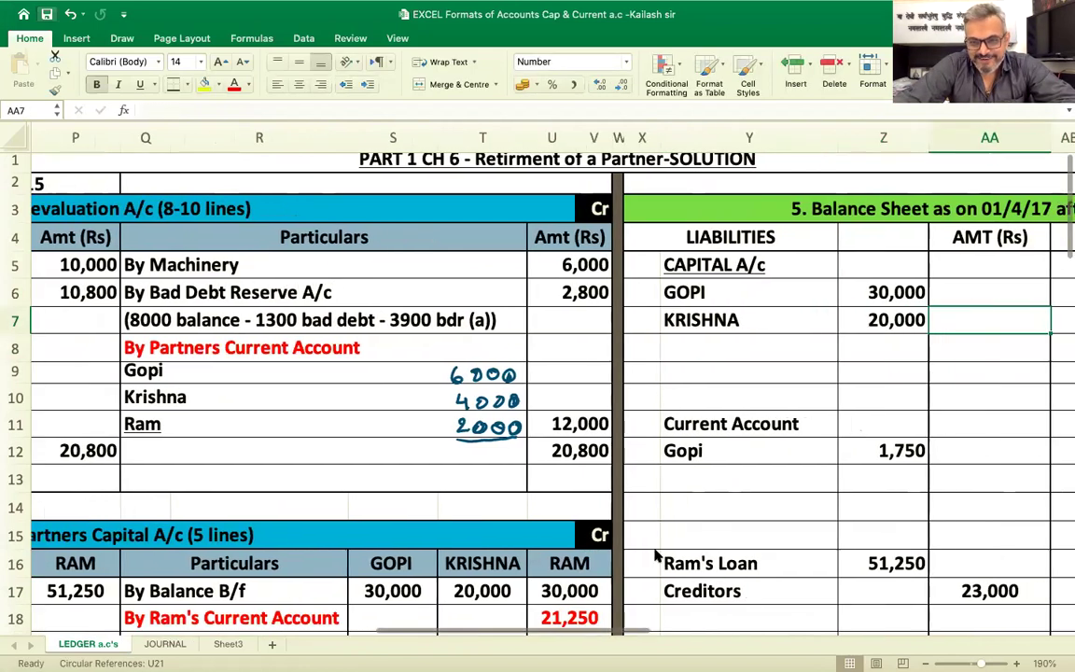
type("50,000")
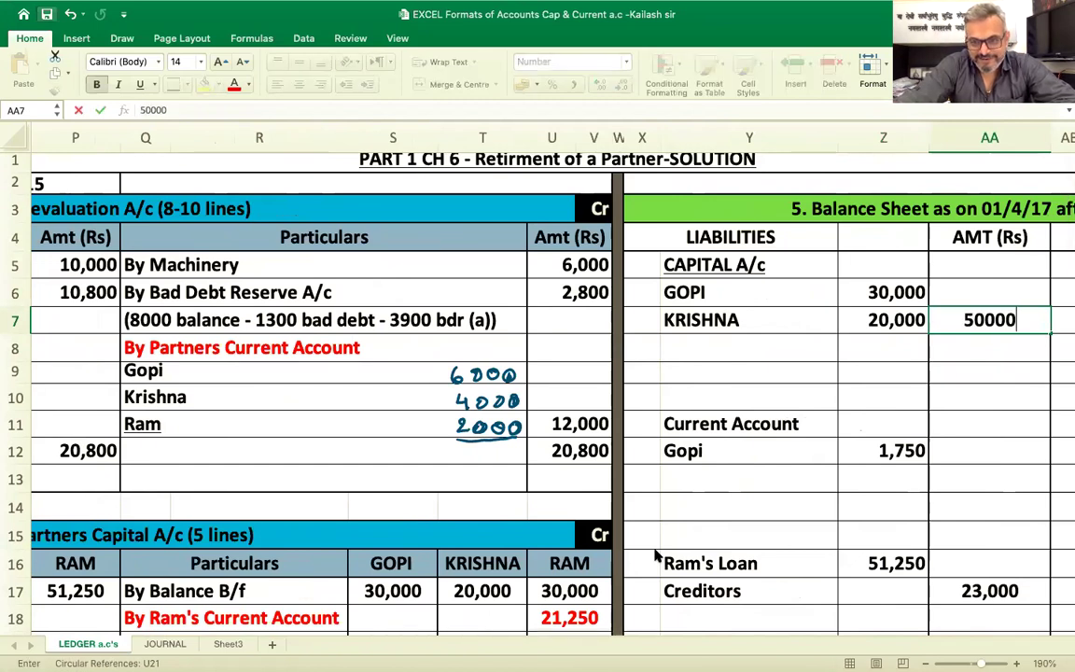
key("Return")
- Move the partner's current account balance into the amount column by clearing Z12 and entering 1,750 in AA12
key("Left")
key("Down")
key("Down")
key("Down")
key("Down")
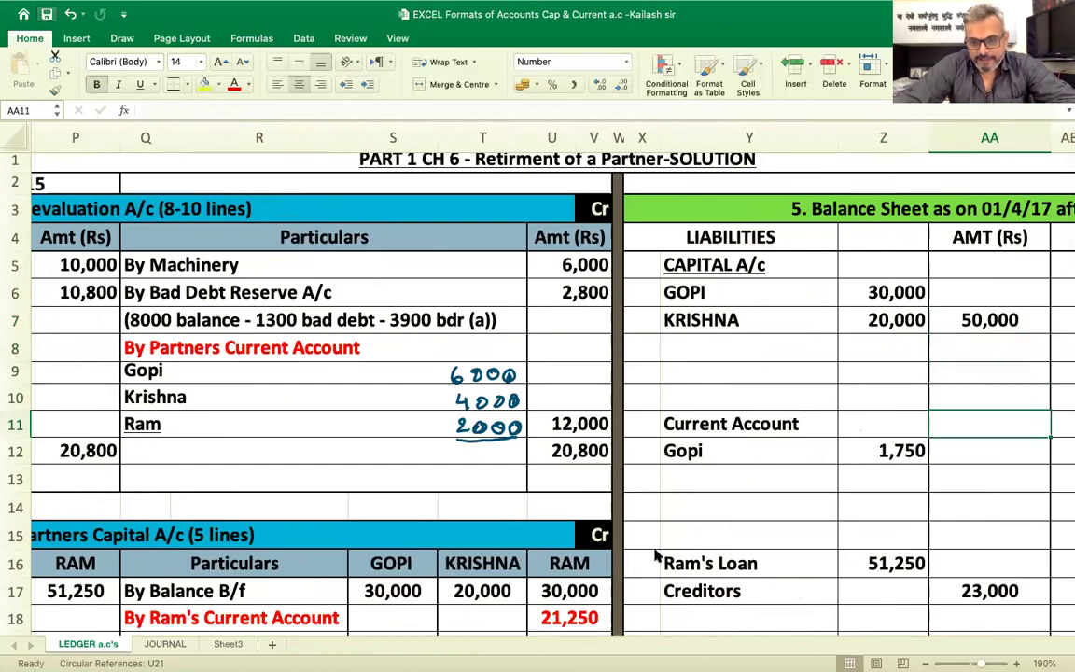
key("Delete")
key("Right")
type("1,7")
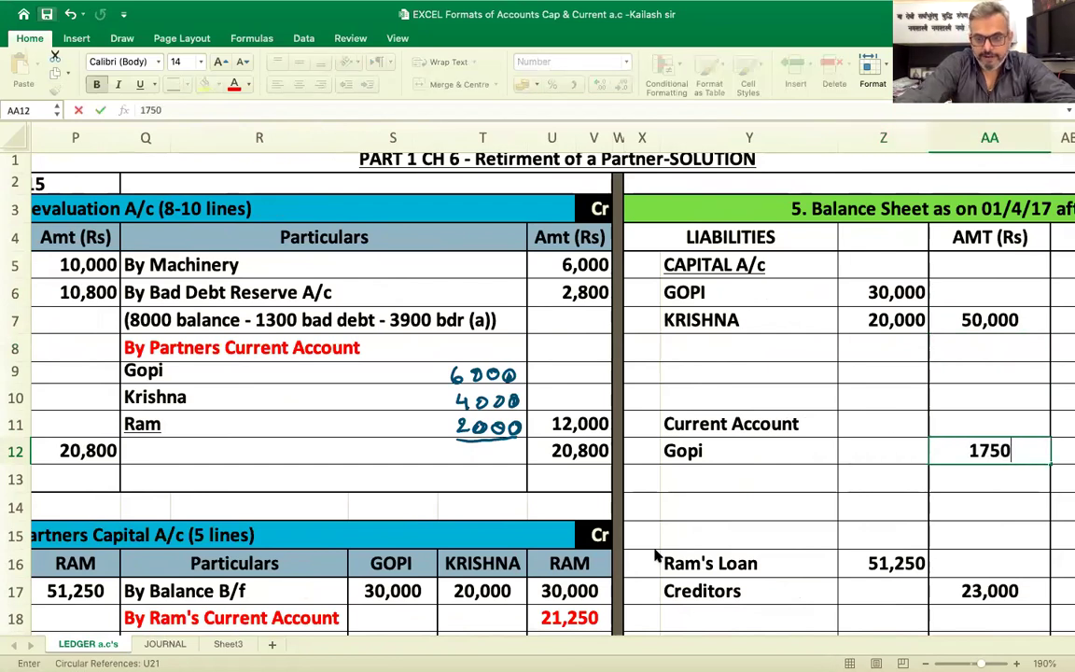
type("50")
key("Return")
- Examine the Balance Sheet's asset entries and the liabilities and assets totals in row 34
key("Down")
key("Down")
key("Down")
key("Down")
key("Down")
key("Down")
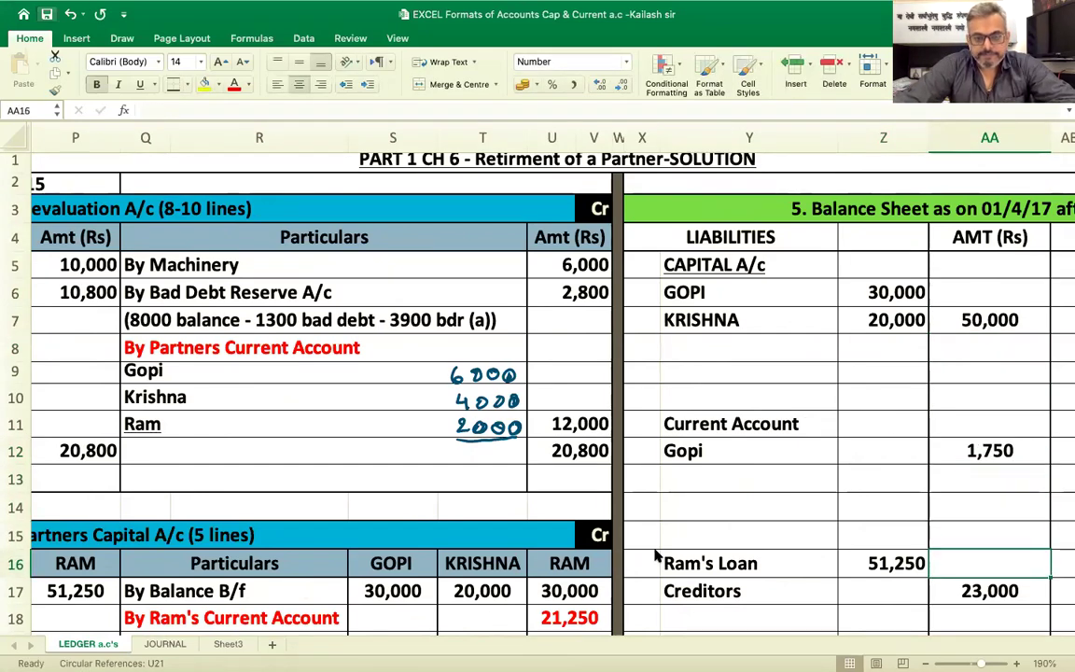
key("Down")
key("Right")
key("Right")
key("Right")
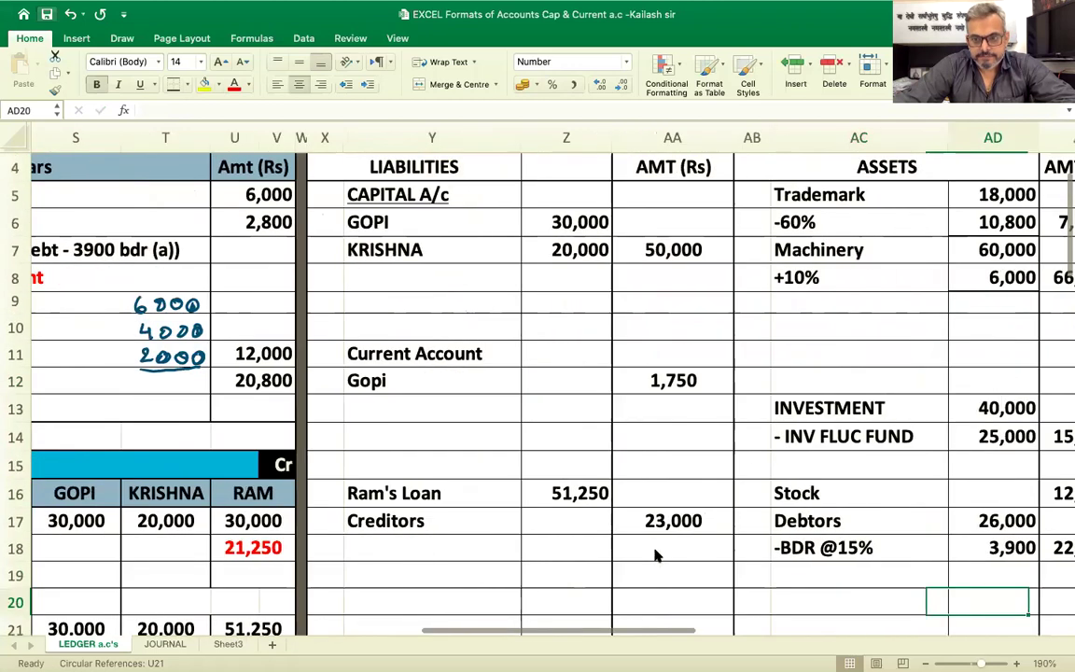
key("Right")
key("Down")
key("Down")
key("Down")
key("Down")
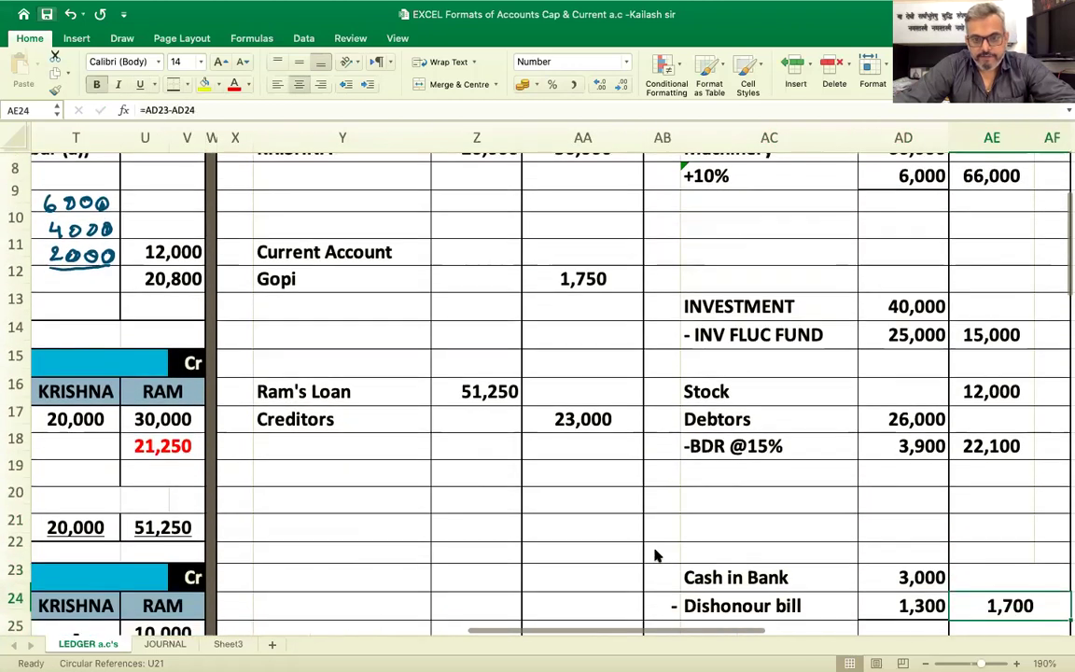
key("Down")
key("Down")
key("Down")
key("Down")
key("Down")
key("Down")
key("Down")
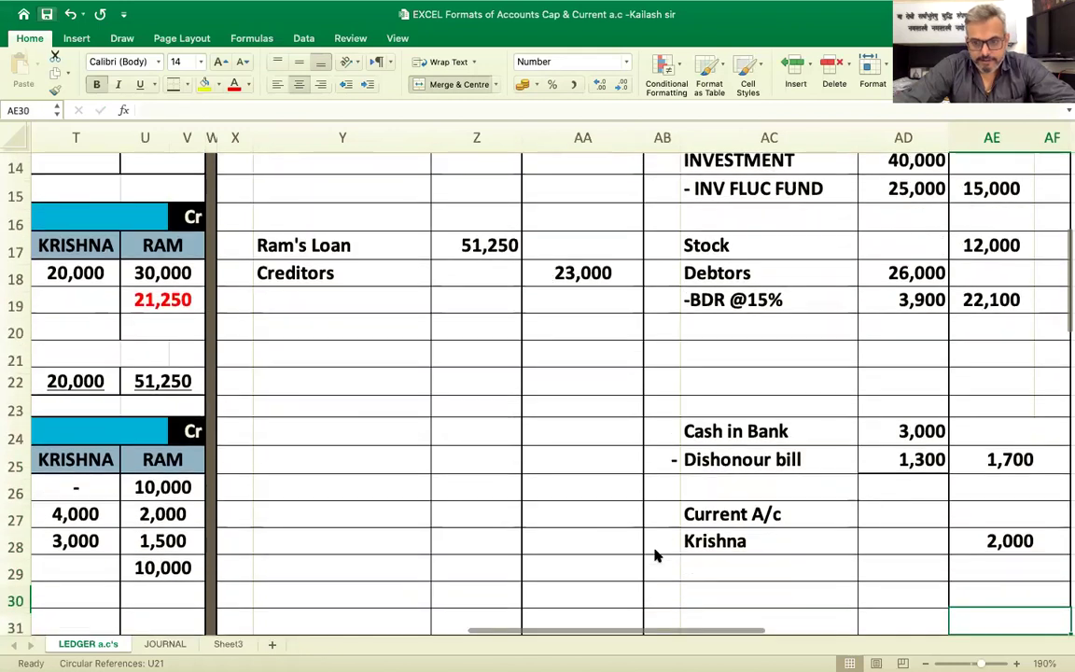
key("Down")
key("Down")
key("Down")
key("Left")
key("Left")
key("Left")
key("Up")
key("Left")
key("Up")
key("Up")
key("Up")
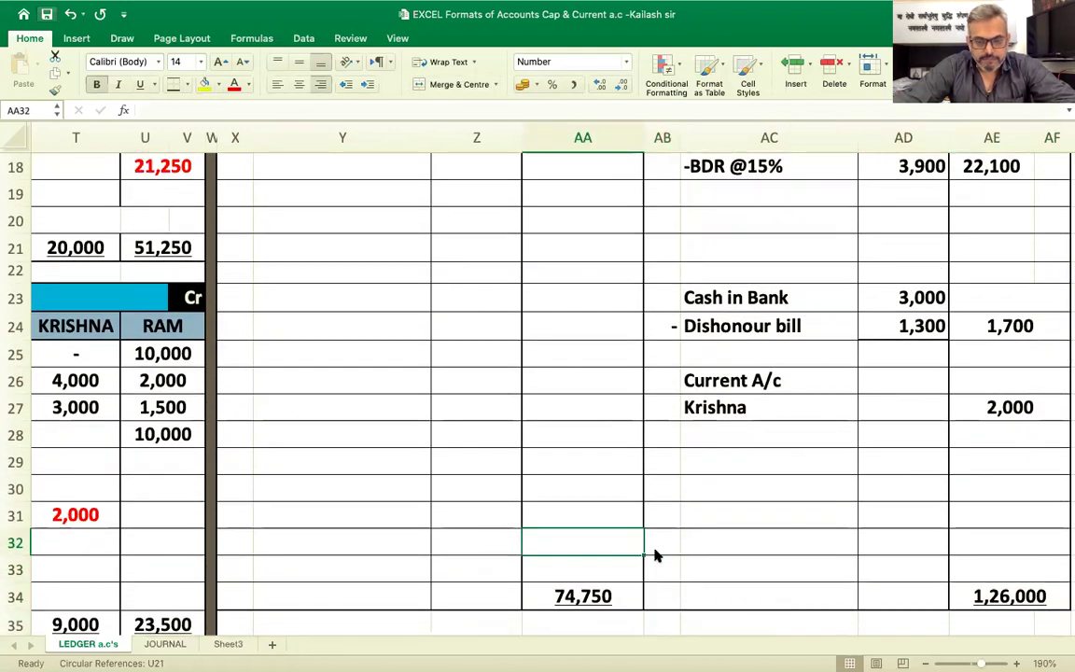
- Move the retiring partner's loan into the amount column by clearing Z16 and entering 51,250 in AA16
key("Up")
key("Up")
key("Up")
key("Up")
key("Up")
key("Up")
key("Up")
key("Up")
key("Up")
key("Up")
key("Up")
key("Up")
key("Up")
key("Up")
key("Up")
key("Up")
key("Up")
key("Up")
key("Up")
key("Up")
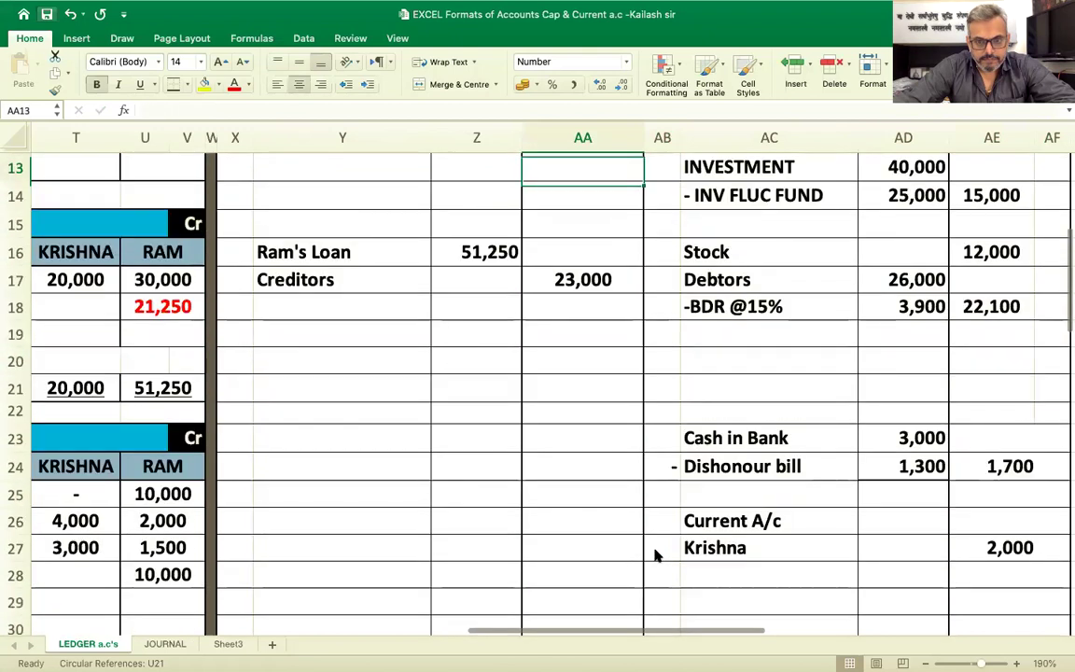
key("Down")
key("Down")
key("Down")
key("Down")
key("Down")
key("Down")
key("Down")
key("Left")
key("Right")
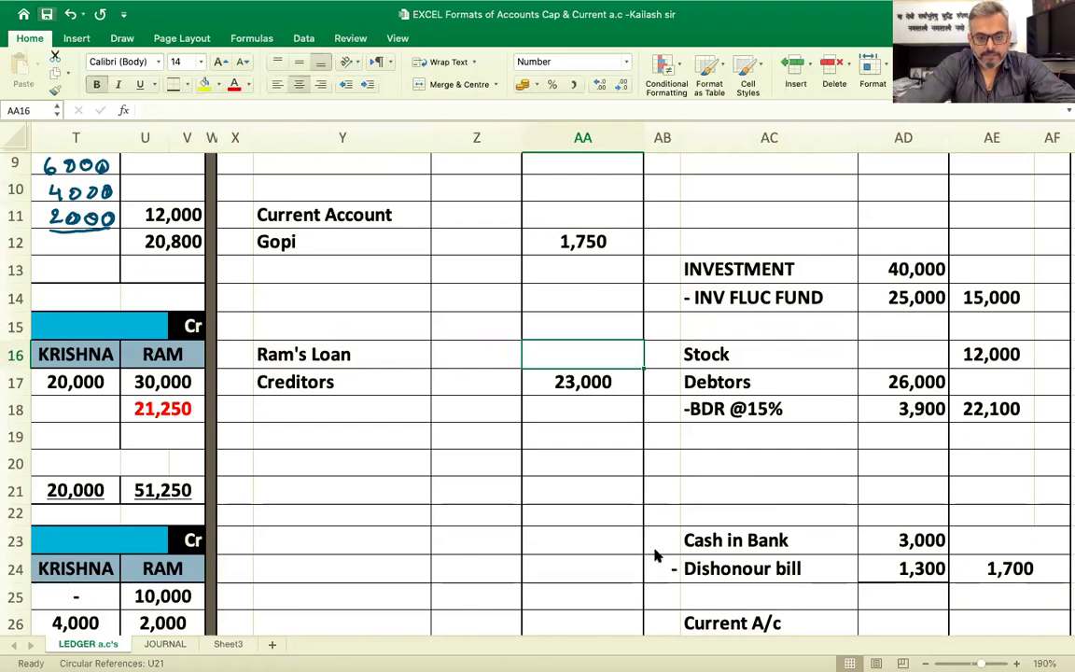
type("51,2")
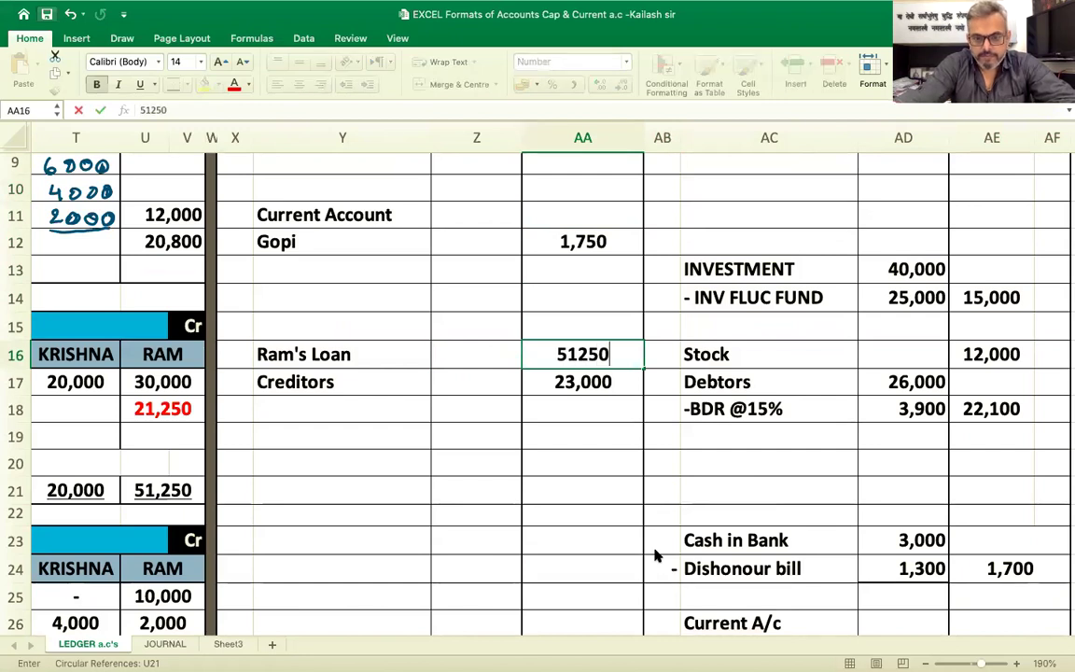
type("50")
key("Return")
- Compare the liabilities and assets totals in row 34 and check the entries on both sides of the Balance Sheet
scroll(655, 556, "down", 5)
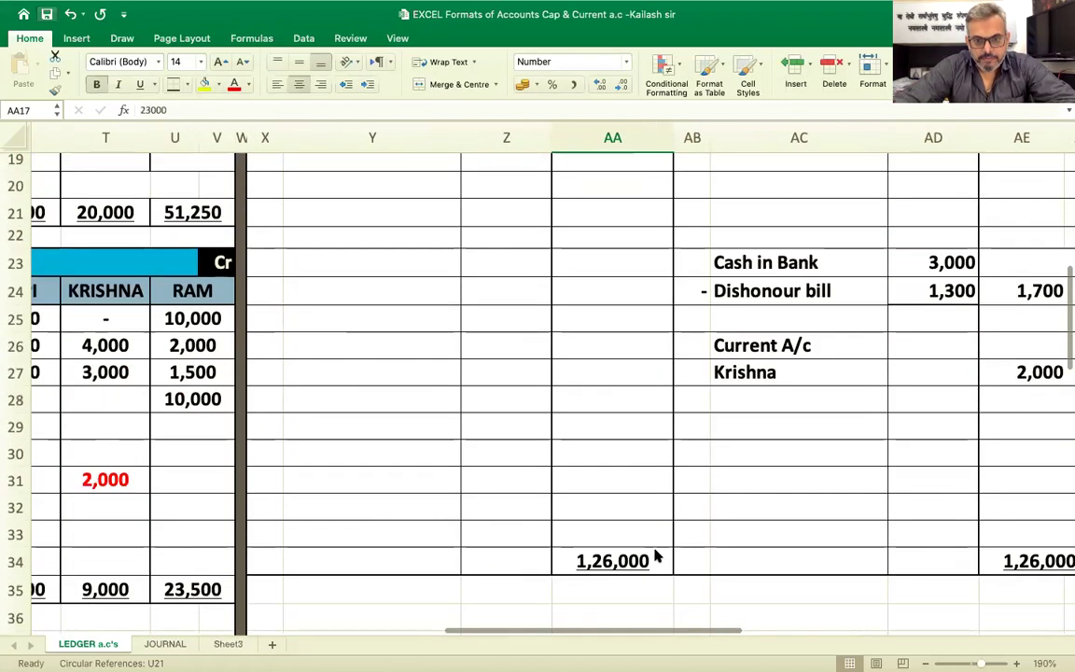
scroll(655, 556, "up", 1)
scroll(656, 557, "right", 1)
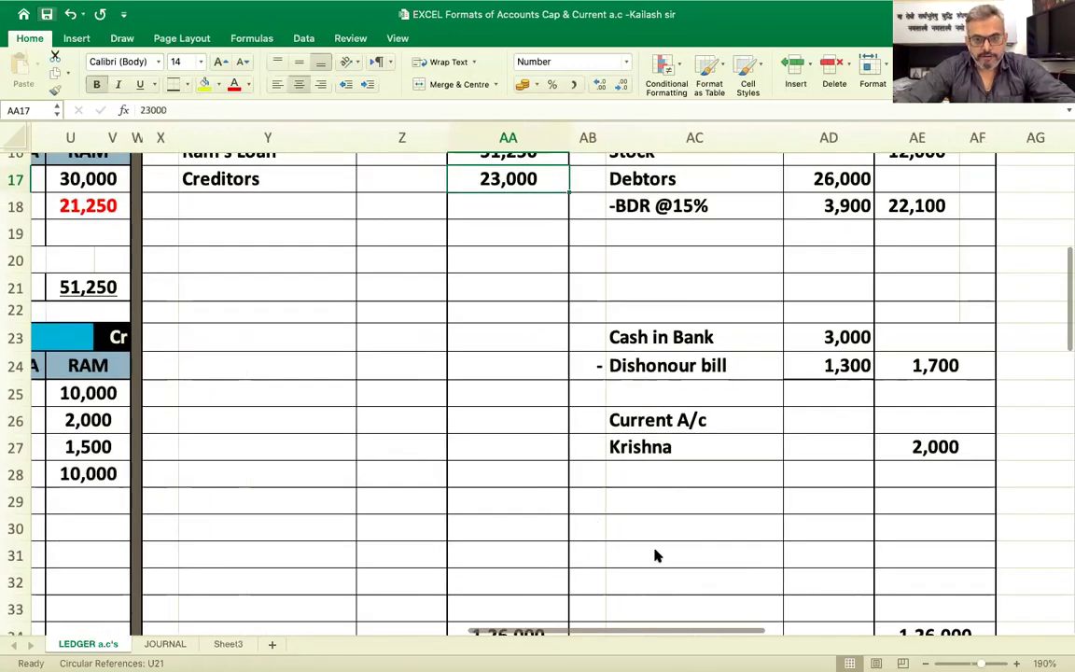
scroll(655, 556, "down", 3)
scroll(655, 556, "up", 3)
scroll(655, 556, "up", 2)
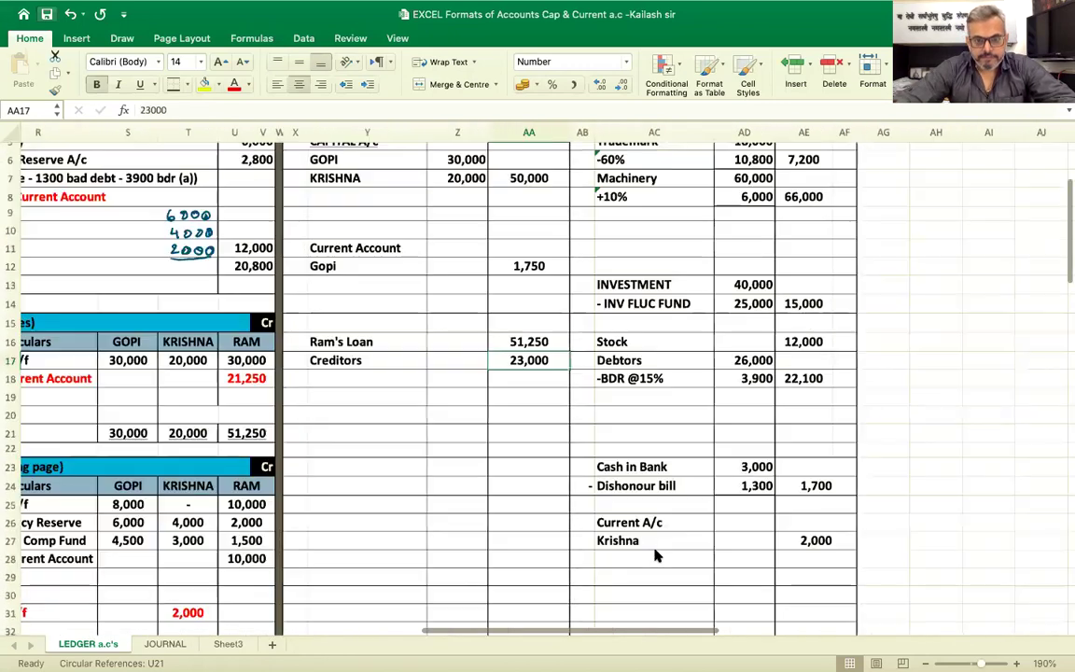
scroll(655, 556, "down", 2)
scroll(655, 556, "down", 1)
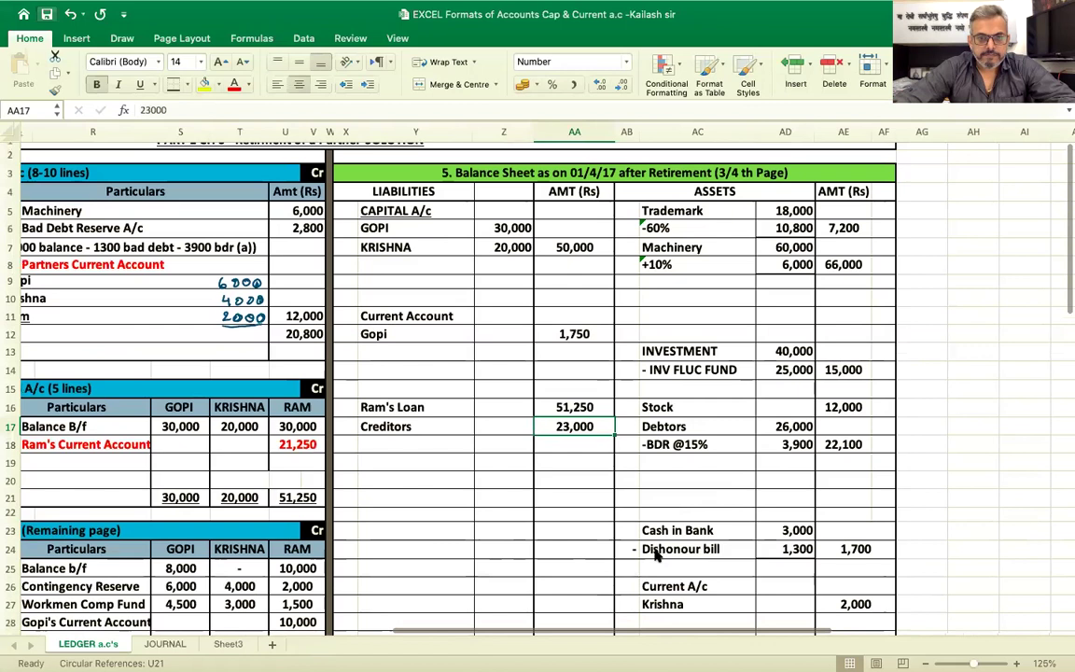
- Collapse the ribbon and review the Revaluation, Partners Capital and Partners Current accounts alongside the Balance Sheet
left_click(29, 41)
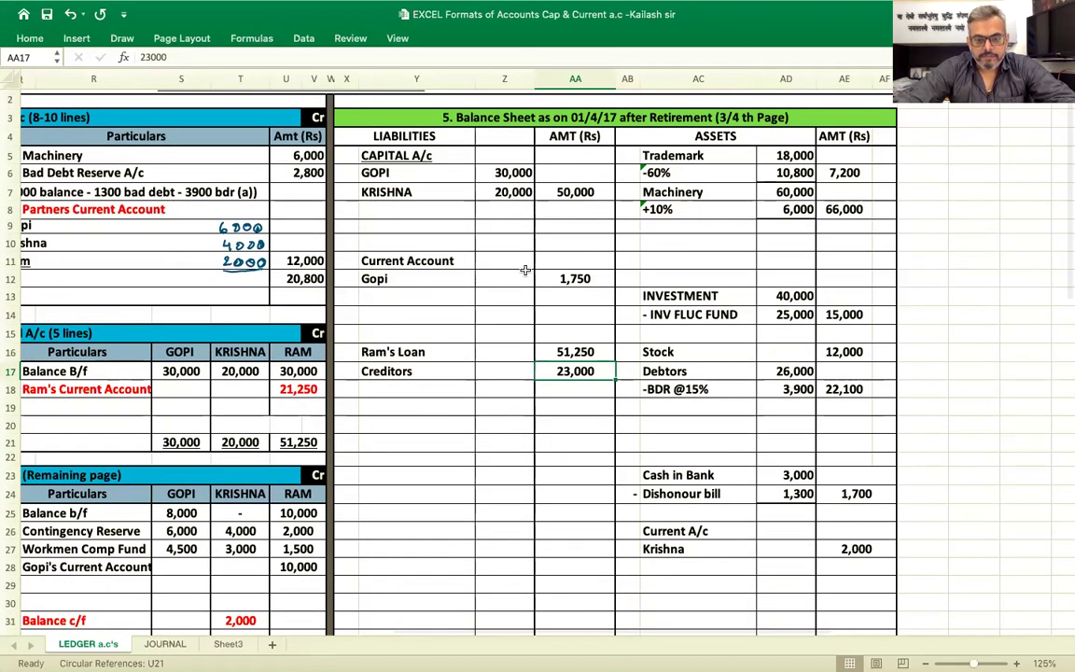
scroll(556, 486, "down", 1)
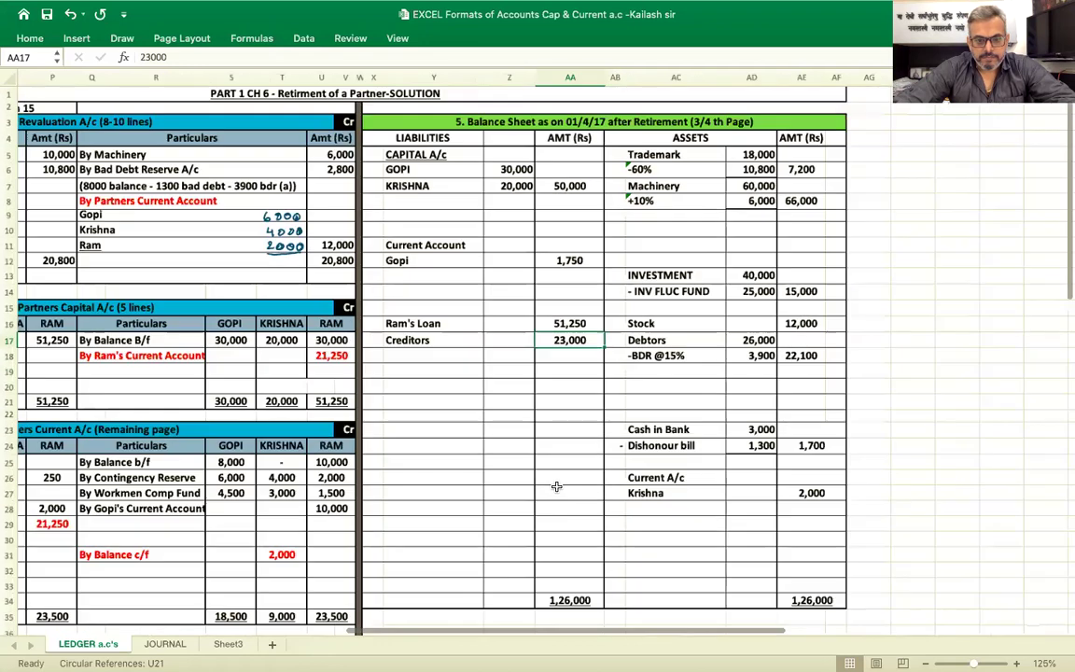
scroll(556, 486, "down", 1)
scroll(519, 402, "left", 10)
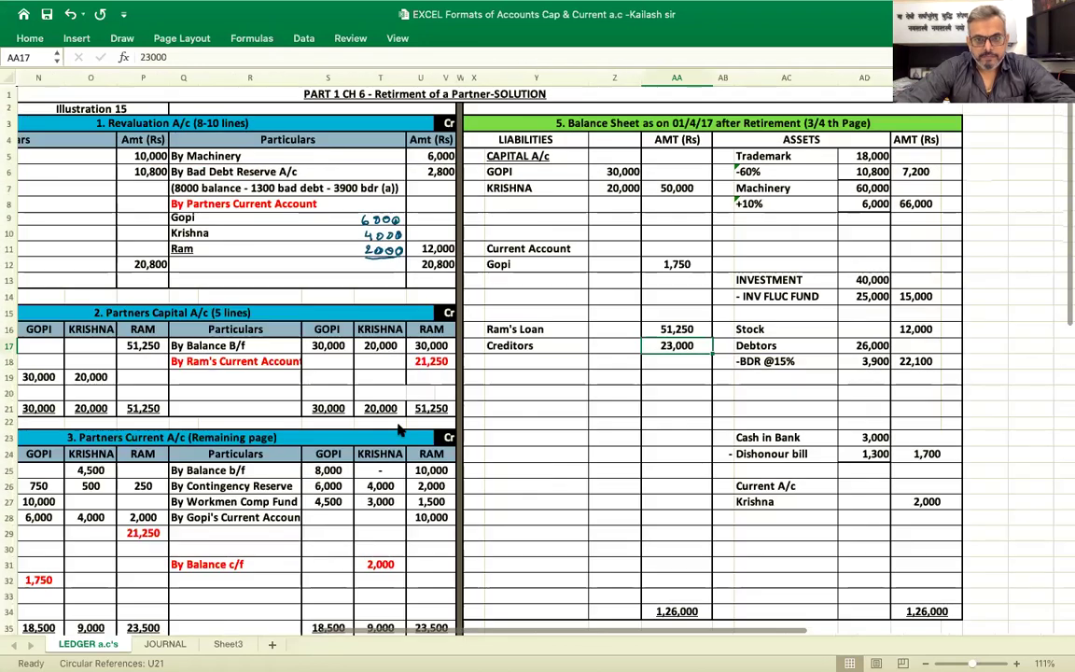
scroll(520, 403, "right", 5)
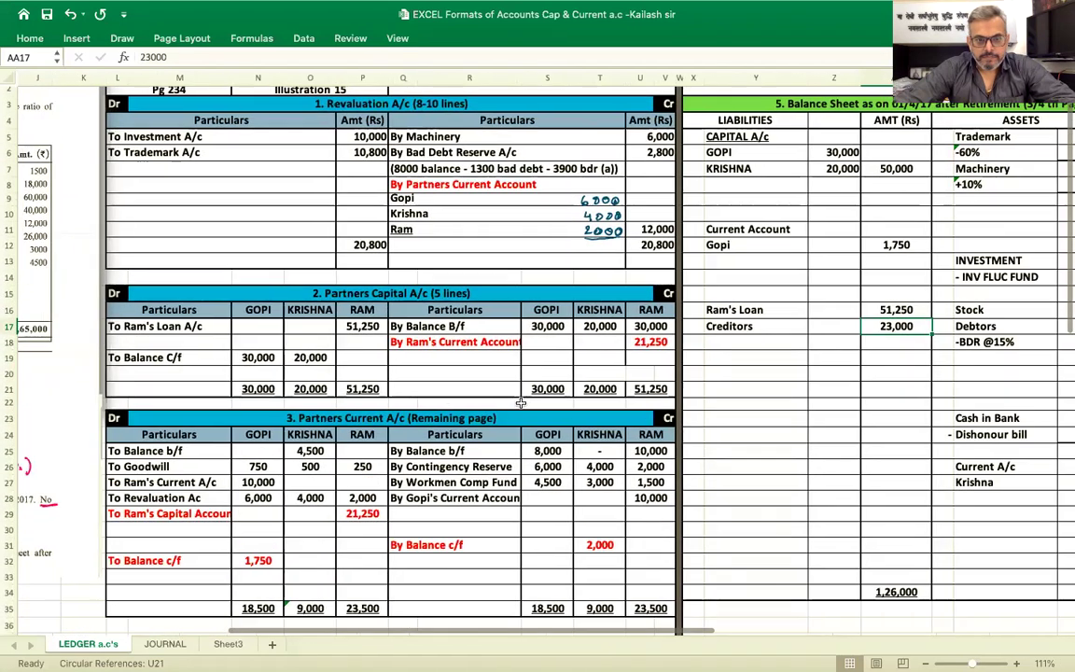
scroll(521, 403, "right", 3)
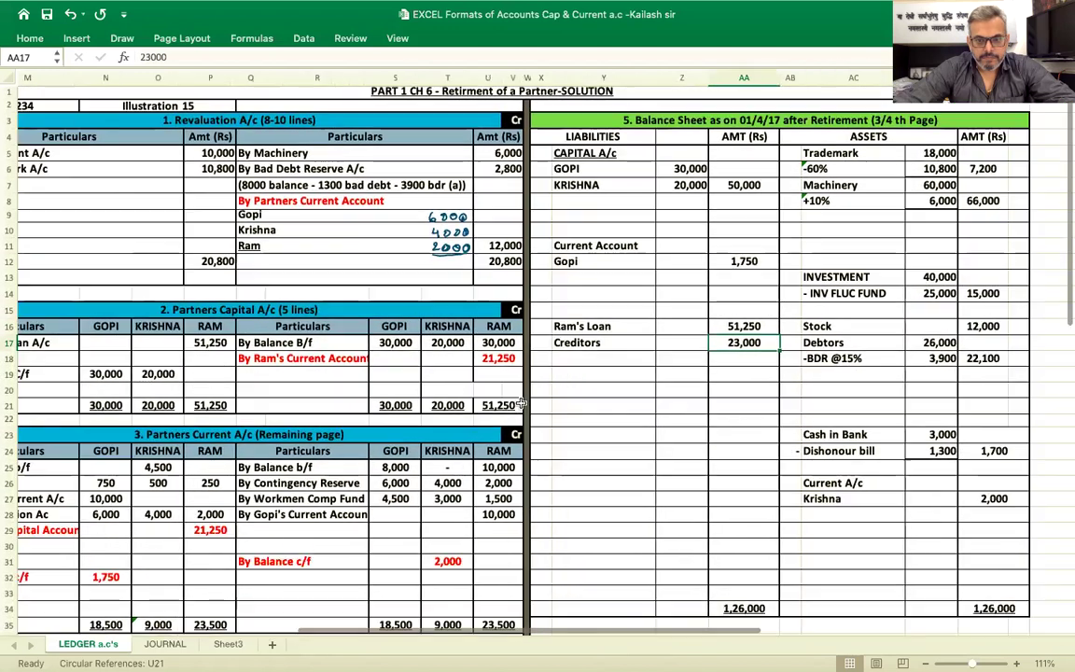
scroll(521, 403, "up", 1)
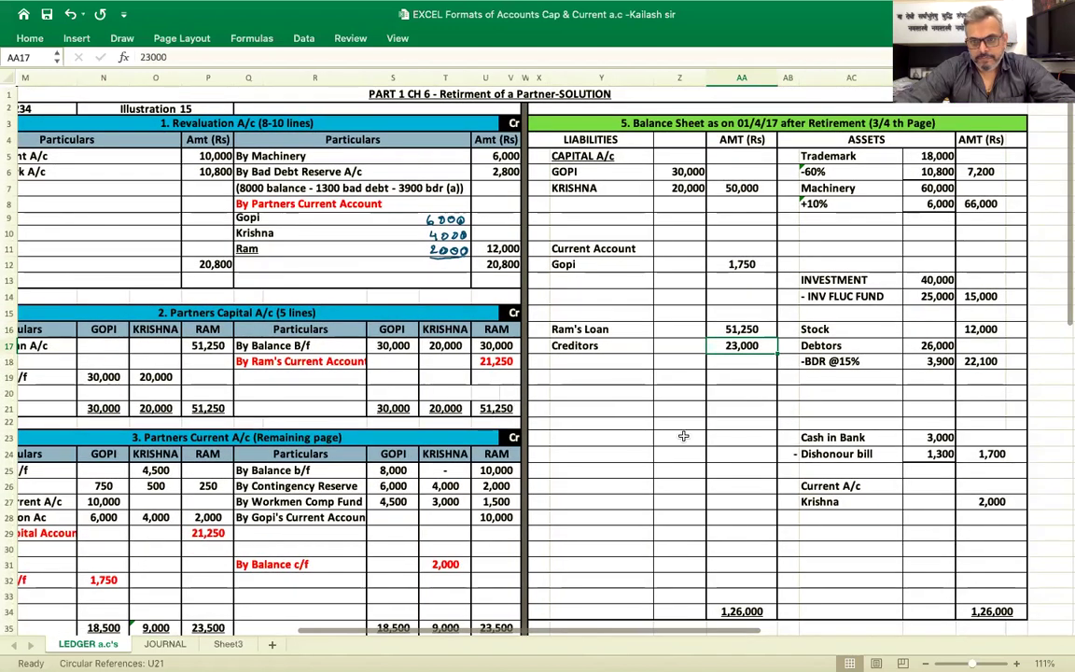